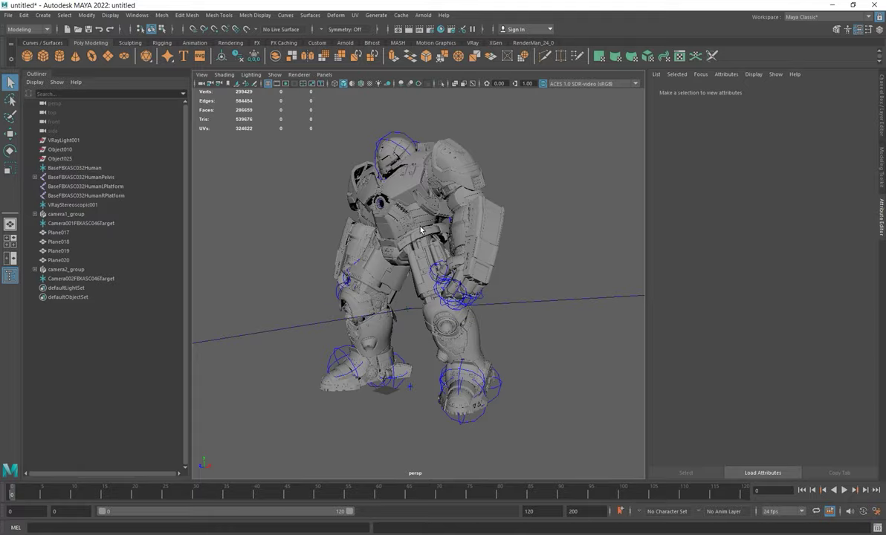
# Inspect the imported character from several angles, checking a hand joint's attributes, and clear the selection.
pyautogui.keyDown('alt'); pyautogui.moveTo(420, 230); pyautogui.dragTo(400, 259); pyautogui.keyUp('alt')
pyautogui.keyDown('alt'); pyautogui.moveTo(297, 199); pyautogui.dragTo(335, 188); pyautogui.keyUp('alt')
pyautogui.click(481, 297)
pyautogui.keyDown('alt'); pyautogui.moveTo(481, 298); pyautogui.dragTo(270, 200); pyautogui.keyUp('alt')
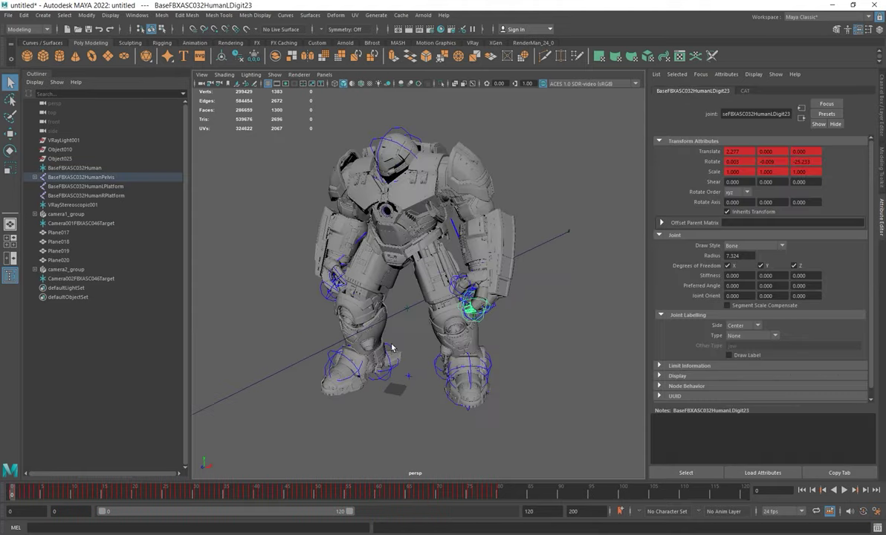
pyautogui.keyDown('alt'); pyautogui.moveTo(407, 343); pyautogui.dragTo(418, 306); pyautogui.keyUp('alt')
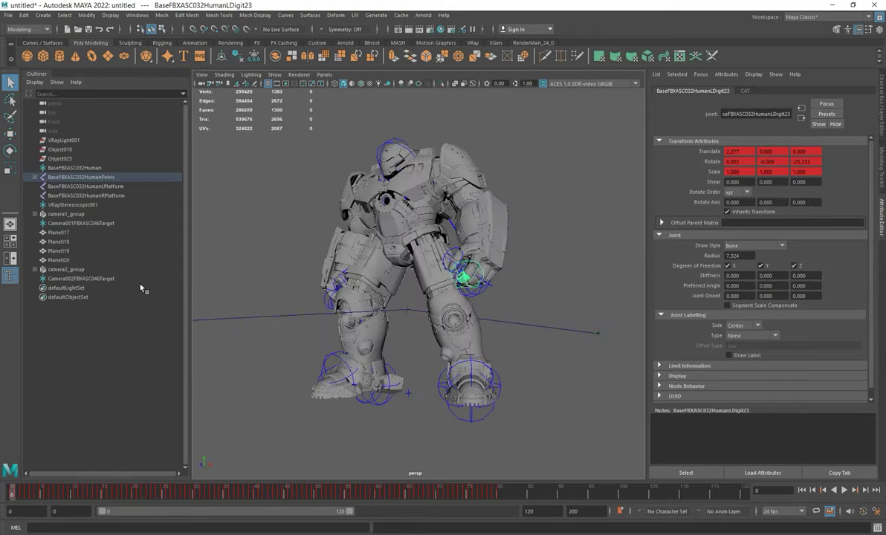
pyautogui.keyDown('alt'); pyautogui.moveTo(407, 191); pyautogui.dragTo(388, 208); pyautogui.keyUp('alt')
pyautogui.click(270, 182)
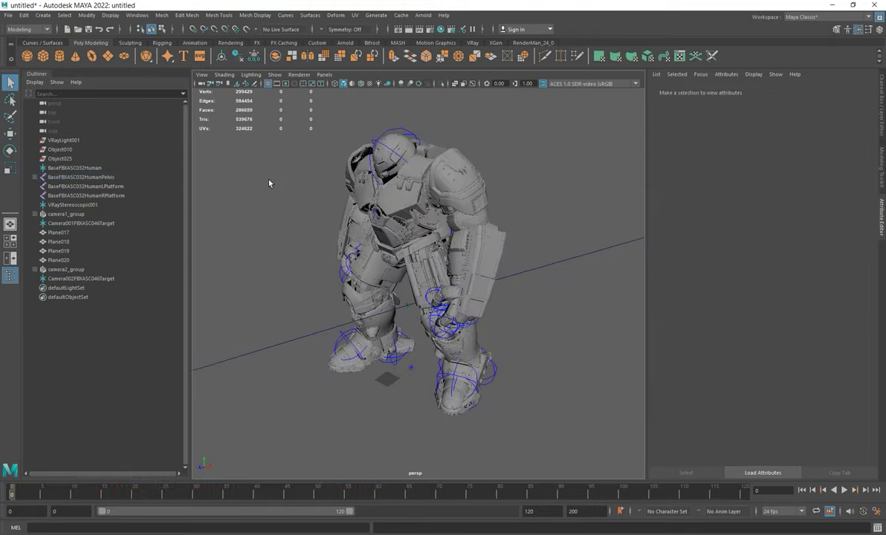
# Hide all object types in the viewport except polygons.
pyautogui.click(274, 76)
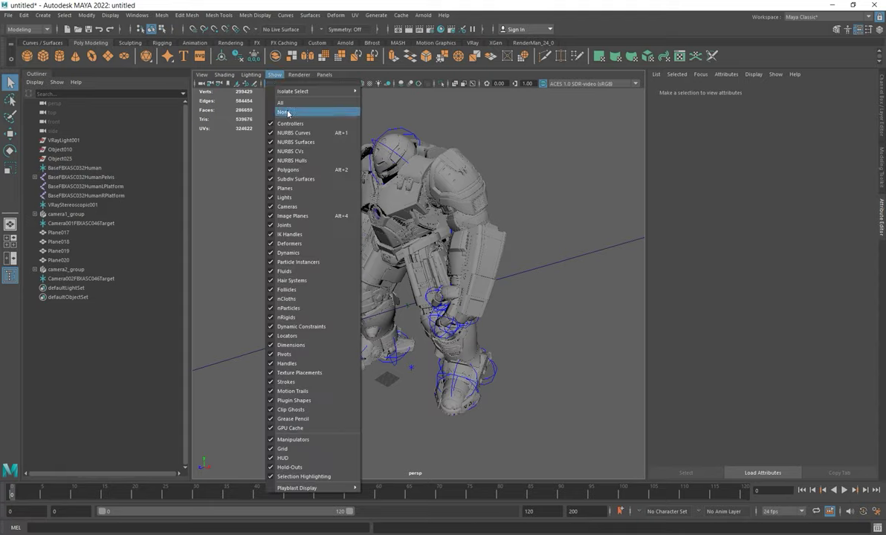
pyautogui.click(287, 113)
pyautogui.click(274, 76)
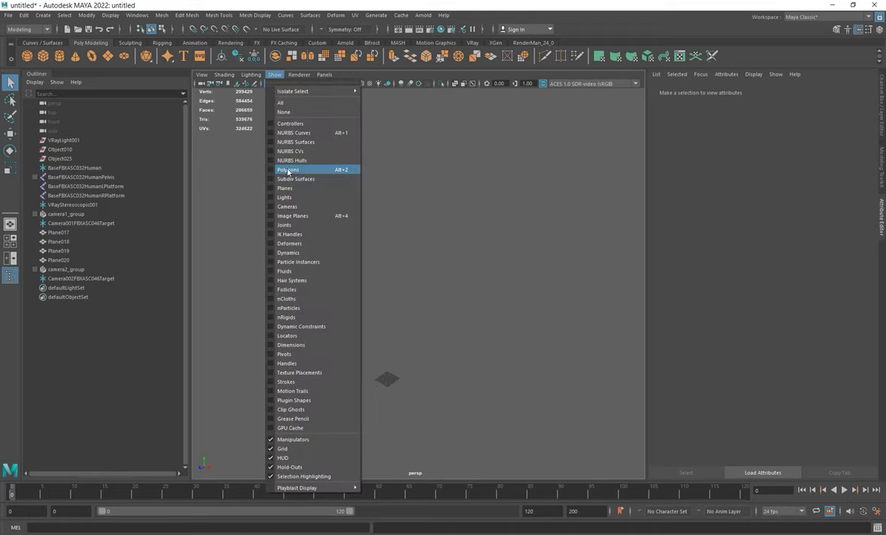
pyautogui.click(293, 171)
# Select all of the character's polygon meshes, unparent them from the hierarchy and group them together.
pyautogui.moveTo(295, 103); pyautogui.dragTo(547, 452)
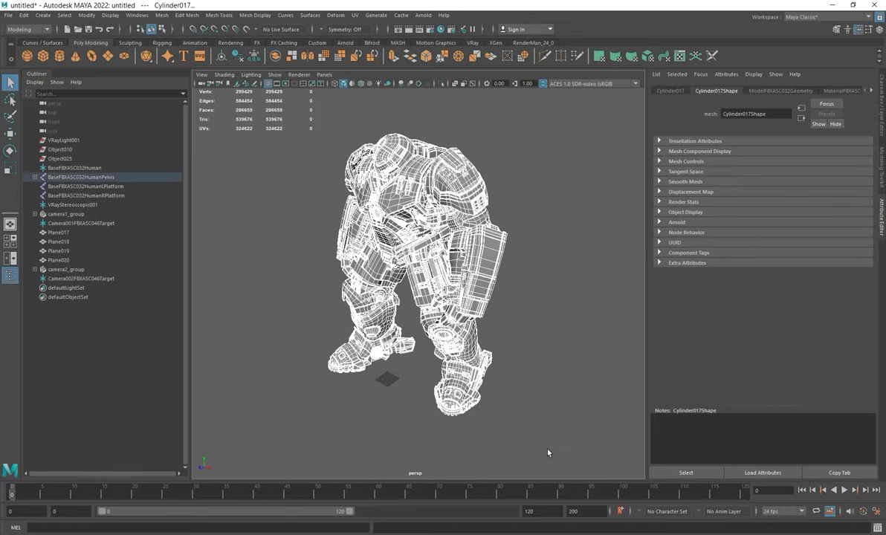
pyautogui.hotkey('shift', 'p')
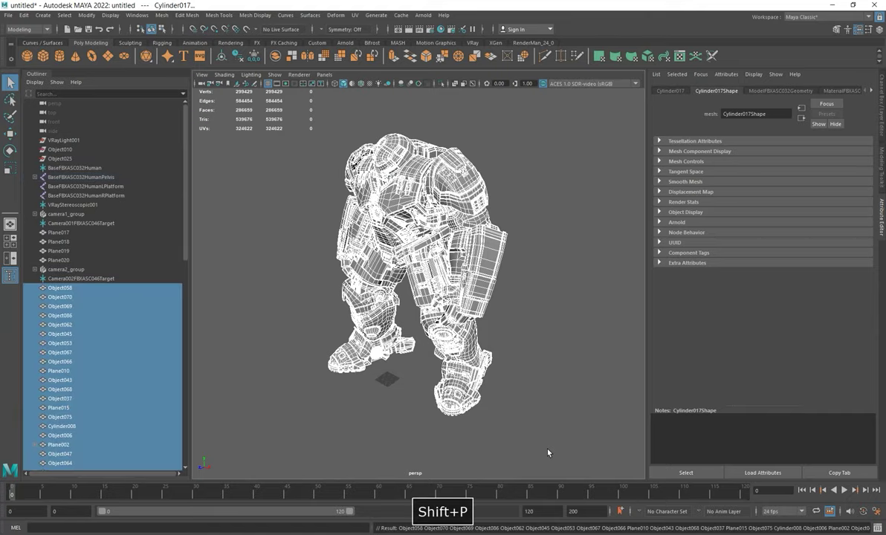
pyautogui.scroll(-5, 96, 300)
pyautogui.scroll(5, 97, 300)
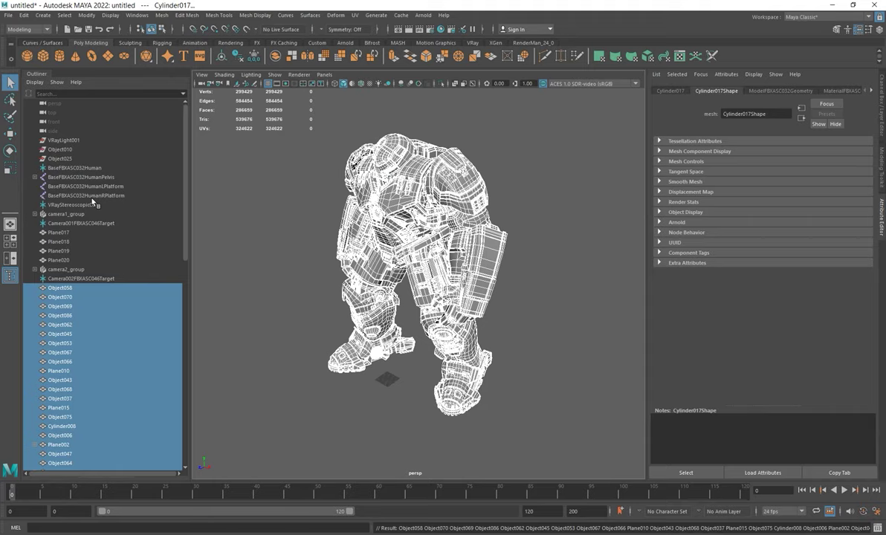
pyautogui.scroll(-5, 97, 308)
pyautogui.hotkey('ctrl', 'g')
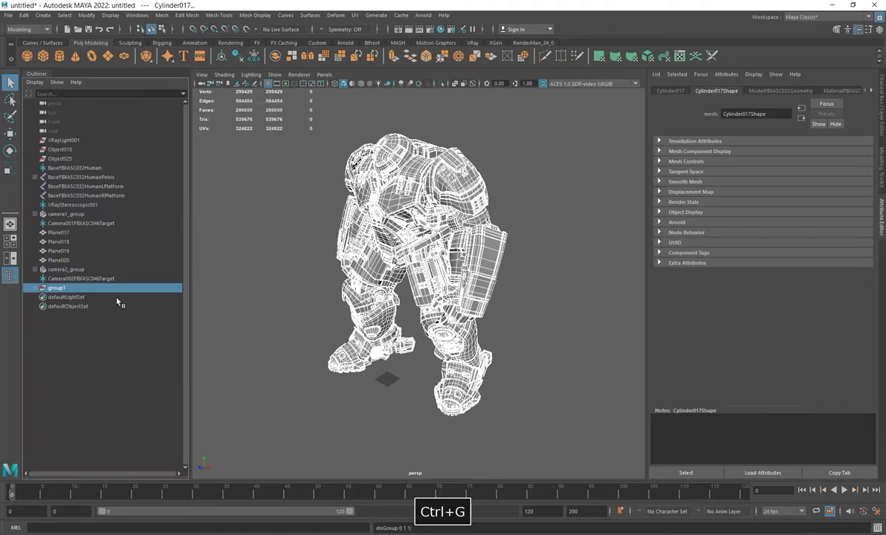
# Rename the new group of meshes to Hulkbuster.
pyautogui.doubleClick(58, 288)
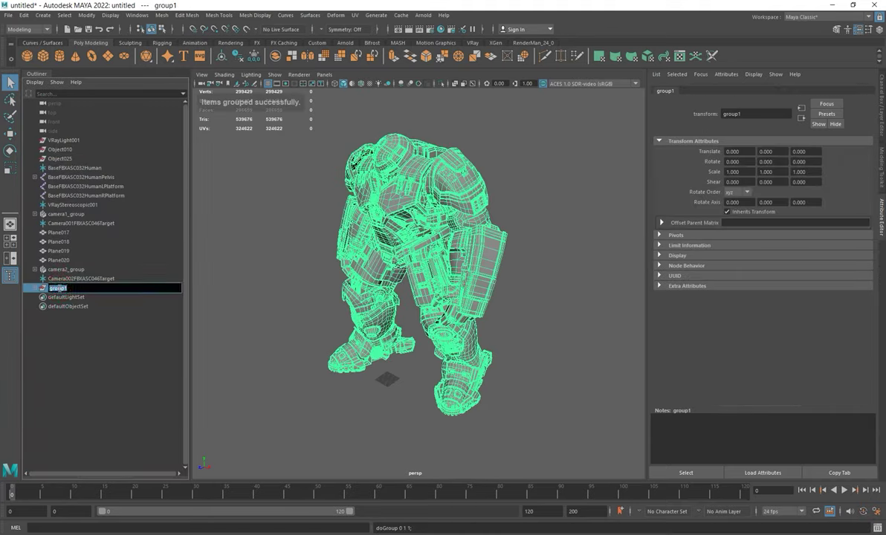
pyautogui.write('Hulkbu')
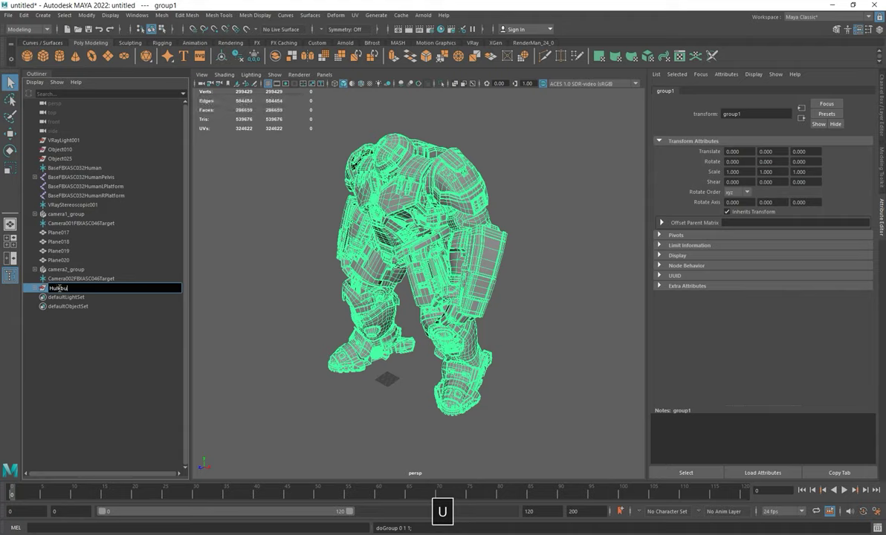
pyautogui.write('ster')
pyautogui.press('Return')
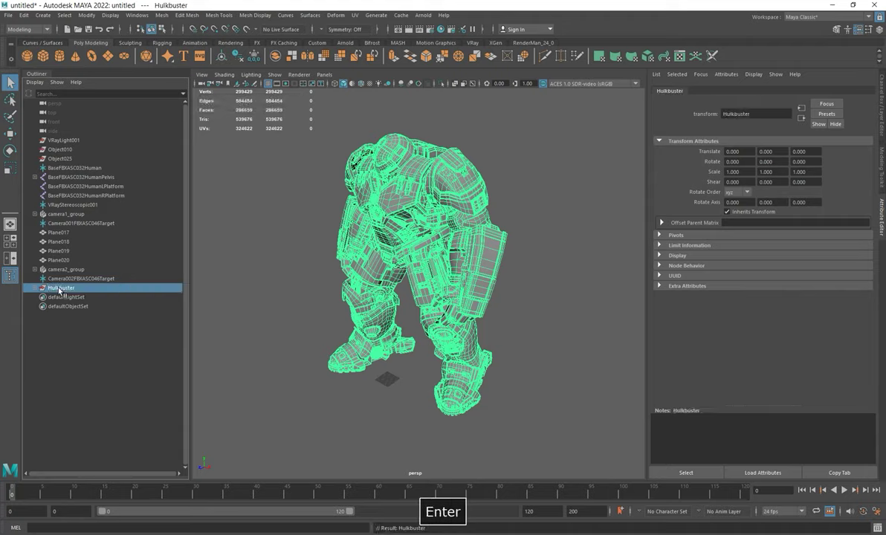
# Delete all the leftover objects listed above the Hulkbuster group, from VRayLight001 through Camera002FBXASC046Target.
pyautogui.click(60, 278)
pyautogui.keyDown('shift'); pyautogui.click(62, 139); pyautogui.keyUp('shift')
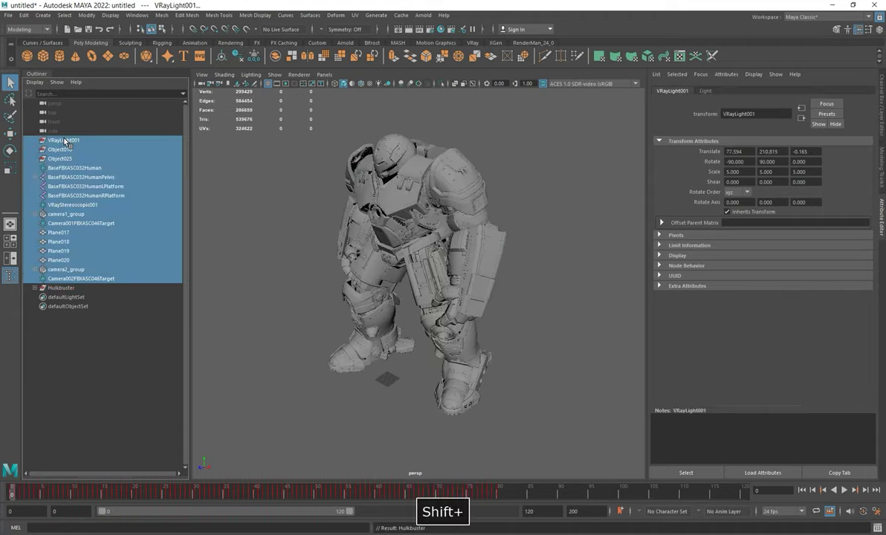
pyautogui.press('Delete')
# Examine how the armor is split into separate meshes by selecting the forearms and other parts from several angles.
pyautogui.keyDown('alt'); pyautogui.moveTo(380, 231); pyautogui.dragTo(470, 251); pyautogui.keyUp('alt')
pyautogui.click(499, 256)
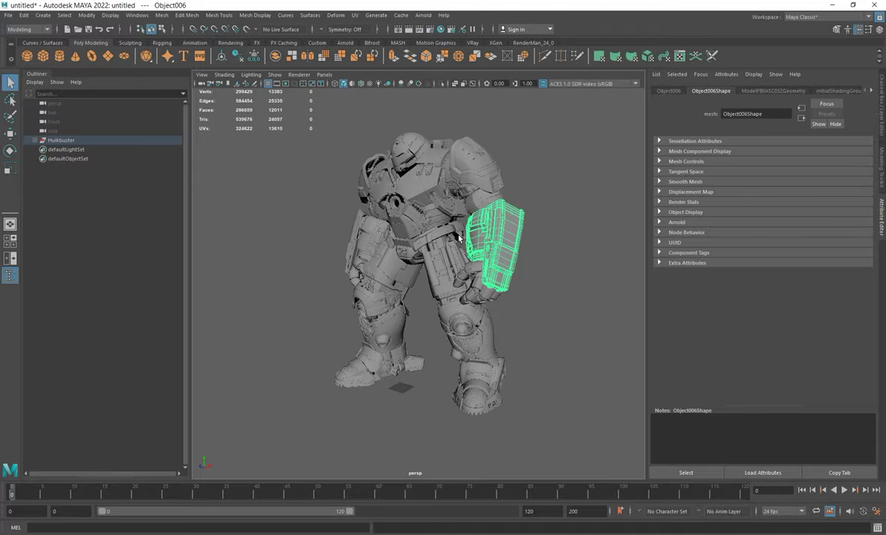
pyautogui.keyDown('alt'); pyautogui.moveTo(365, 237); pyautogui.dragTo(409, 253); pyautogui.keyUp('alt')
pyautogui.keyDown('alt'); pyautogui.moveTo(409, 253); pyautogui.dragTo(459, 237, button='right'); pyautogui.keyUp('alt')
pyautogui.keyDown('alt'); pyautogui.moveTo(394, 242); pyautogui.dragTo(524, 247, button='middle'); pyautogui.keyUp('alt')
pyautogui.keyDown('alt'); pyautogui.moveTo(338, 244); pyautogui.dragTo(410, 252); pyautogui.keyUp('alt')
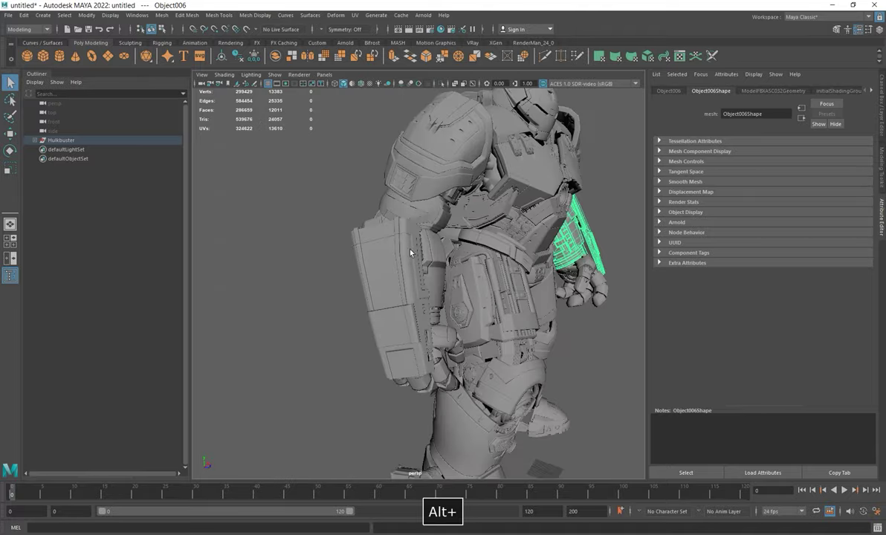
pyautogui.click(389, 261)
pyautogui.keyDown('alt'); pyautogui.moveTo(461, 280); pyautogui.dragTo(377, 266); pyautogui.keyUp('alt')
pyautogui.click(345, 314)
pyautogui.keyDown('alt'); pyautogui.moveTo(346, 324); pyautogui.dragTo(385, 351); pyautogui.keyUp('alt')
pyautogui.keyDown('alt'); pyautogui.moveTo(470, 212); pyautogui.dragTo(404, 259, button='middle'); pyautogui.keyUp('alt')
pyautogui.click(321, 224)
pyautogui.keyDown('alt'); pyautogui.moveTo(375, 231); pyautogui.dragTo(347, 229); pyautogui.keyUp('alt')
# Isolate the helmet mesh in the viewport and check it from both sides.
pyautogui.click(411, 172)
pyautogui.moveTo(473, 186)
pyautogui.keyDown('alt'); pyautogui.mouseDown()
pyautogui.moveTo(421, 180)
pyautogui.moveTo(465, 189)
pyautogui.mouseUp(); pyautogui.keyUp('alt')
pyautogui.keyDown('alt'); pyautogui.moveTo(441, 170); pyautogui.dragTo(439, 241, button='middle'); pyautogui.keyUp('alt')
pyautogui.keyDown('alt'); pyautogui.moveTo(413, 261); pyautogui.dragTo(471, 250, button='right'); pyautogui.keyUp('alt')
pyautogui.keyDown('alt'); pyautogui.moveTo(471, 251); pyautogui.dragTo(441, 105); pyautogui.keyUp('alt')
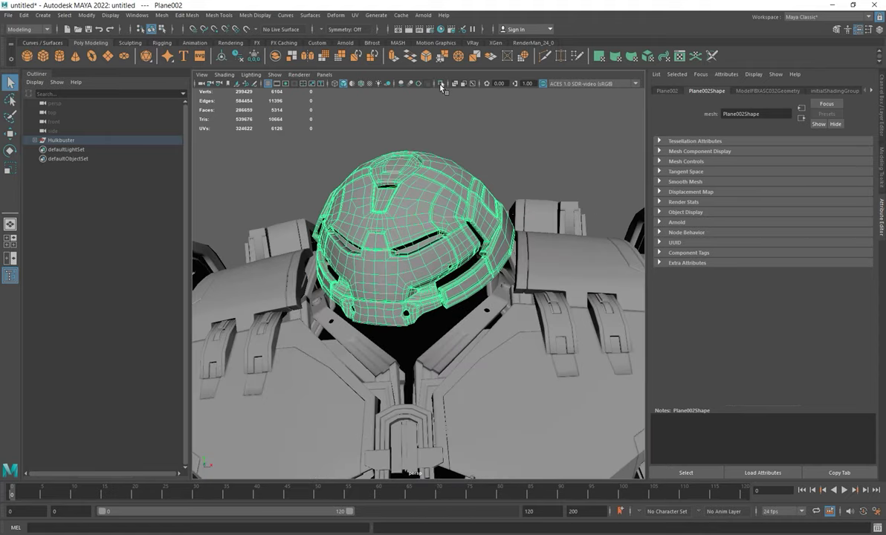
pyautogui.click(441, 84)
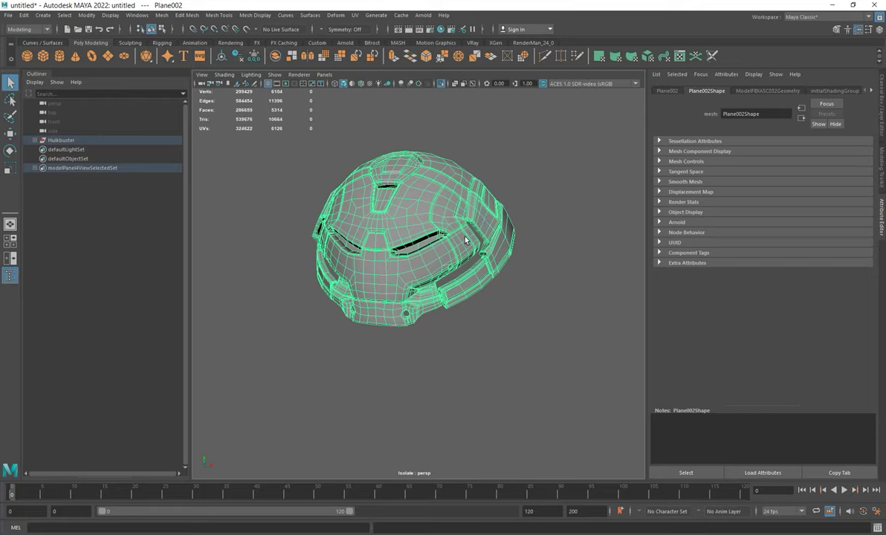
pyautogui.keyDown('alt'); pyautogui.moveTo(466, 239); pyautogui.dragTo(485, 290); pyautogui.keyUp('alt')
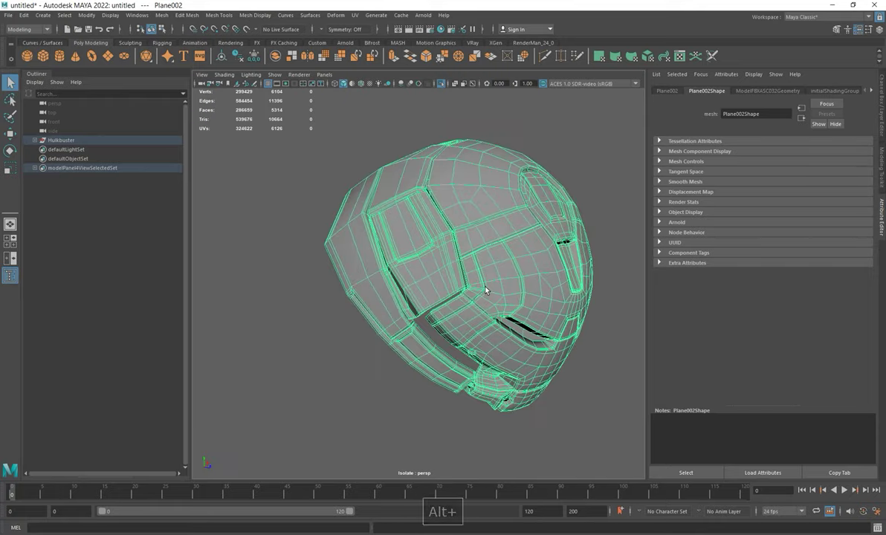
pyautogui.keyDown('alt'); pyautogui.moveTo(457, 245); pyautogui.dragTo(411, 251); pyautogui.keyUp('alt')
pyautogui.keyDown('alt'); pyautogui.moveTo(497, 218); pyautogui.dragTo(447, 197); pyautogui.keyUp('alt')
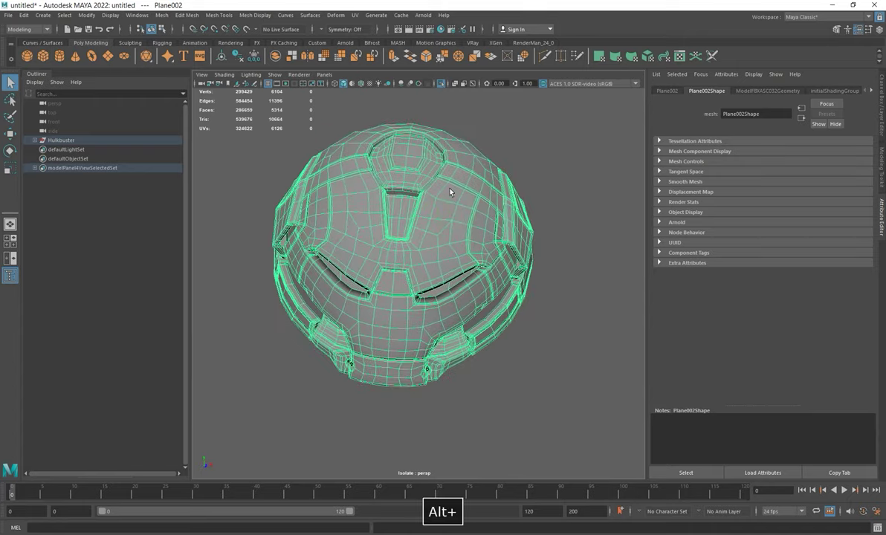
# Examine the helmet's face groups by picking faces in face mode around the eyes and forehead, and return to object mode.
pyautogui.moveTo(470, 172); pyautogui.dragTo(469, 194, button='right')
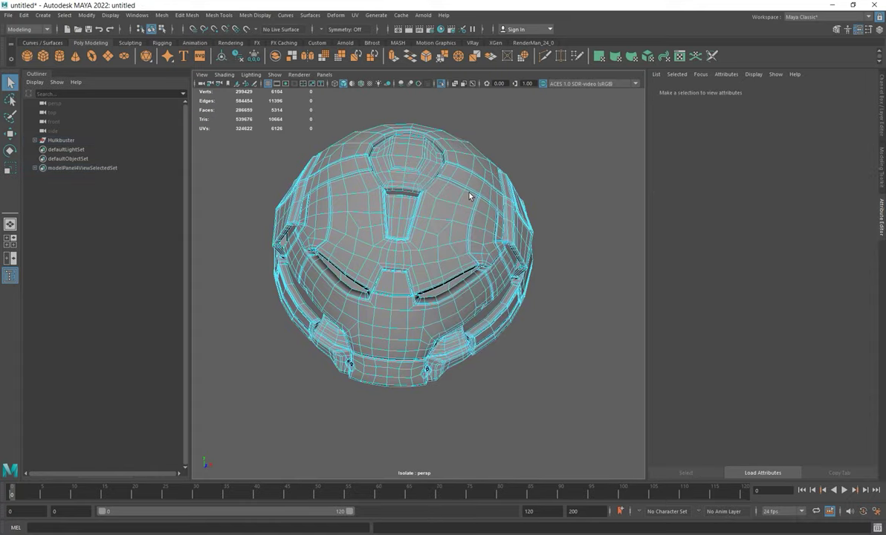
pyautogui.click(395, 324)
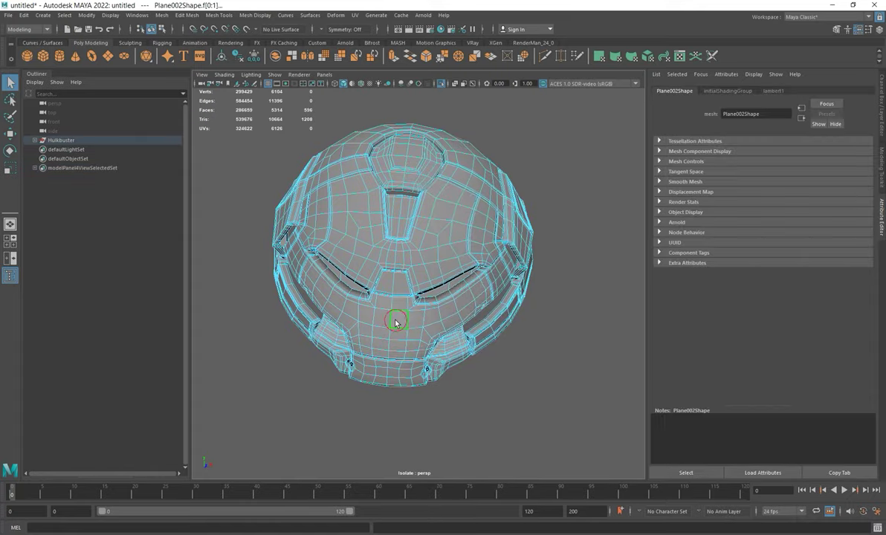
pyautogui.keyDown('alt'); pyautogui.moveTo(524, 364); pyautogui.dragTo(435, 347); pyautogui.keyUp('alt')
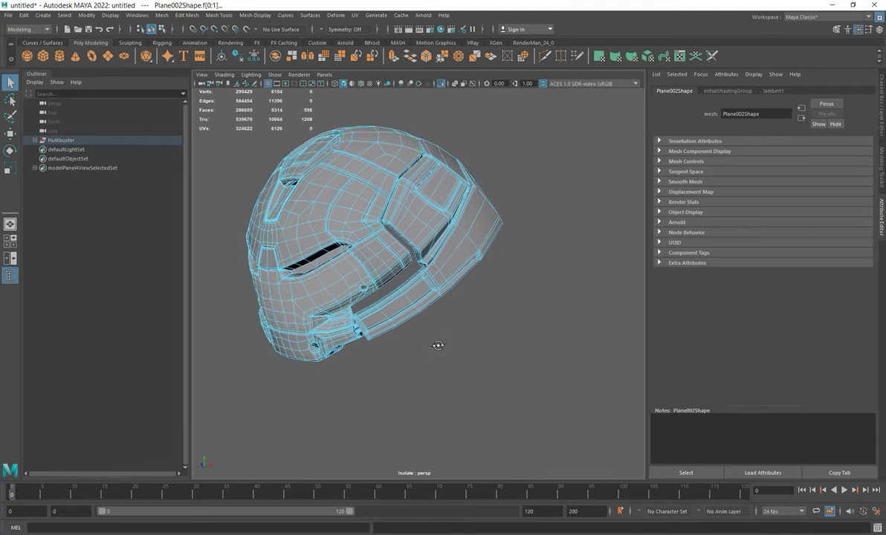
pyautogui.keyDown('alt'); pyautogui.moveTo(435, 347); pyautogui.dragTo(443, 272, button='right'); pyautogui.keyUp('alt')
pyautogui.keyDown('alt'); pyautogui.moveTo(359, 231); pyautogui.dragTo(448, 254, button='middle'); pyautogui.keyUp('alt')
pyautogui.keyDown('alt'); pyautogui.moveTo(449, 254); pyautogui.dragTo(327, 256); pyautogui.keyUp('alt')
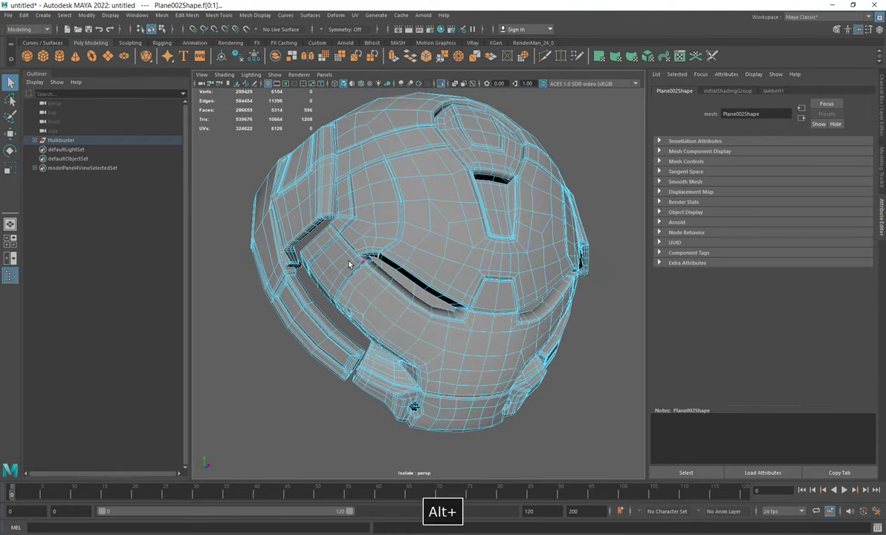
pyautogui.click(324, 255)
pyautogui.keyDown('alt'); pyautogui.moveTo(438, 223); pyautogui.dragTo(350, 198); pyautogui.keyUp('alt')
pyautogui.click(364, 236)
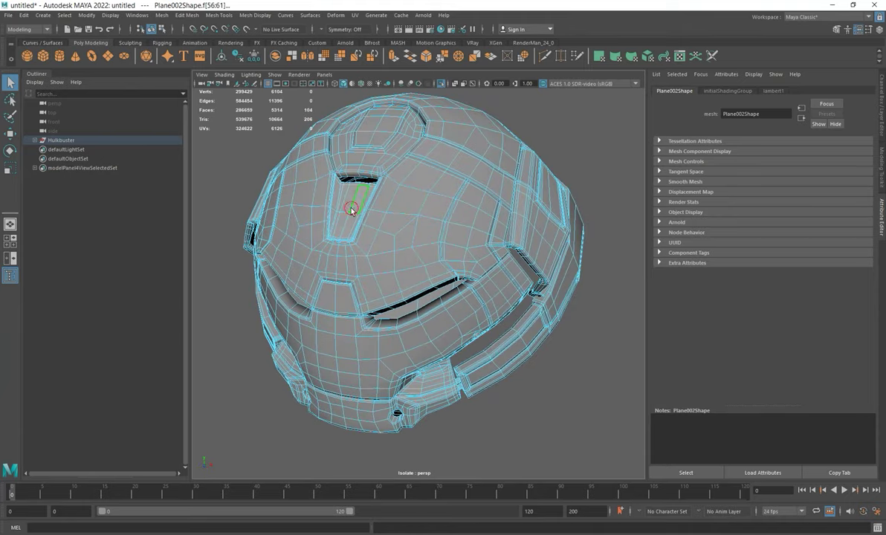
pyautogui.click(444, 222)
pyautogui.keyDown('alt'); pyautogui.moveTo(444, 222); pyautogui.dragTo(499, 241); pyautogui.keyUp('alt')
pyautogui.doubleClick(355, 203)
pyautogui.keyDown('alt'); pyautogui.moveTo(354, 203); pyautogui.dragTo(326, 198); pyautogui.keyUp('alt')
pyautogui.click(327, 198)
pyautogui.keyDown('alt'); pyautogui.moveTo(402, 243); pyautogui.dragTo(452, 272); pyautogui.keyUp('alt')
pyautogui.click(466, 219)
pyautogui.moveTo(421, 210); pyautogui.dragTo(521, 153, button='right')
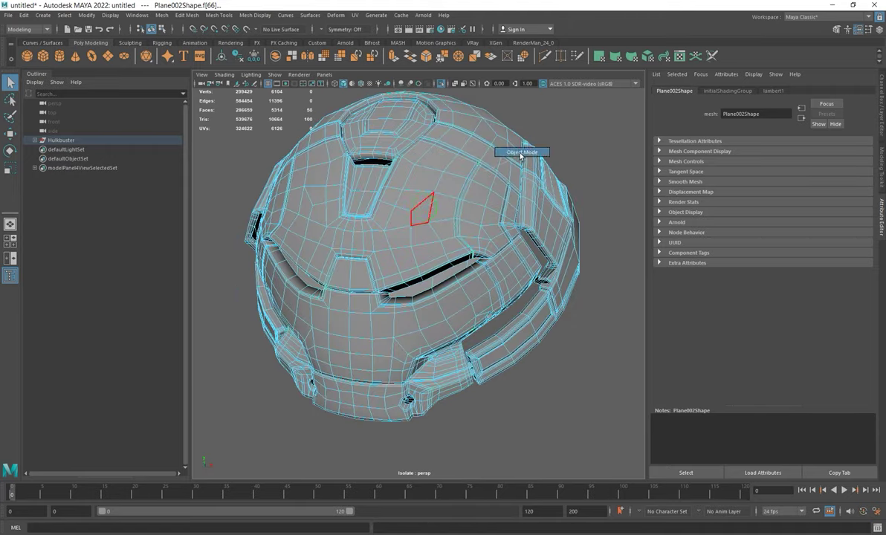
# Expand the Arnold attributes of the helmet's shape node.
pyautogui.keyDown('alt'); pyautogui.moveTo(507, 215); pyautogui.dragTo(456, 233); pyautogui.keyUp('alt')
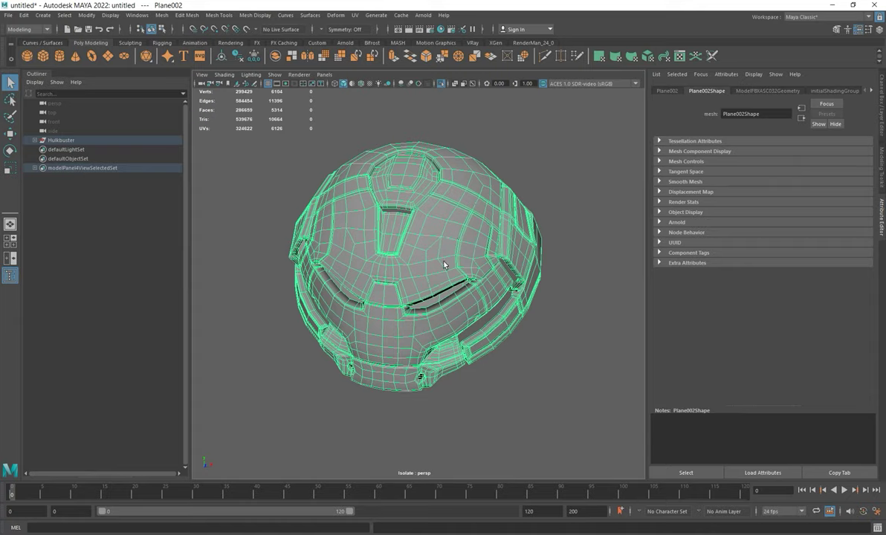
pyautogui.keyDown('alt'); pyautogui.moveTo(461, 266); pyautogui.dragTo(416, 240); pyautogui.keyUp('alt')
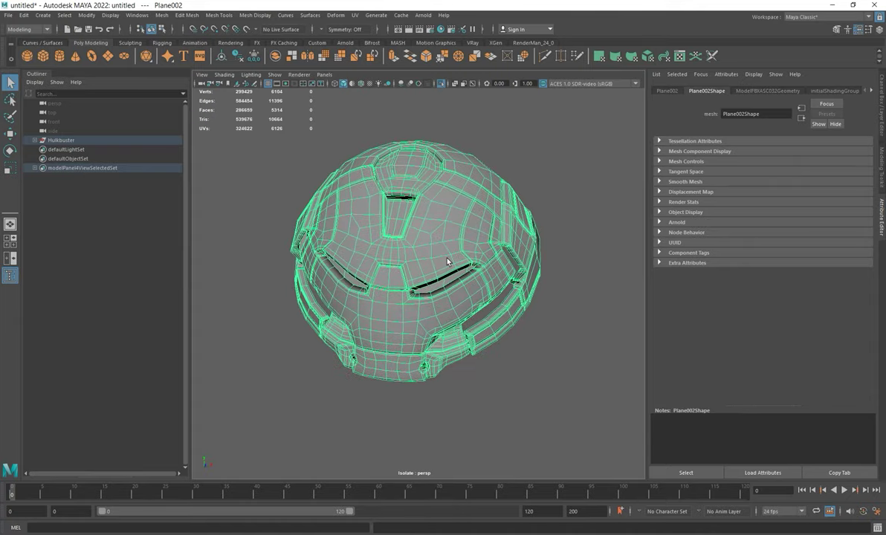
pyautogui.click(674, 223)
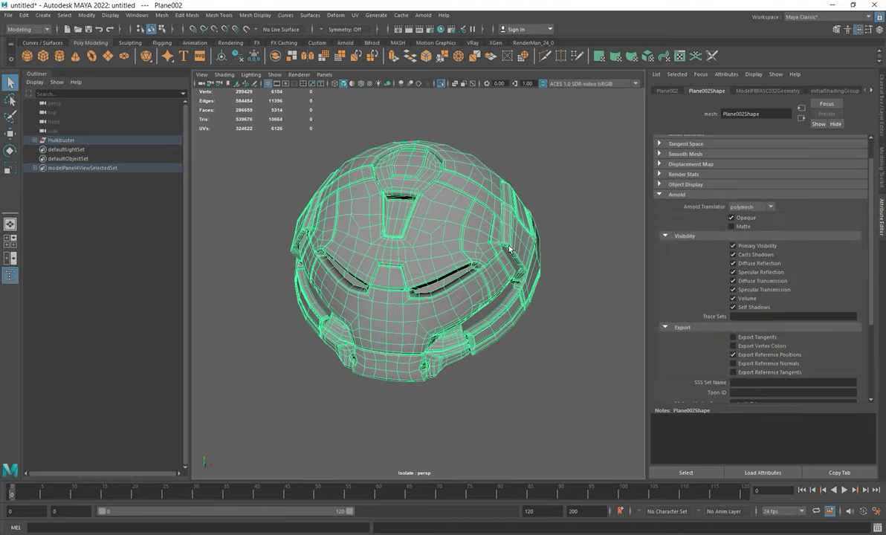
# Turn off isolation and examine the helmet in place on the full suit from several angles.
pyautogui.click(440, 83)
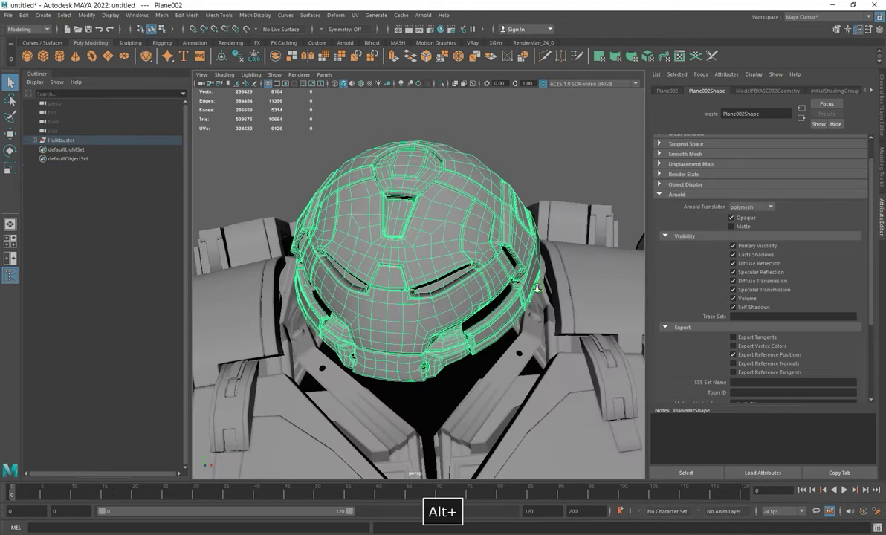
pyautogui.keyDown('alt'); pyautogui.moveTo(532, 283); pyautogui.dragTo(251, 302, button='right'); pyautogui.keyUp('alt')
pyautogui.keyDown('alt'); pyautogui.moveTo(456, 379); pyautogui.dragTo(501, 299); pyautogui.keyUp('alt')
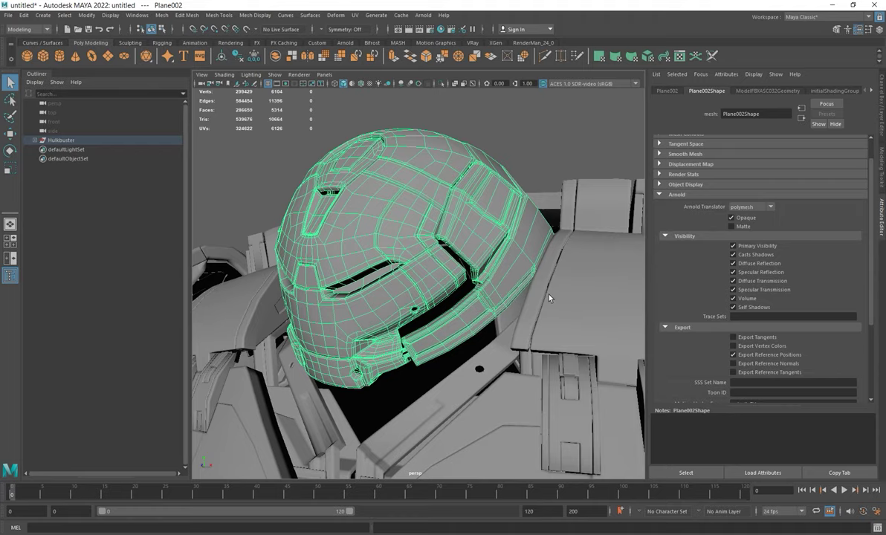
pyautogui.keyDown('alt'); pyautogui.moveTo(550, 298); pyautogui.dragTo(494, 332, button='right'); pyautogui.keyUp('alt')
pyautogui.keyDown('alt'); pyautogui.moveTo(494, 332); pyautogui.dragTo(517, 326); pyautogui.keyUp('alt')
pyautogui.keyDown('alt'); pyautogui.moveTo(474, 381); pyautogui.dragTo(480, 305, button='middle'); pyautogui.keyUp('alt')
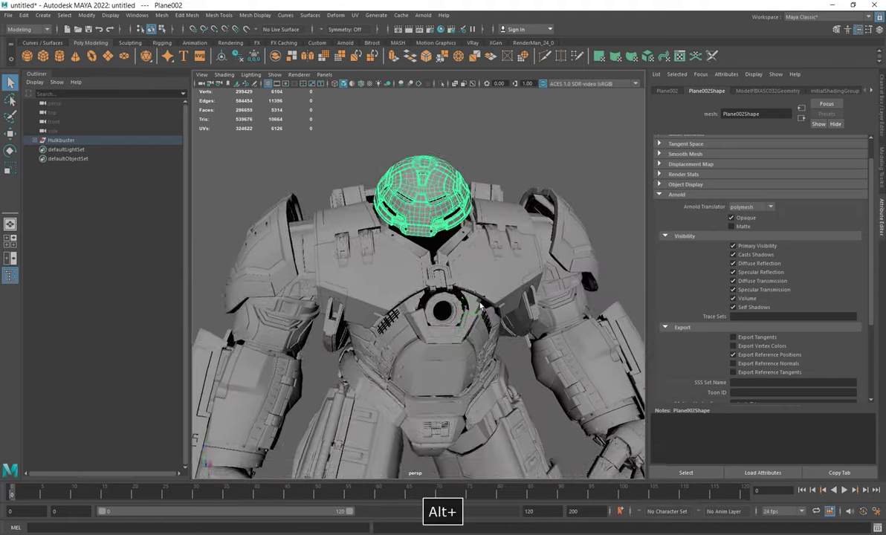
pyautogui.keyDown('alt'); pyautogui.moveTo(480, 304); pyautogui.dragTo(453, 306); pyautogui.keyUp('alt')
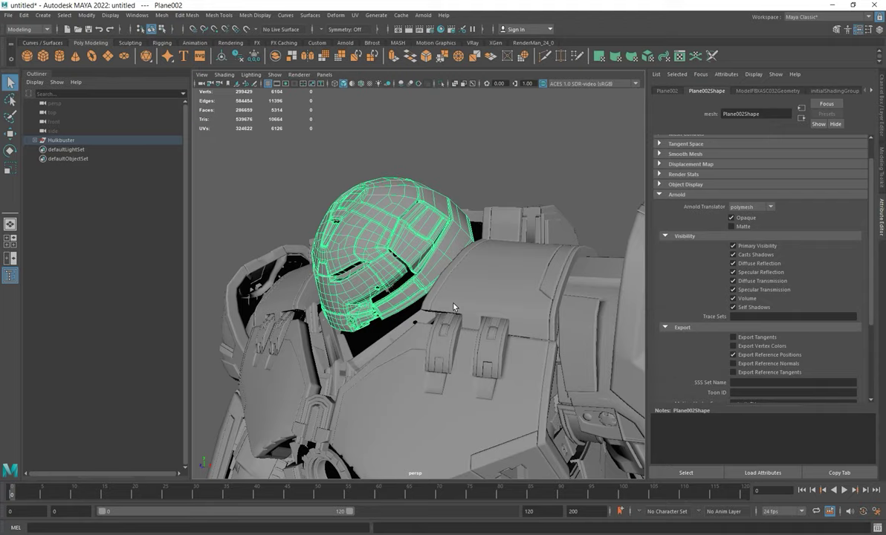
pyautogui.keyDown('alt'); pyautogui.moveTo(453, 306); pyautogui.dragTo(468, 303); pyautogui.keyUp('alt')
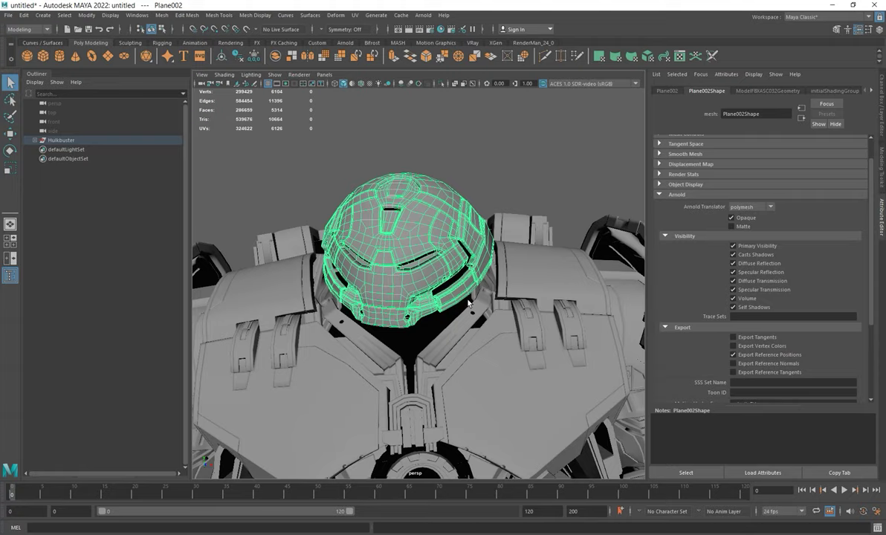
pyautogui.keyDown('alt'); pyautogui.moveTo(476, 299); pyautogui.dragTo(434, 299); pyautogui.keyUp('alt')
# Isolate the helmet again and enable Export Vertex Colors in its Arnold export settings.
pyautogui.click(440, 84)
pyautogui.keyDown('alt'); pyautogui.moveTo(450, 251); pyautogui.dragTo(473, 246); pyautogui.keyUp('alt')
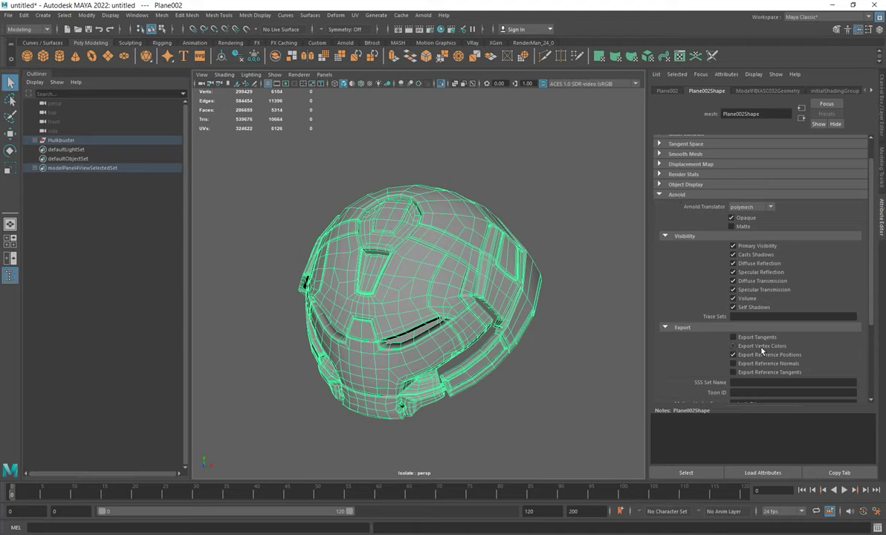
pyautogui.click(733, 345)
pyautogui.keyDown('alt'); pyautogui.moveTo(542, 305); pyautogui.dragTo(481, 257); pyautogui.keyUp('alt')
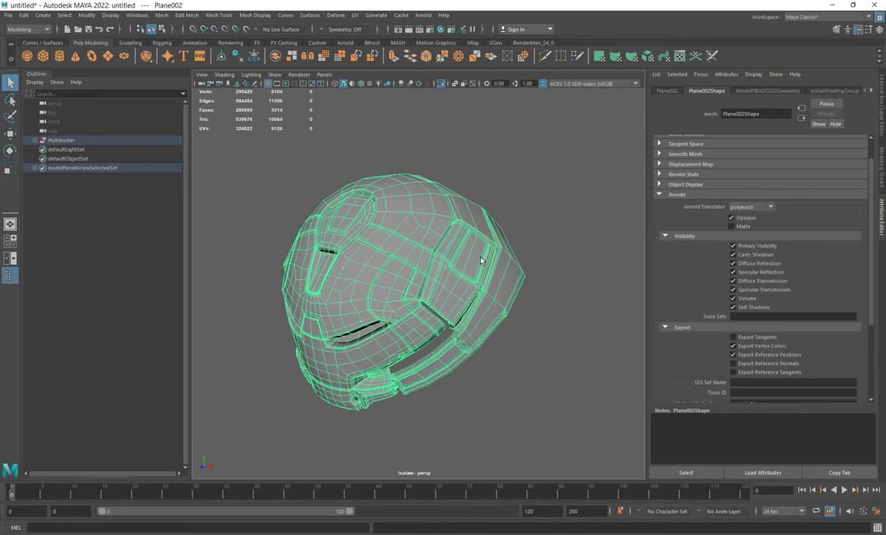
# Open the Color Set Editor for the isolated helmet and enlarge its window.
pyautogui.keyDown('alt'); pyautogui.moveTo(481, 260); pyautogui.dragTo(481, 268); pyautogui.keyUp('alt')
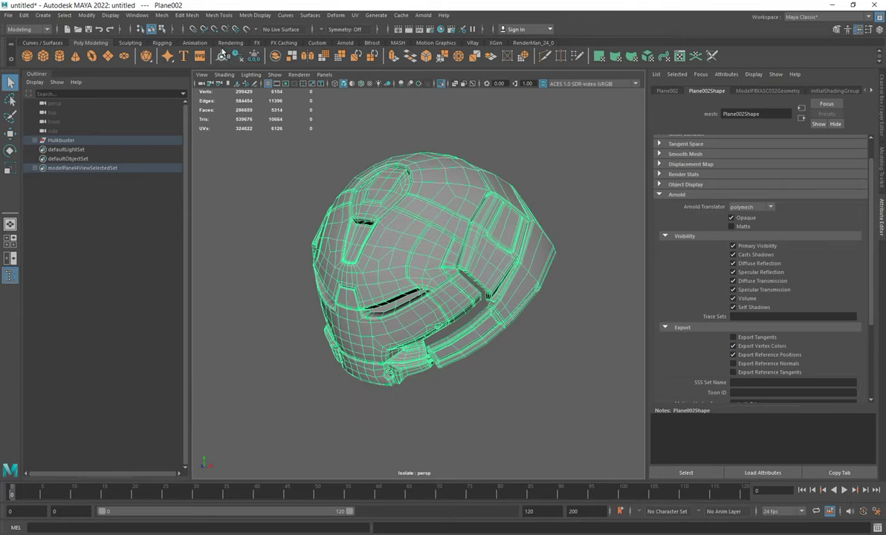
pyautogui.click(254, 16)
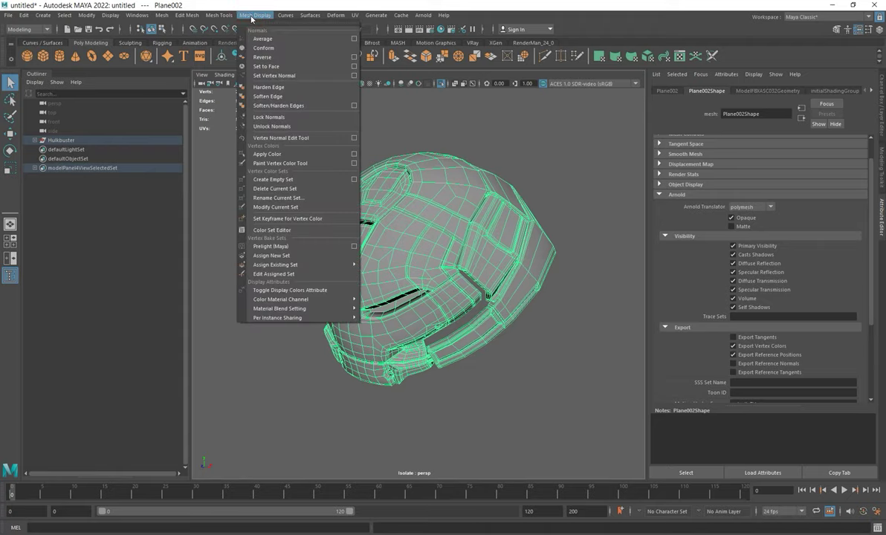
pyautogui.click(278, 231)
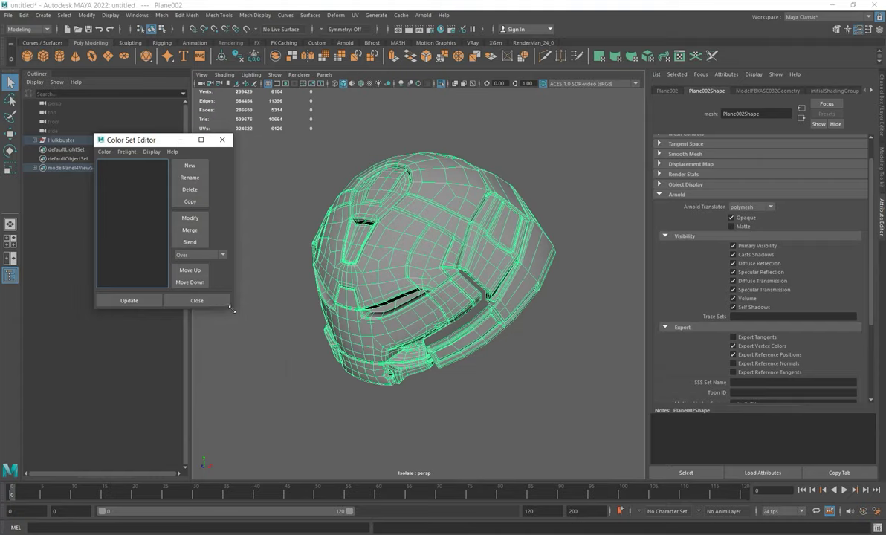
pyautogui.moveTo(232, 309); pyautogui.dragTo(281, 406)
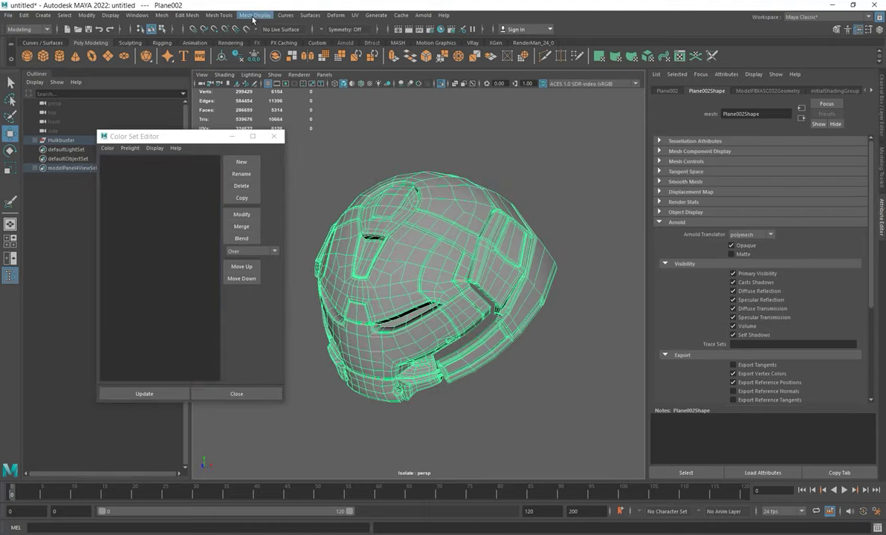
# Paint pure red vertex color over the side of the helmet above the eye with the Paint Vertex Color Tool.
pyautogui.click(252, 16)
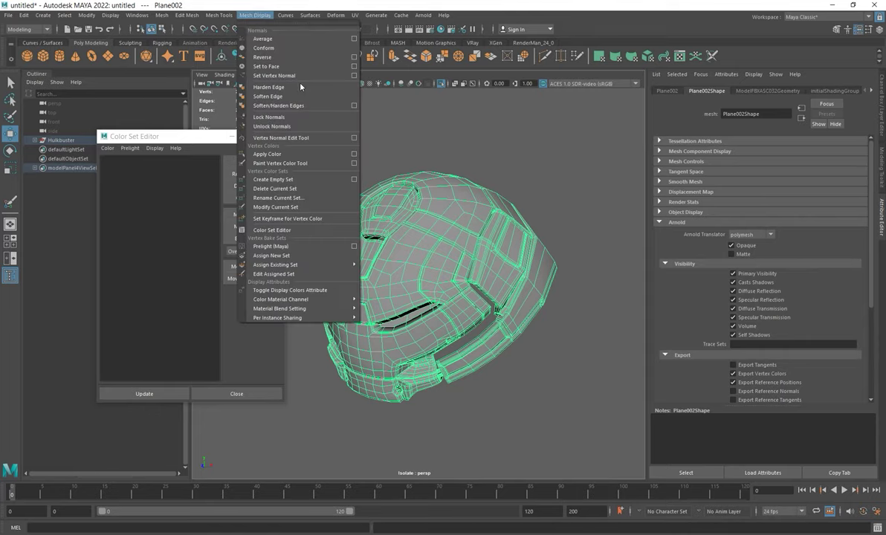
pyautogui.click(277, 163)
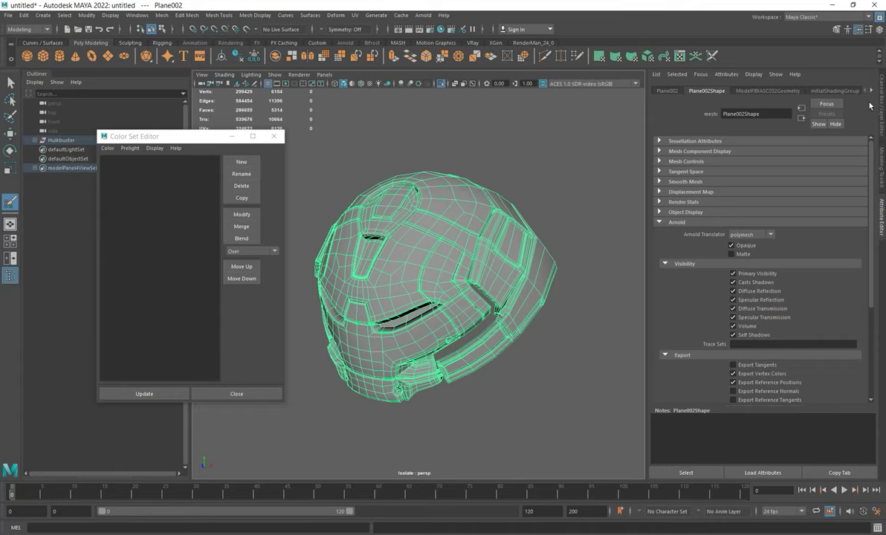
pyautogui.click(869, 30)
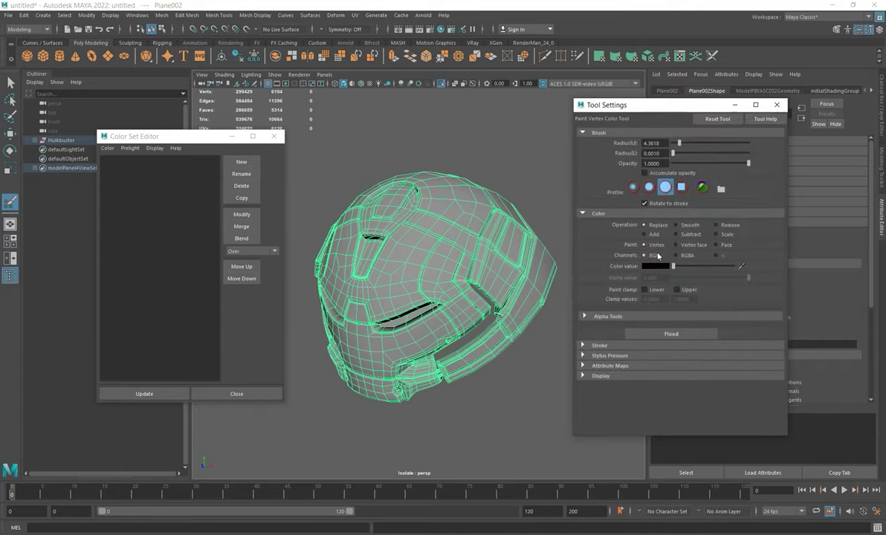
pyautogui.click(652, 266)
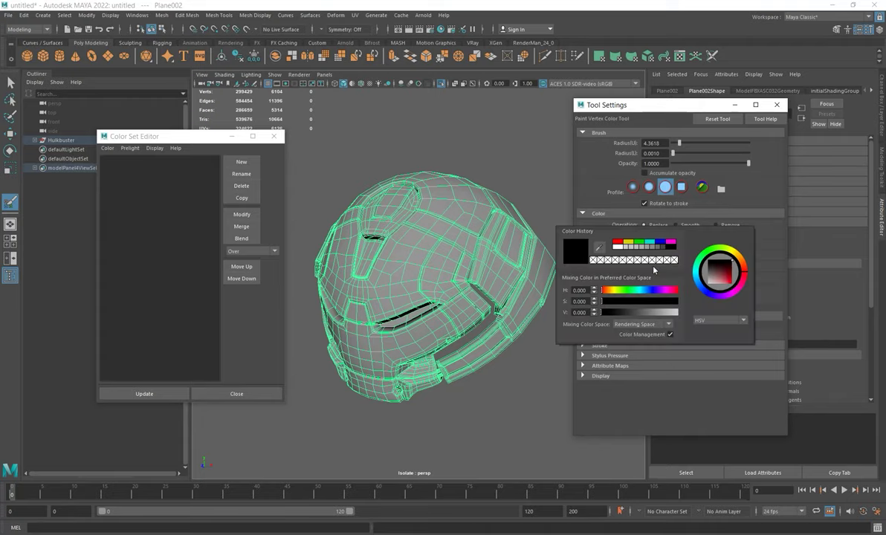
pyautogui.click(618, 245)
pyautogui.moveTo(397, 278)
pyautogui.mouseDown()
pyautogui.moveTo(455, 214)
pyautogui.moveTo(438, 276)
pyautogui.moveTo(496, 230)
pyautogui.moveTo(440, 201)
pyautogui.mouseUp()
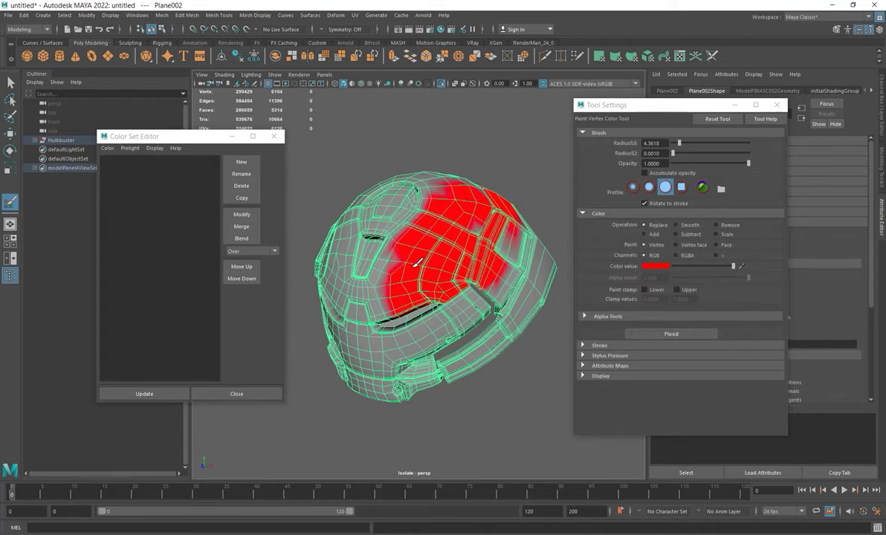
# Leave the paint tool and rename the helmet's painted color set as RGB_mask.
pyautogui.press('w')
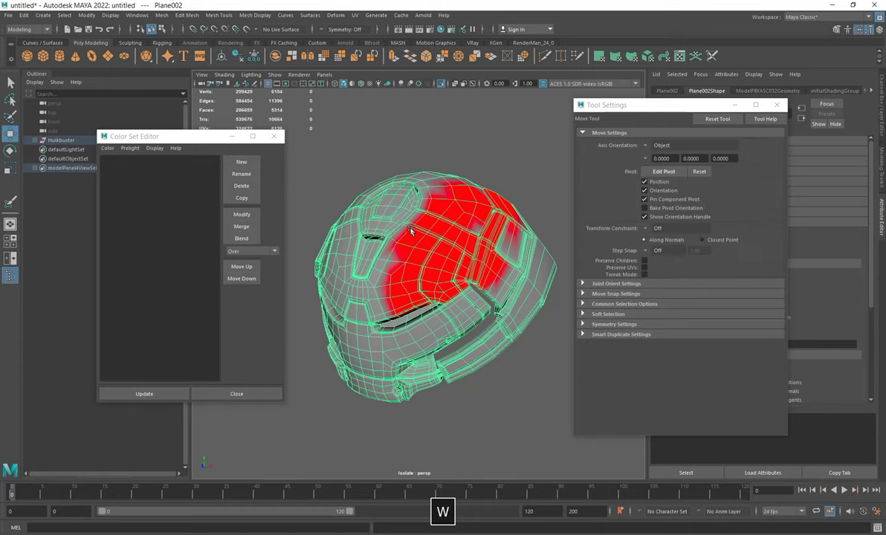
pyautogui.click(416, 141)
pyautogui.click(391, 261)
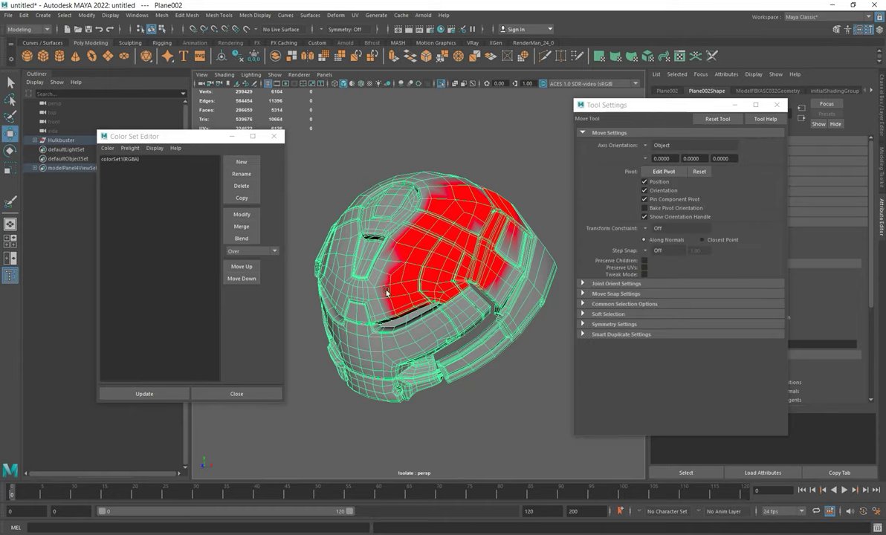
pyautogui.moveTo(152, 136); pyautogui.dragTo(136, 146)
pyautogui.click(108, 169)
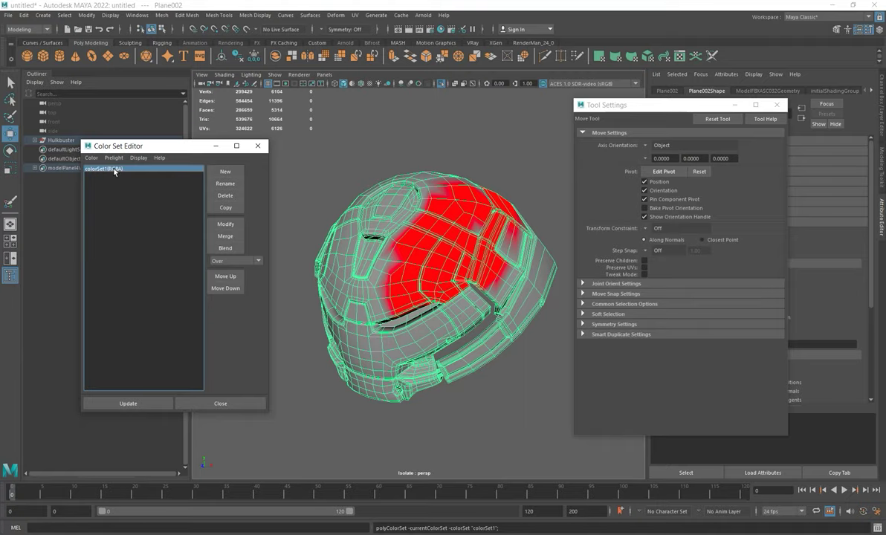
pyautogui.click(227, 186)
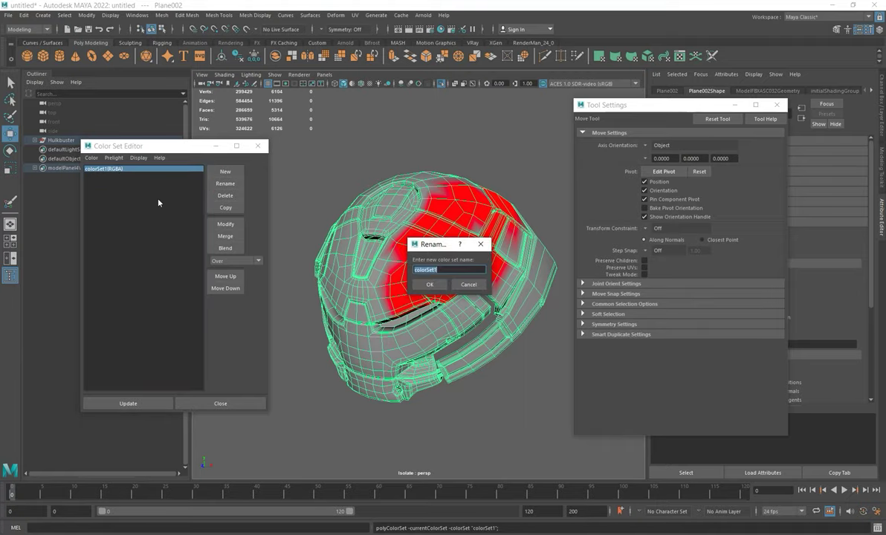
pyautogui.write('RGB_mask')
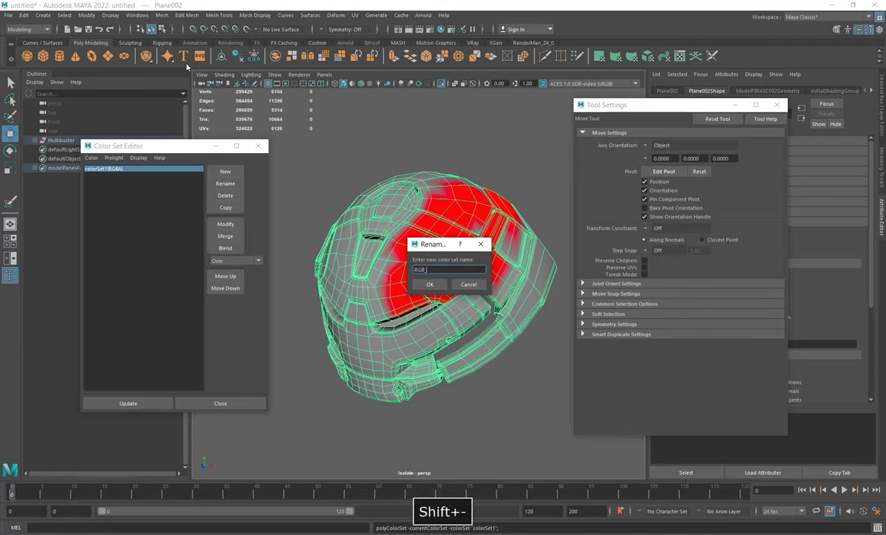
pyautogui.press('Return')
# Delete the painted RGB_mask color set from the helmet and check the mesh.
pyautogui.click(123, 165)
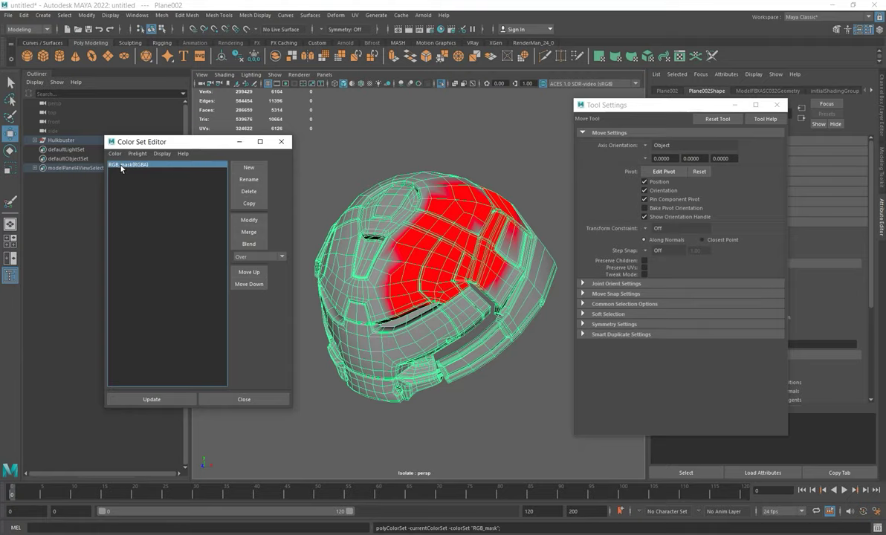
pyautogui.click(248, 191)
pyautogui.keyDown('alt'); pyautogui.moveTo(436, 266); pyautogui.dragTo(401, 268); pyautogui.keyUp('alt')
pyautogui.keyDown('alt'); pyautogui.moveTo(387, 208); pyautogui.dragTo(425, 273); pyautogui.keyUp('alt')
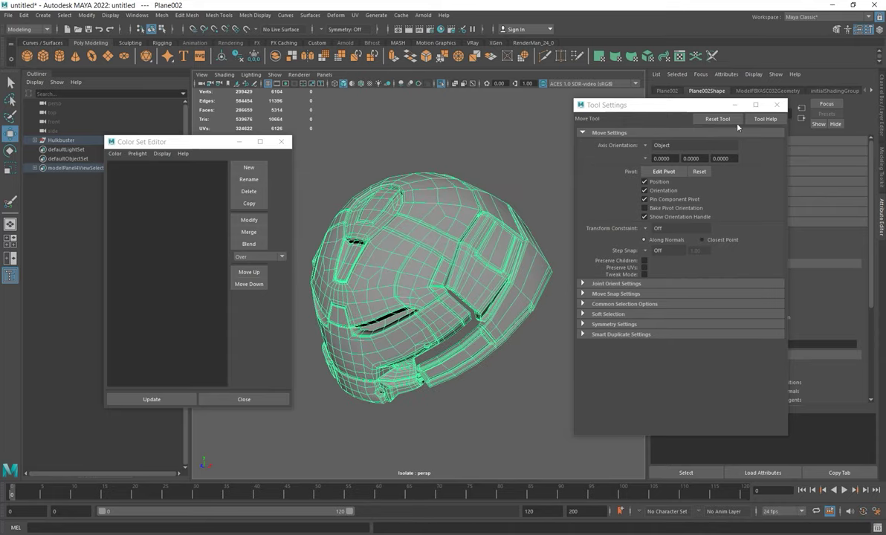
# Create an empty, shared RGBA color set on the helmet, rename it as RGB_mask and make it the current set.
pyautogui.moveTo(169, 141); pyautogui.dragTo(151, 140)
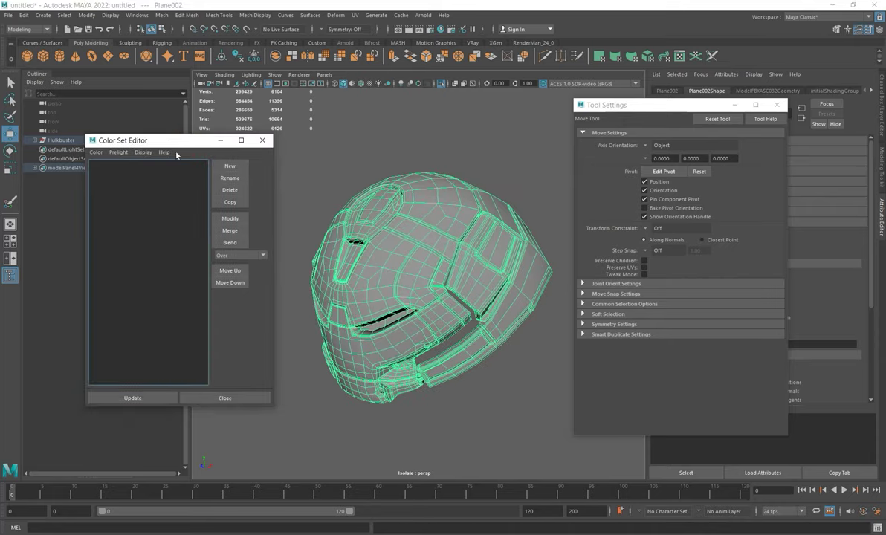
pyautogui.click(231, 166)
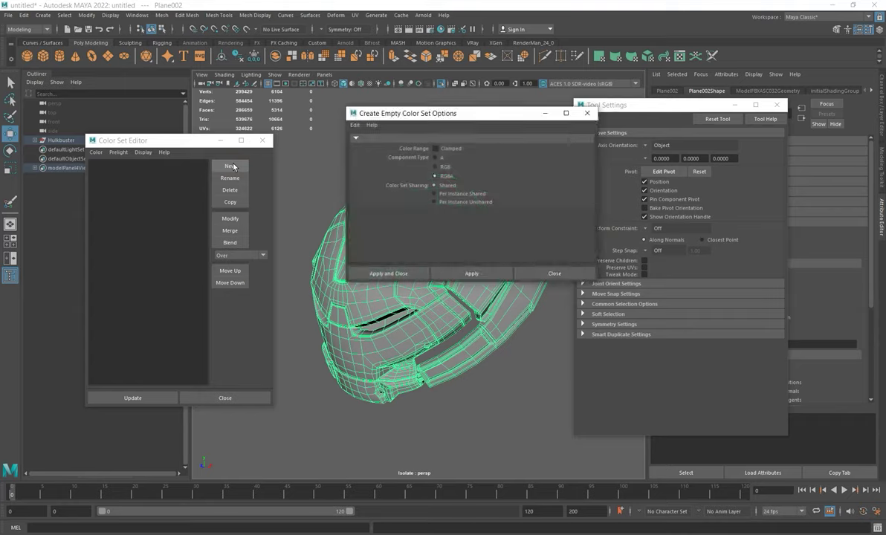
pyautogui.click(387, 273)
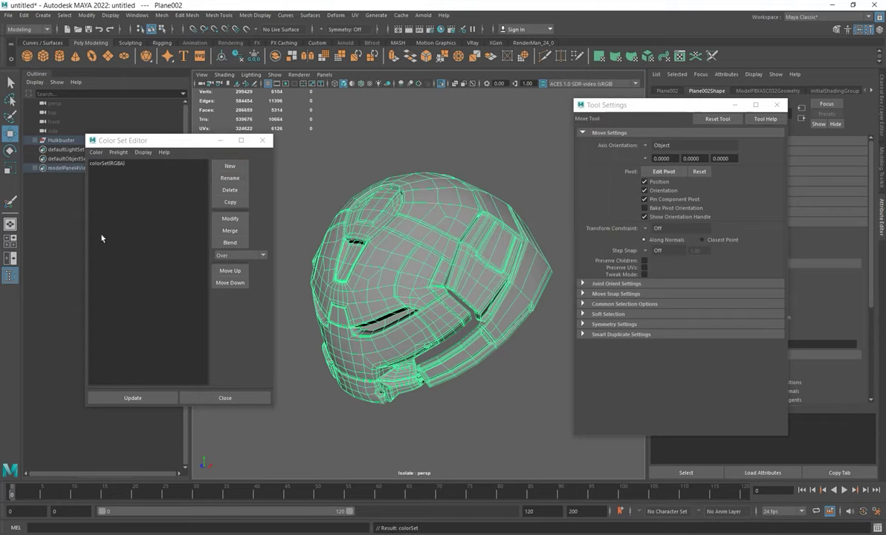
pyautogui.click(111, 163)
pyautogui.click(229, 177)
pyautogui.hotkey('shift', 'r')
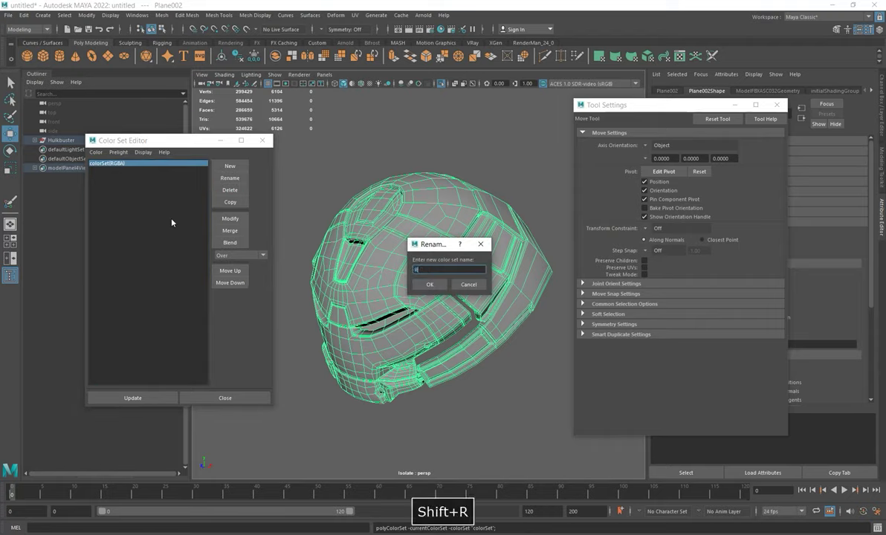
pyautogui.write('GB_mask')
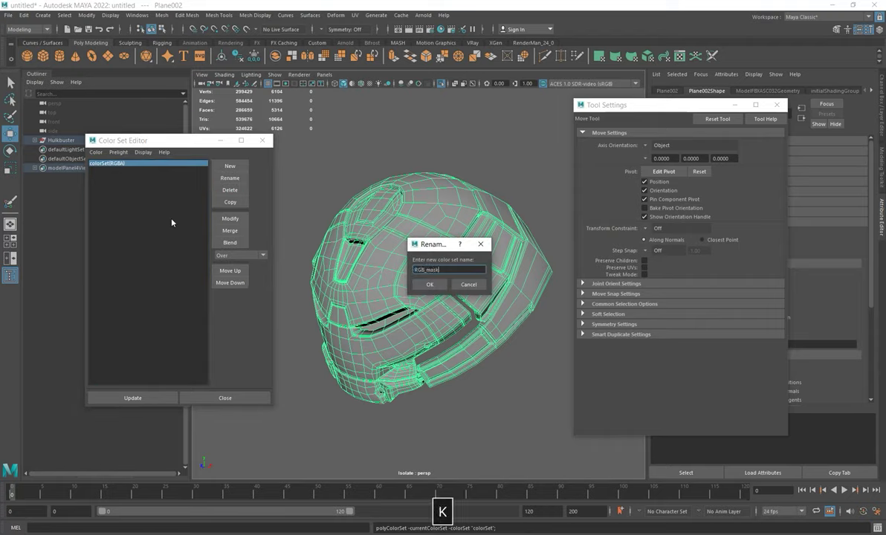
pyautogui.click(428, 283)
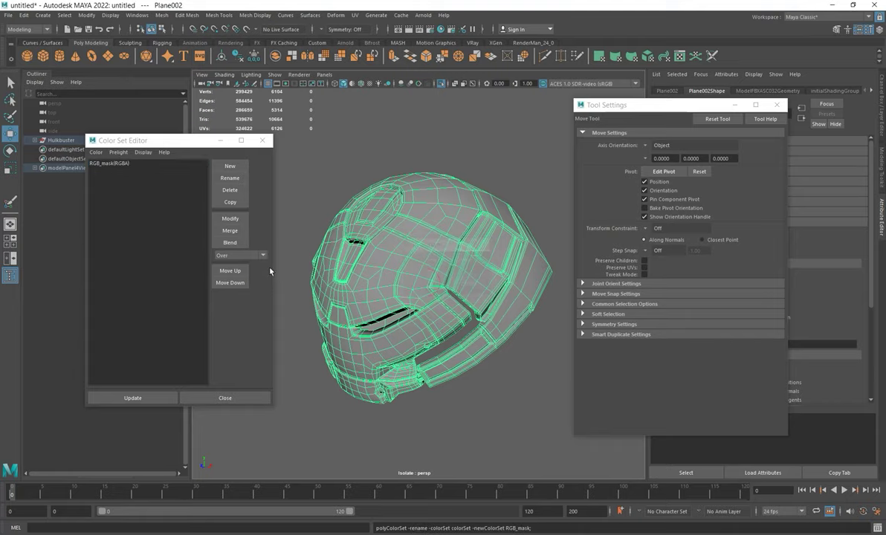
pyautogui.click(106, 165)
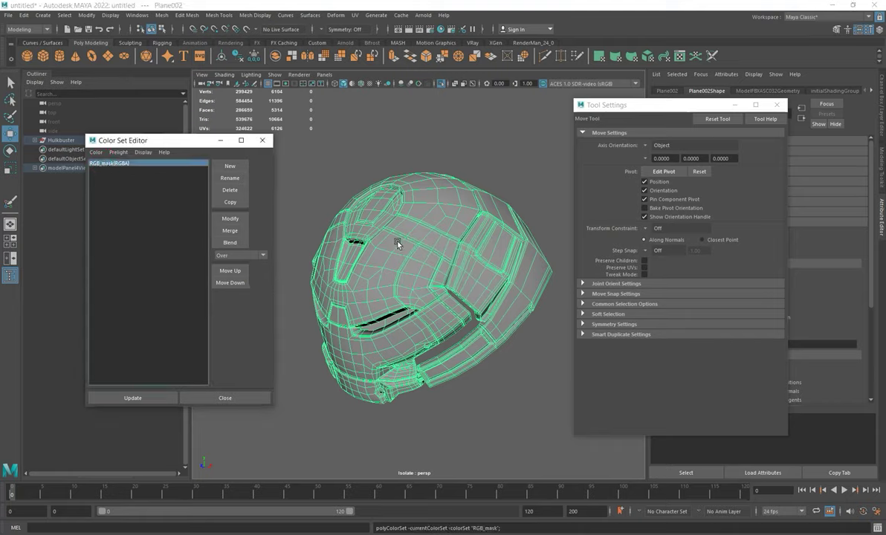
pyautogui.keyDown('alt'); pyautogui.moveTo(456, 286); pyautogui.dragTo(420, 261, button='right'); pyautogui.keyUp('alt')
pyautogui.click(107, 165)
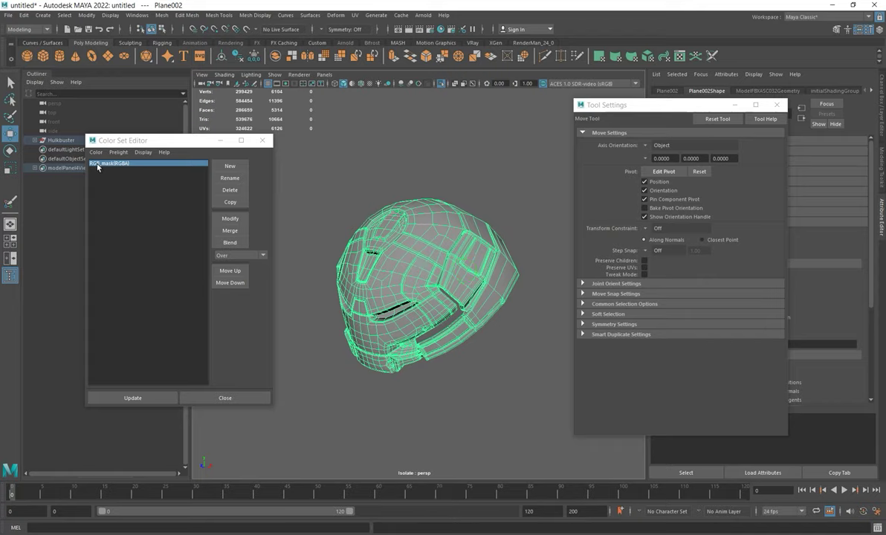
# Turn off isolation to show the full suit and select the torso armor mesh.
pyautogui.click(443, 86)
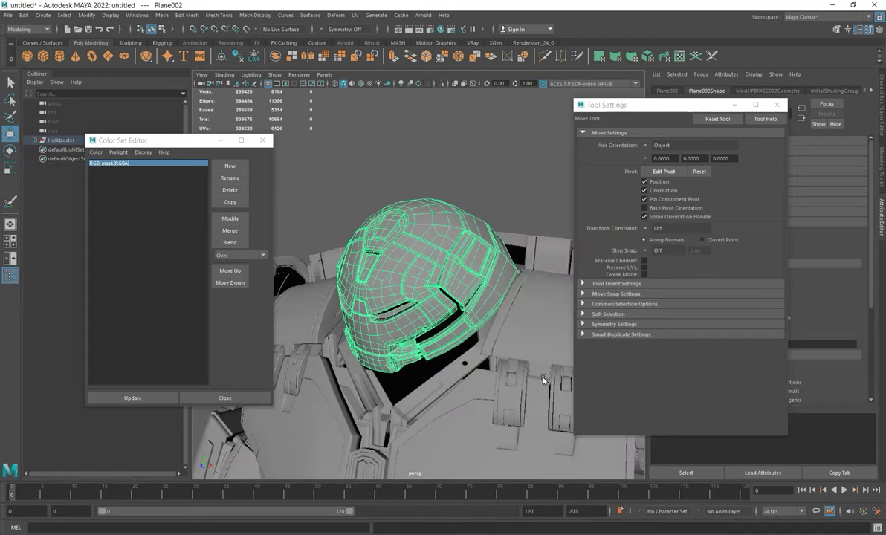
pyautogui.click(527, 327)
pyautogui.keyDown('alt'); pyautogui.moveTo(427, 335); pyautogui.dragTo(435, 301); pyautogui.keyUp('alt')
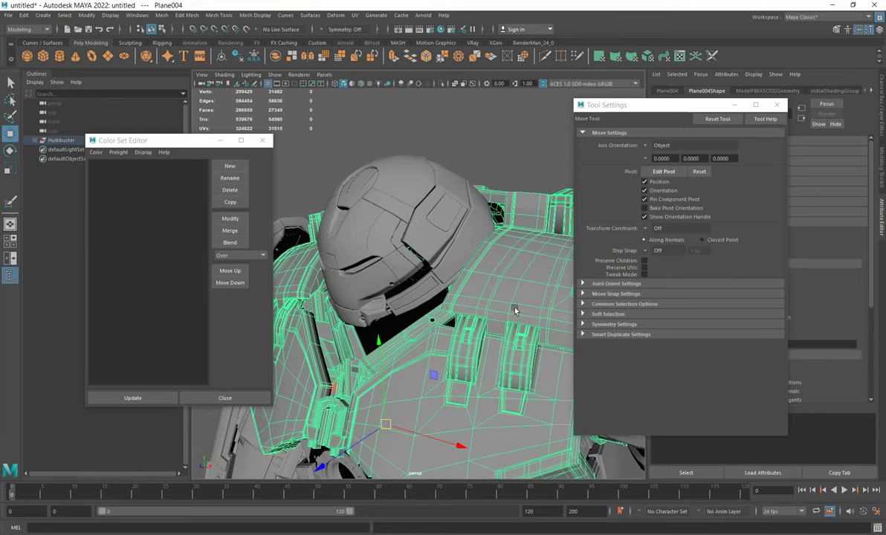
pyautogui.keyDown('alt'); pyautogui.moveTo(439, 313); pyautogui.dragTo(493, 327); pyautogui.keyUp('alt')
# Create an empty RGBA color set on the torso armor mesh and rename it as RGB_mask.
pyautogui.click(230, 166)
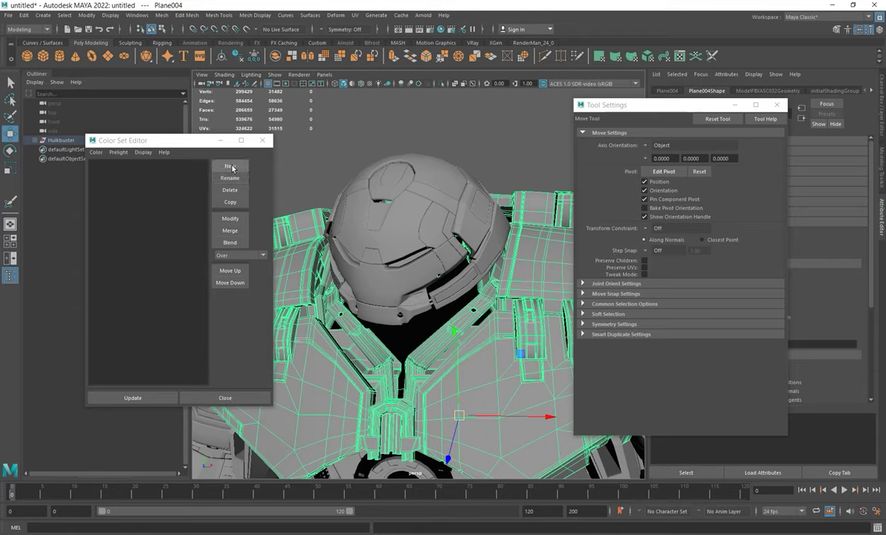
pyautogui.click(386, 273)
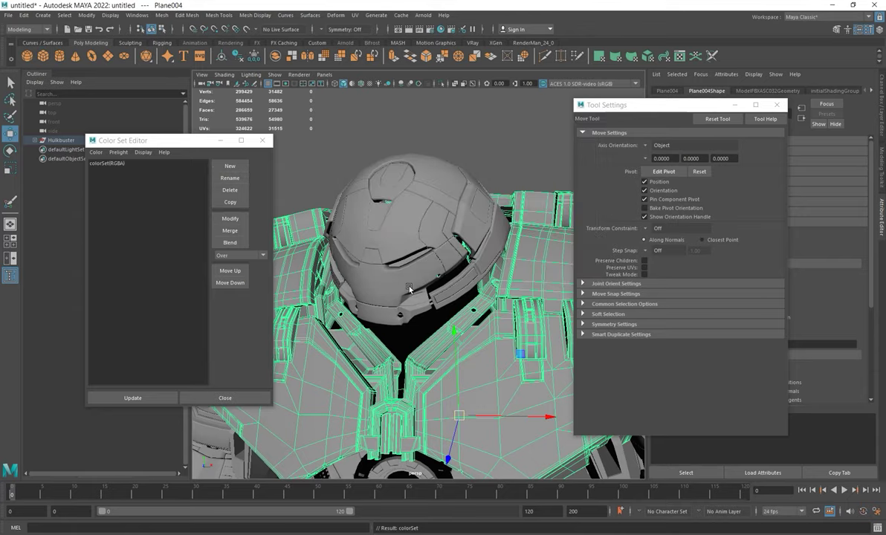
pyautogui.click(107, 164)
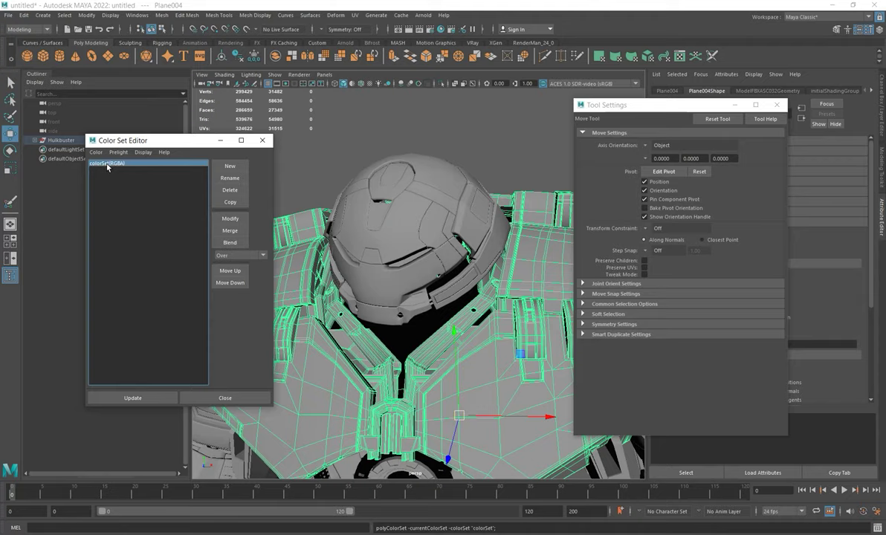
pyautogui.doubleClick(107, 163)
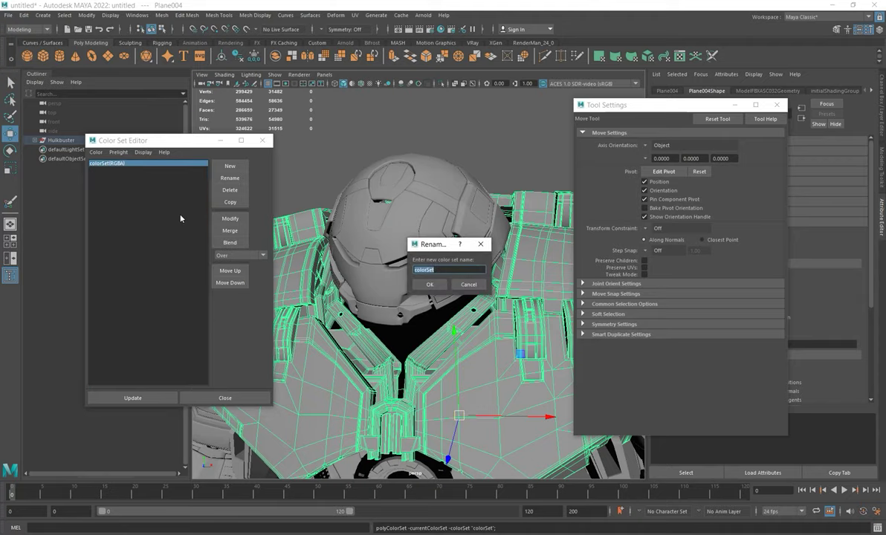
pyautogui.write('RGB_')
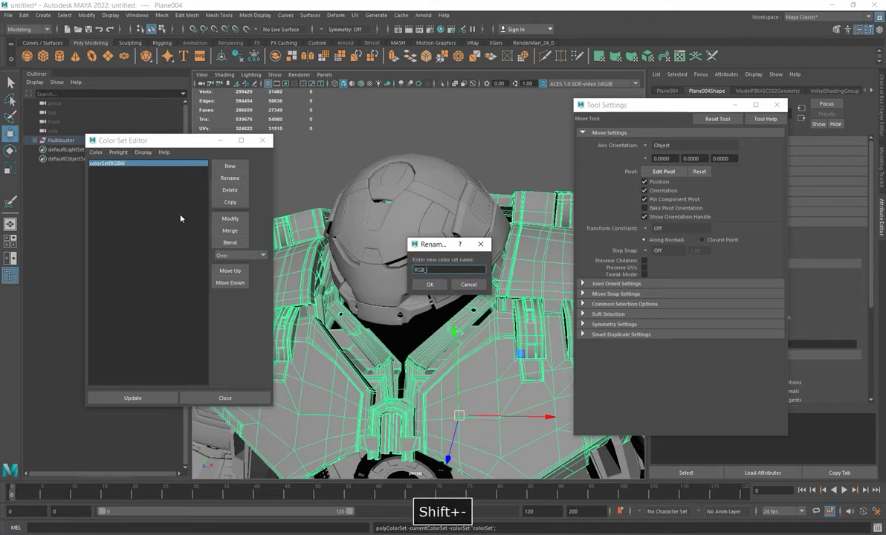
pyautogui.write('mask')
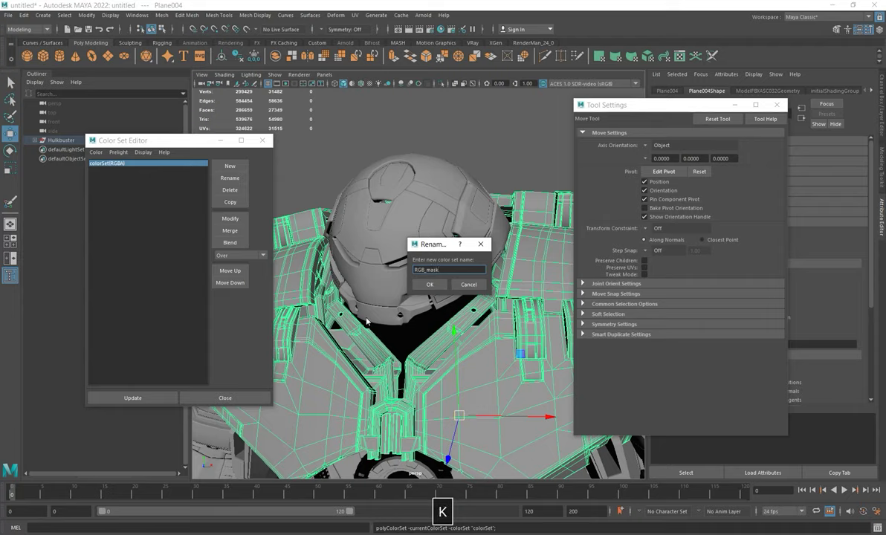
pyautogui.click(430, 284)
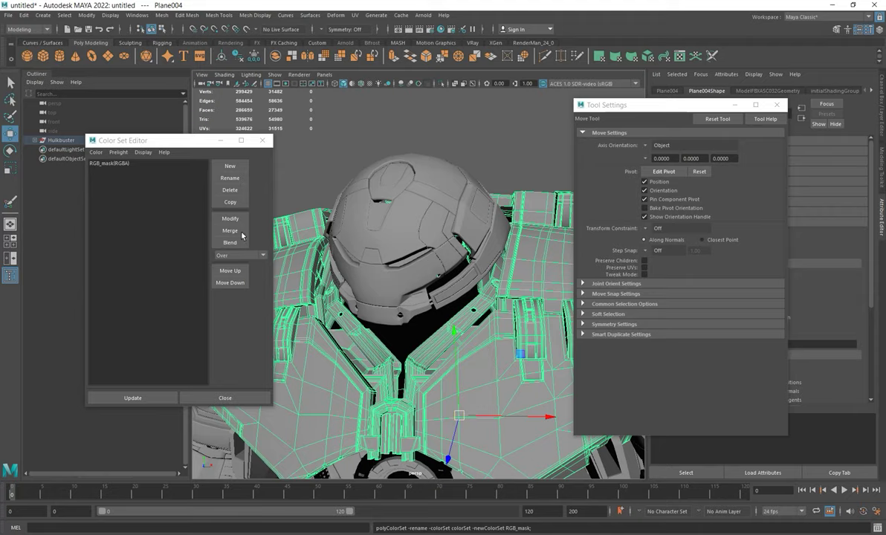
# Delete the RGB_mask color set from the torso armor mesh.
pyautogui.click(117, 164)
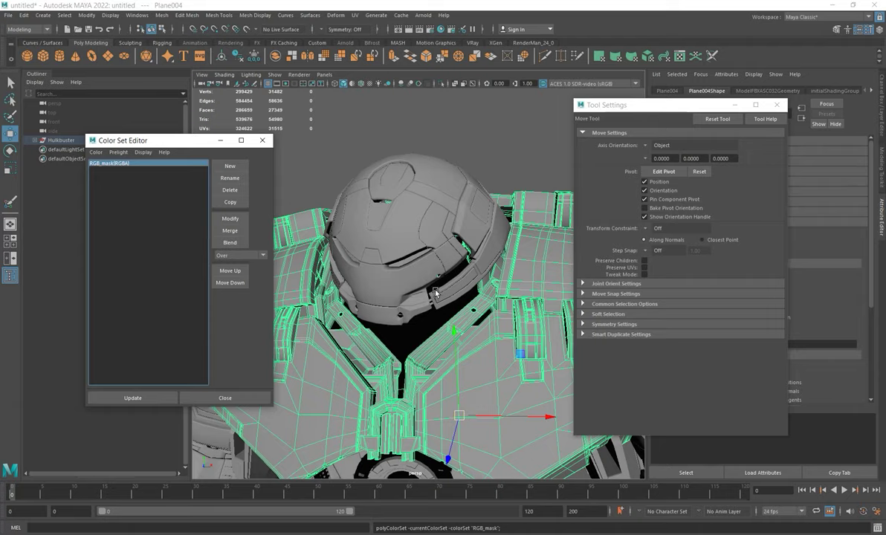
pyautogui.click(229, 190)
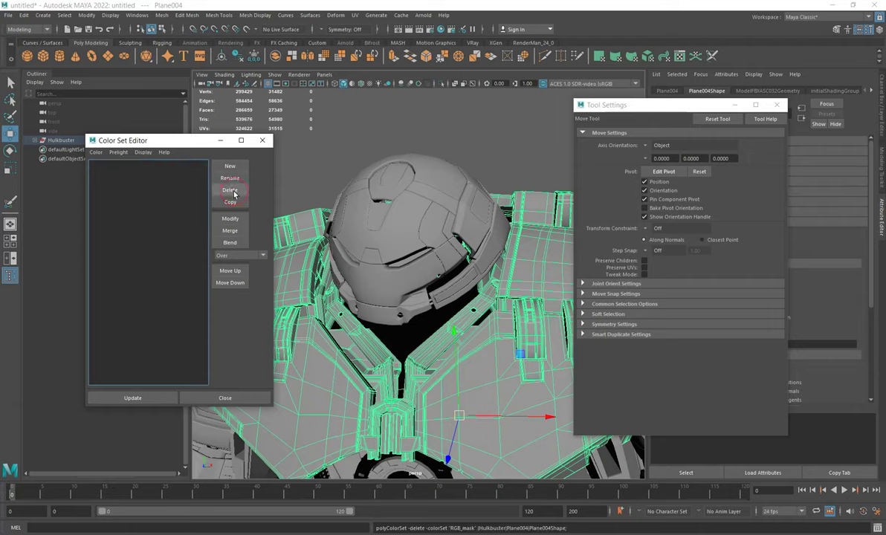
# Select the helmet mesh, open its color sets for editing and make RGB_mask the current set.
pyautogui.click(262, 141)
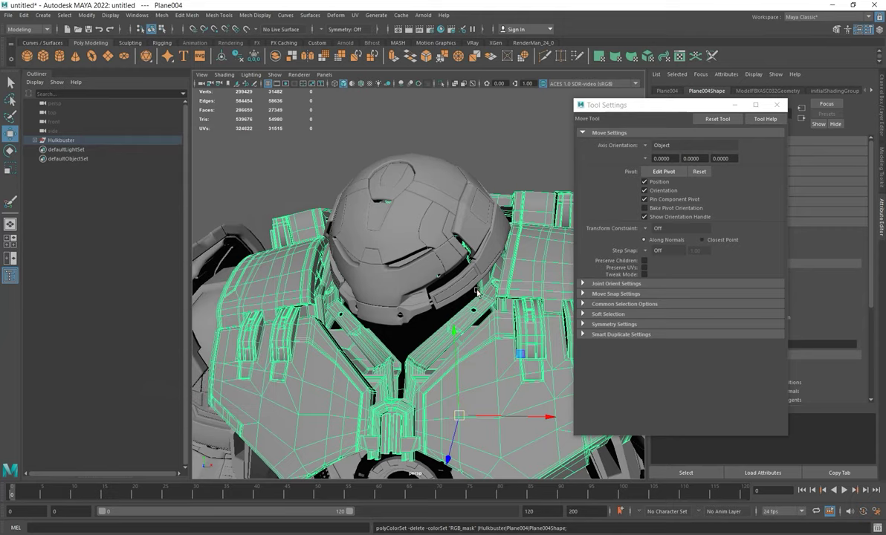
pyautogui.click(445, 271)
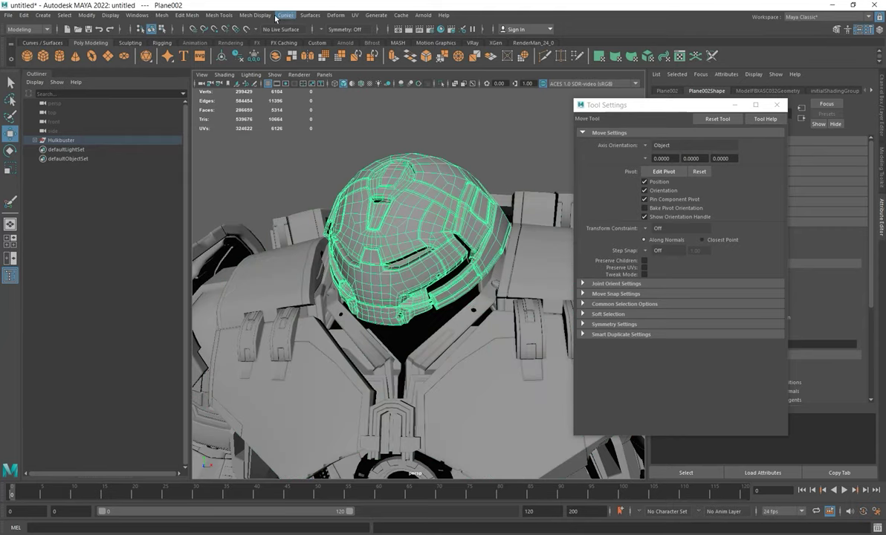
pyautogui.click(254, 15)
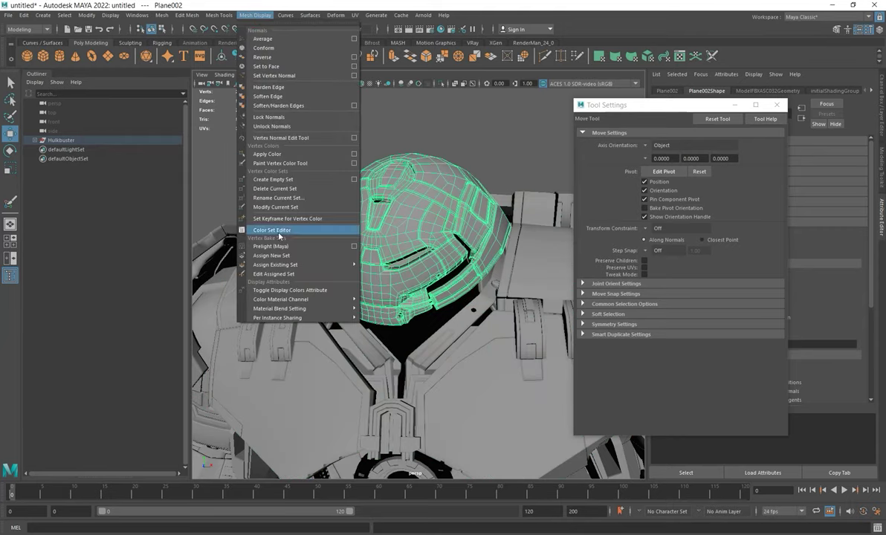
pyautogui.click(281, 231)
pyautogui.click(114, 164)
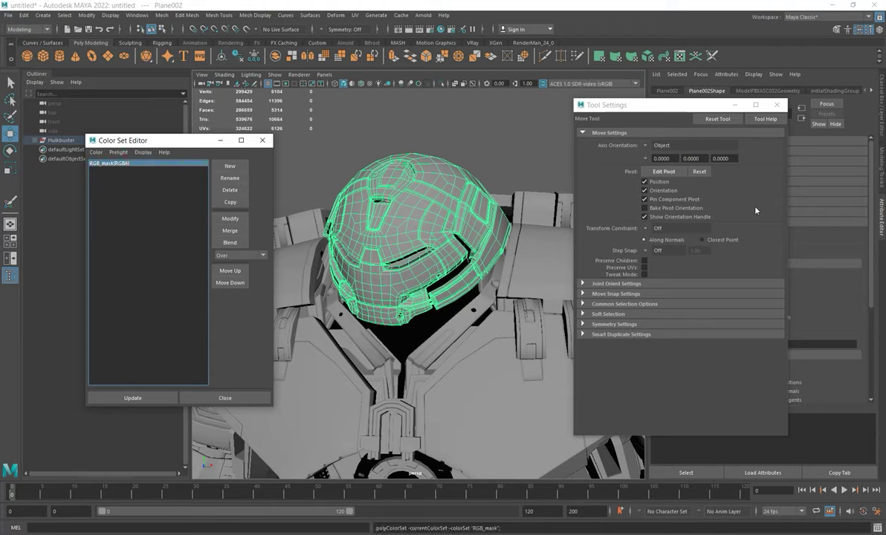
# Activate the Paint Vertex Color Tool on the helmet mesh.
pyautogui.click(254, 15)
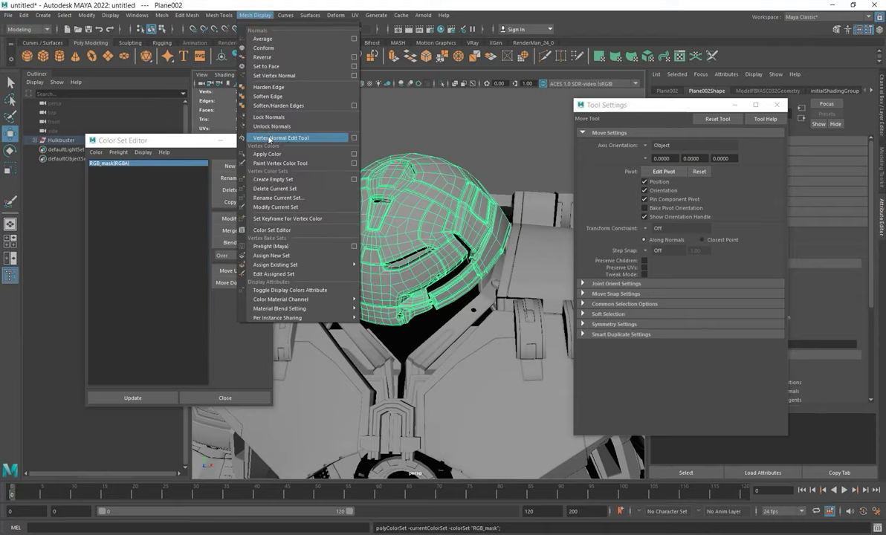
pyautogui.click(255, 15)
pyautogui.click(254, 15)
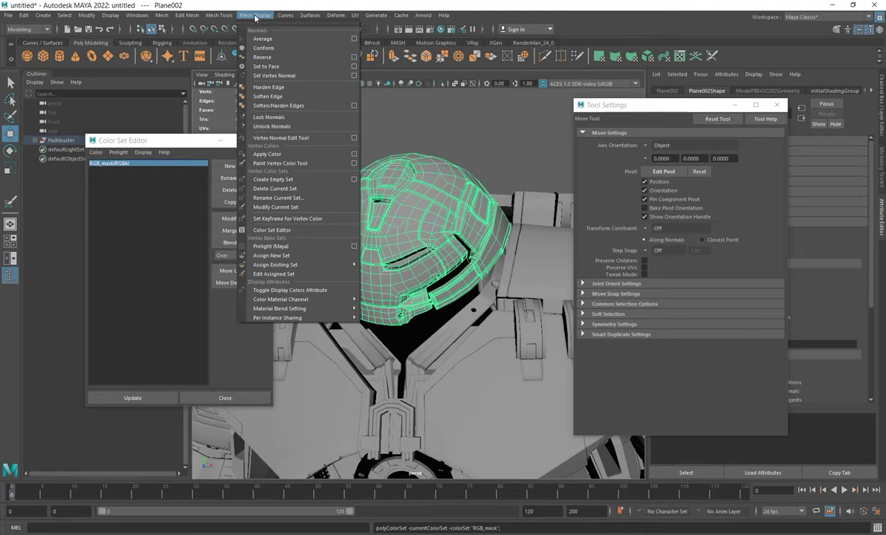
pyautogui.click(283, 164)
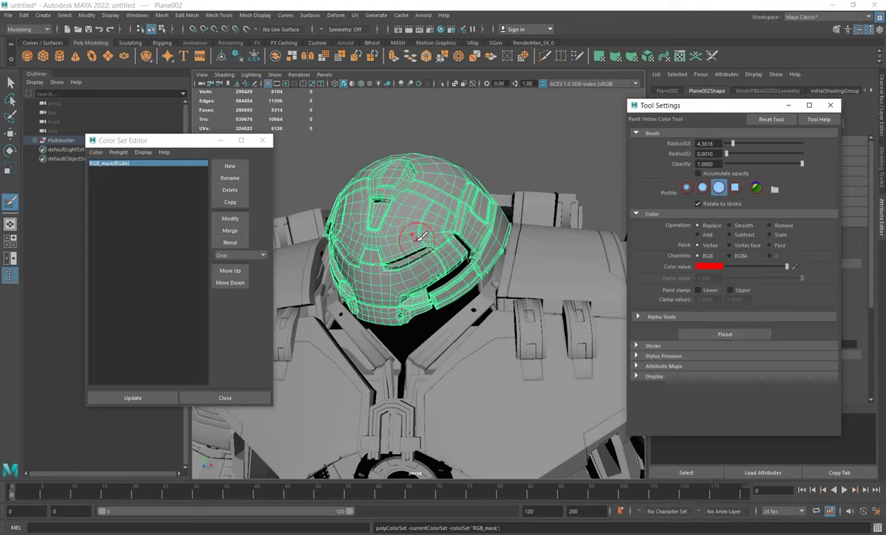
pyautogui.moveTo(431, 243)
pyautogui.keyDown('alt'); pyautogui.mouseDown()
pyautogui.moveTo(444, 252)
pyautogui.moveTo(425, 232)
pyautogui.mouseUp(); pyautogui.keyUp('alt')
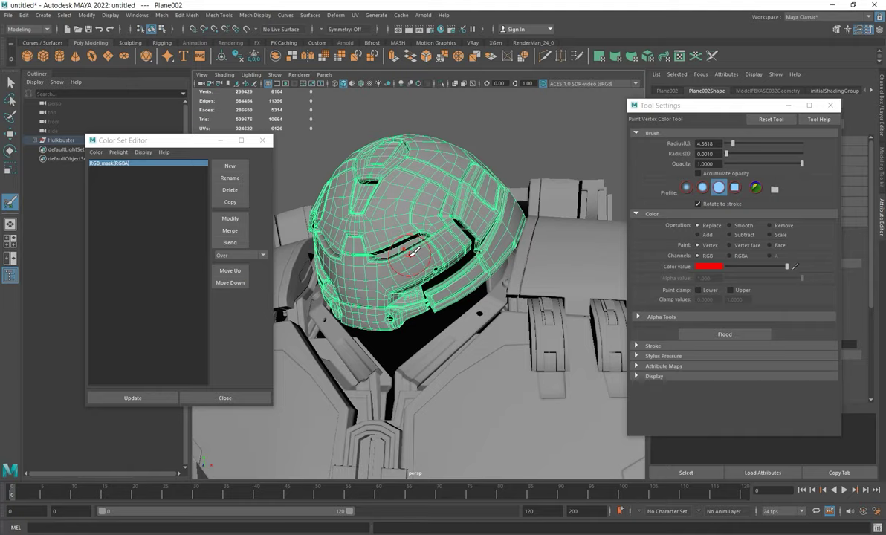
# Switch to the Mark_44.png reference in Photos and shrink its window so it can be viewed beside the helmet in Maya.
pyautogui.hotkey('alt', 'Tab')
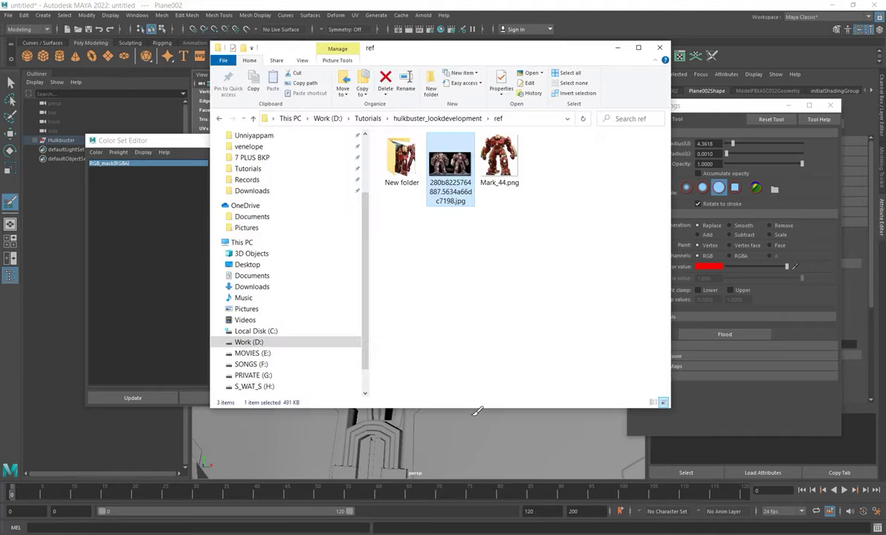
pyautogui.hotkey('alt', 'Tab')
pyautogui.scroll(-1, 476, 202)
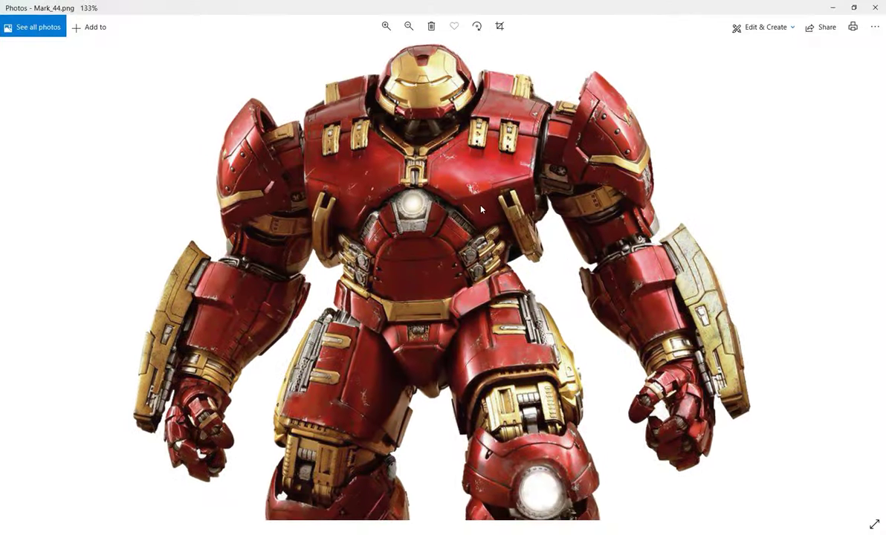
pyautogui.scroll(4, 436, 83)
pyautogui.moveTo(435, 84); pyautogui.dragTo(428, 122)
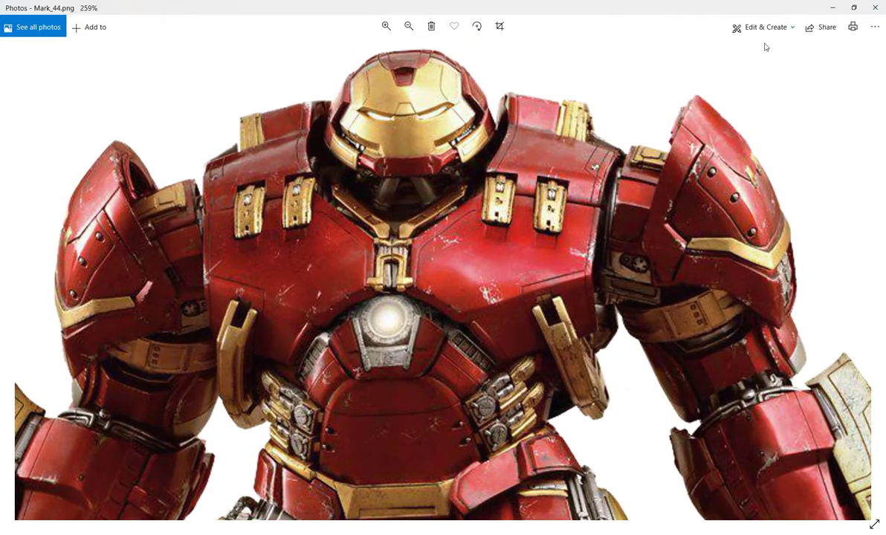
pyautogui.moveTo(720, 5); pyautogui.dragTo(146, 106)
pyautogui.click(617, 47)
pyautogui.scroll(5, 108, 158)
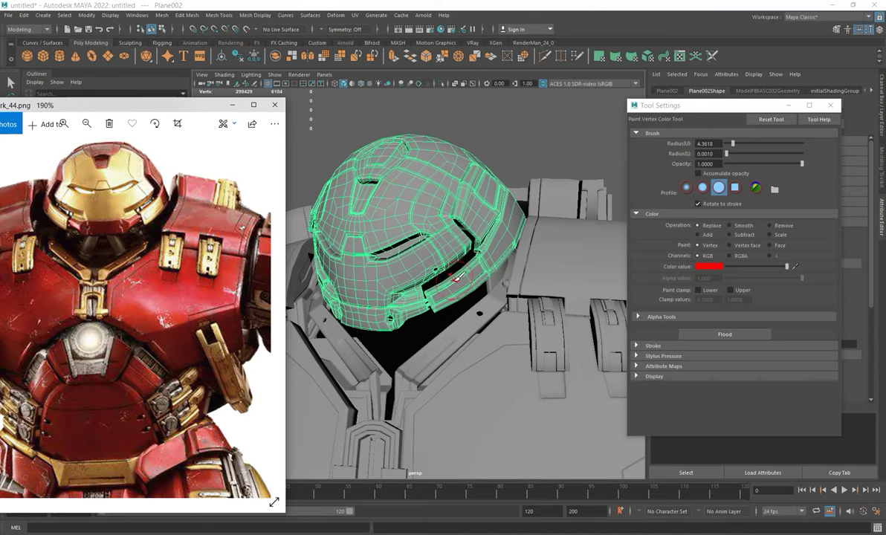
# Paint red vertex color freehand over the front and one side of the helmet.
pyautogui.moveTo(416, 213)
pyautogui.keyDown('alt'); pyautogui.mouseDown()
pyautogui.moveTo(451, 209)
pyautogui.moveTo(474, 228)
pyautogui.moveTo(435, 217)
pyautogui.moveTo(450, 244)
pyautogui.mouseUp(); pyautogui.keyUp('alt')
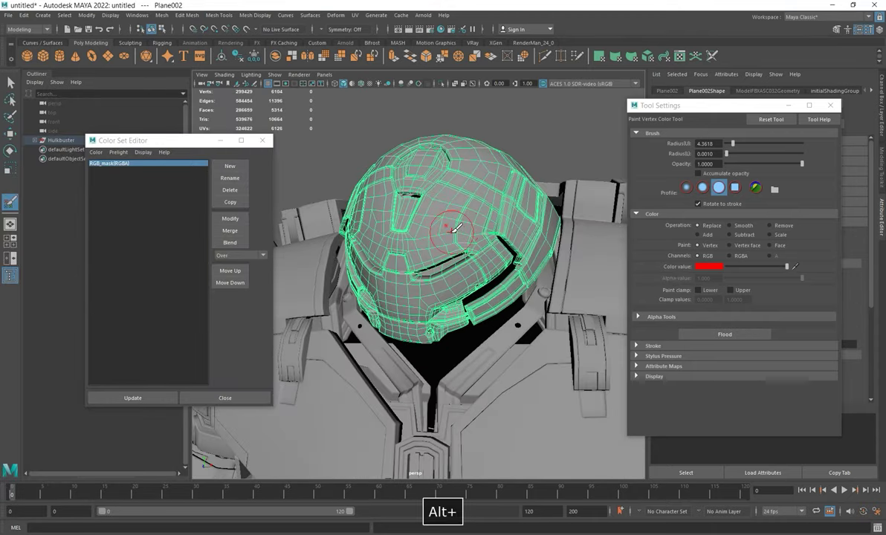
pyautogui.moveTo(445, 203)
pyautogui.mouseDown()
pyautogui.moveTo(448, 149)
pyautogui.moveTo(430, 227)
pyautogui.moveTo(373, 248)
pyautogui.moveTo(407, 286)
pyautogui.mouseUp()
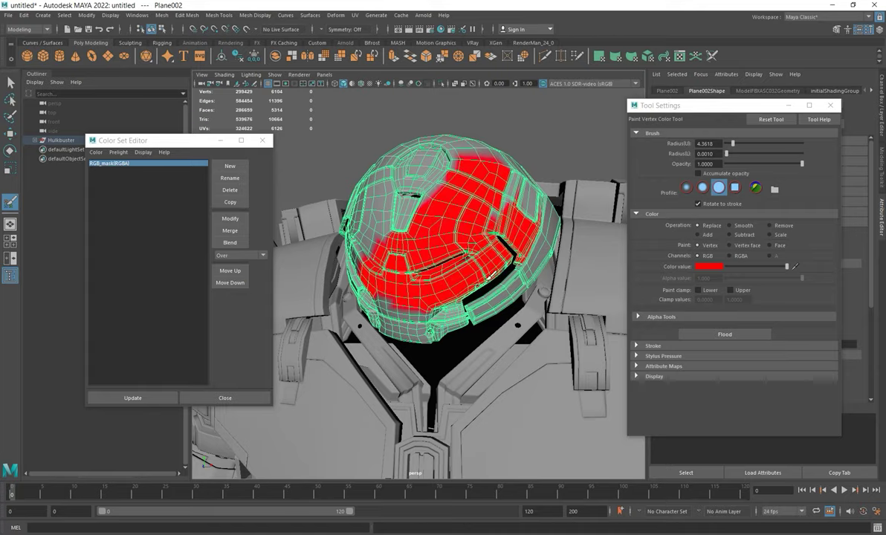
pyautogui.moveTo(488, 248)
pyautogui.keyDown('alt'); pyautogui.mouseDown()
pyautogui.moveTo(429, 272)
pyautogui.moveTo(462, 253)
pyautogui.moveTo(482, 217)
pyautogui.mouseUp(); pyautogui.keyUp('alt')
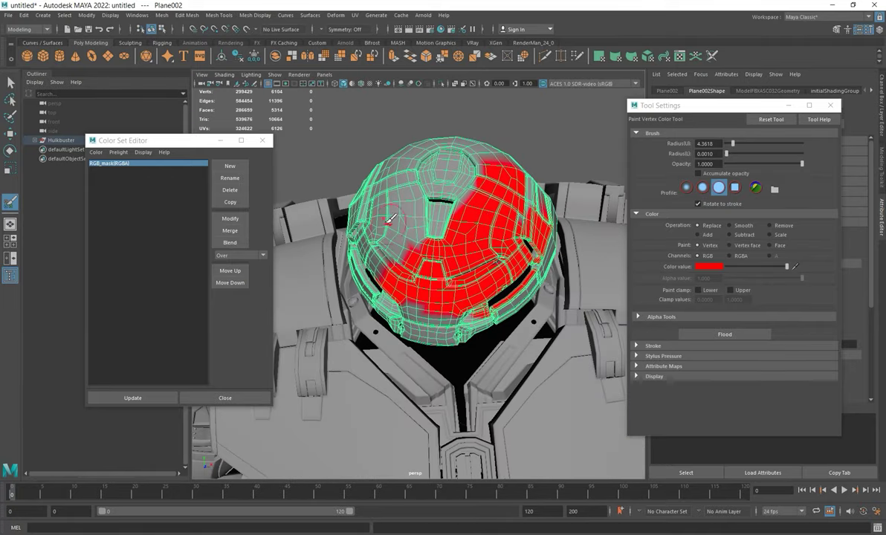
pyautogui.moveTo(453, 309)
pyautogui.keyDown('alt'); pyautogui.mouseDown()
pyautogui.moveTo(472, 256)
pyautogui.moveTo(394, 217)
pyautogui.mouseUp(); pyautogui.keyUp('alt')
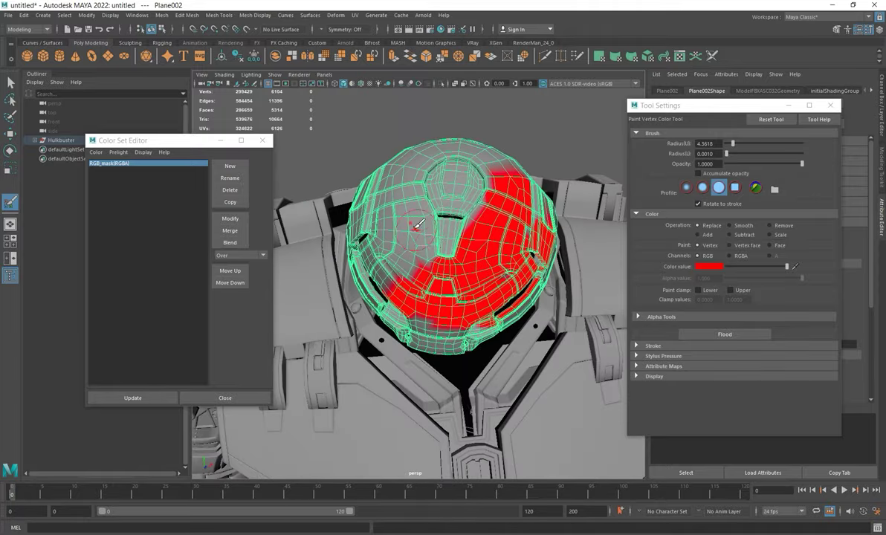
# Set the vertex paint color to black and flood the entire helmet with it.
pyautogui.click(757, 267)
pyautogui.click(725, 334)
pyautogui.keyDown('alt'); pyautogui.moveTo(440, 212); pyautogui.dragTo(485, 232); pyautogui.keyUp('alt')
pyautogui.click(713, 268)
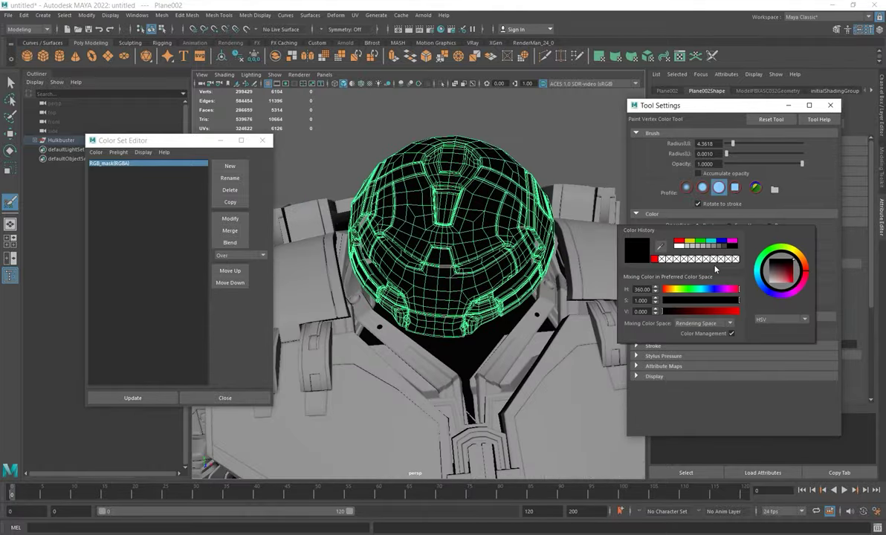
pyautogui.keyDown('alt'); pyautogui.moveTo(445, 234); pyautogui.dragTo(433, 241); pyautogui.keyUp('alt')
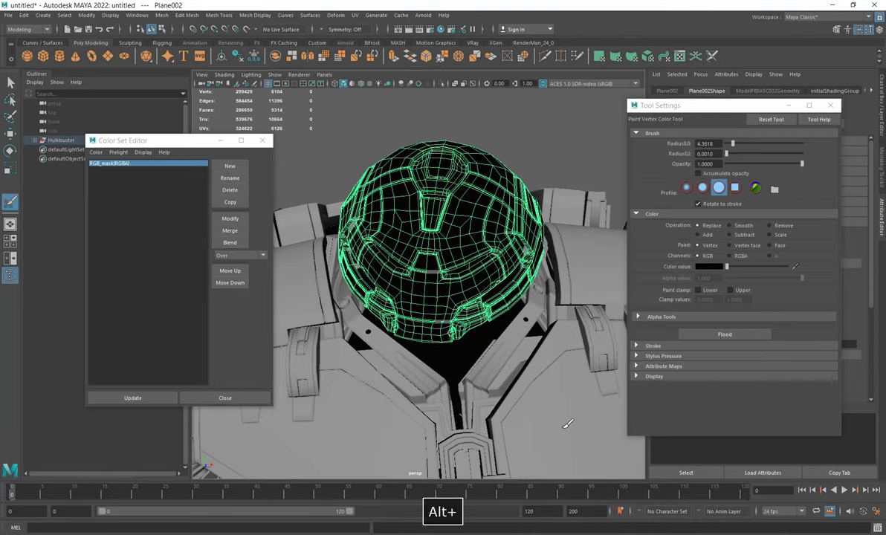
# Check the Mark_44.png reference, reactivate the Paint Vertex Color Tool and flood the entire helmet with red.
pyautogui.click(639, 534)
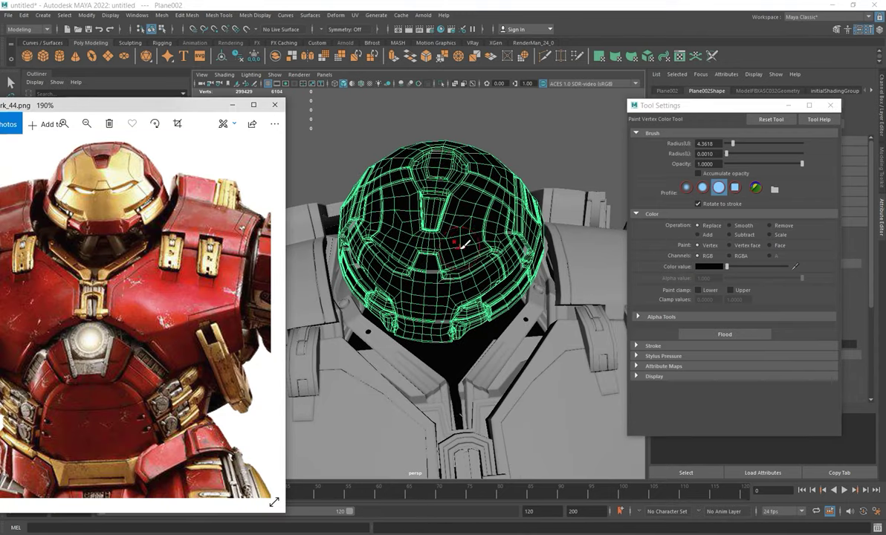
pyautogui.hotkey('alt', 'Tab')
pyautogui.keyDown('alt'); pyautogui.moveTo(357, 194); pyautogui.dragTo(407, 175); pyautogui.keyUp('alt')
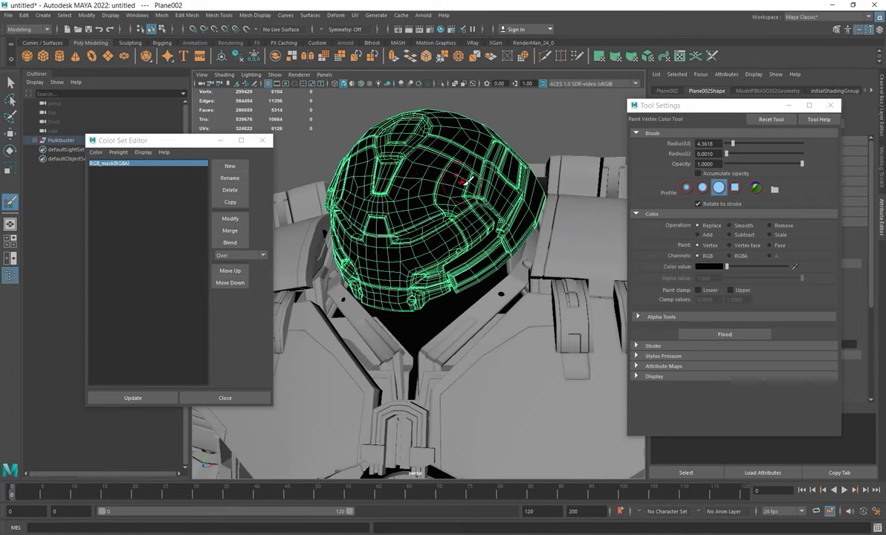
pyautogui.moveTo(419, 202)
pyautogui.keyDown('alt'); pyautogui.mouseDown()
pyautogui.moveTo(484, 220)
pyautogui.moveTo(413, 208)
pyautogui.mouseUp(); pyautogui.keyUp('alt')
pyautogui.press('q')
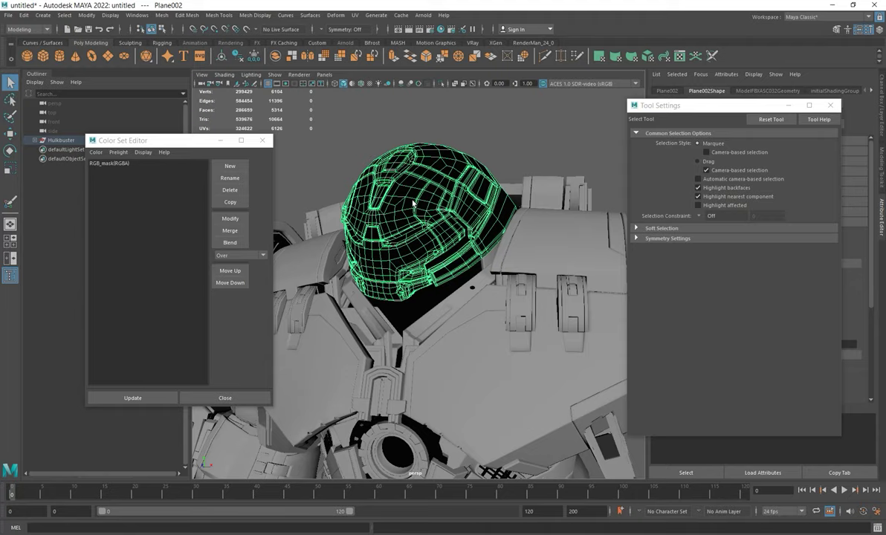
pyautogui.click(243, 17)
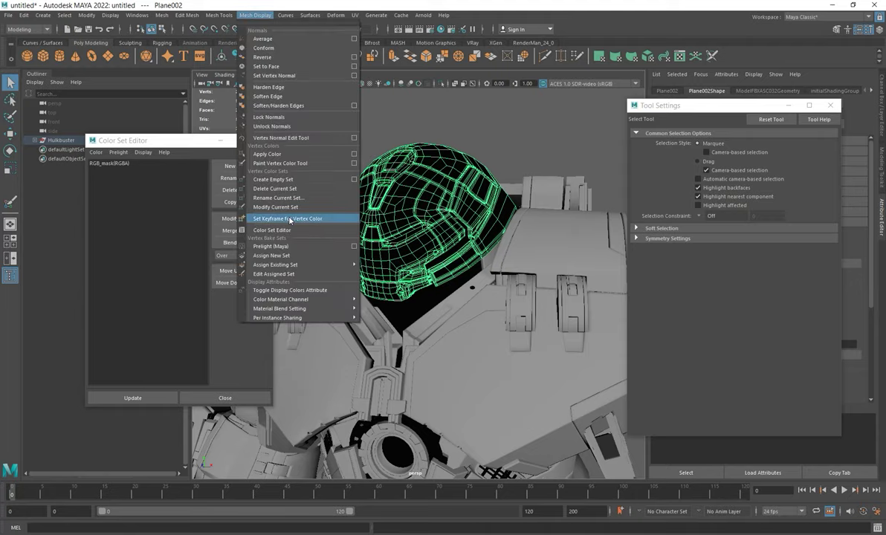
pyautogui.click(281, 162)
pyautogui.click(712, 266)
pyautogui.click(674, 245)
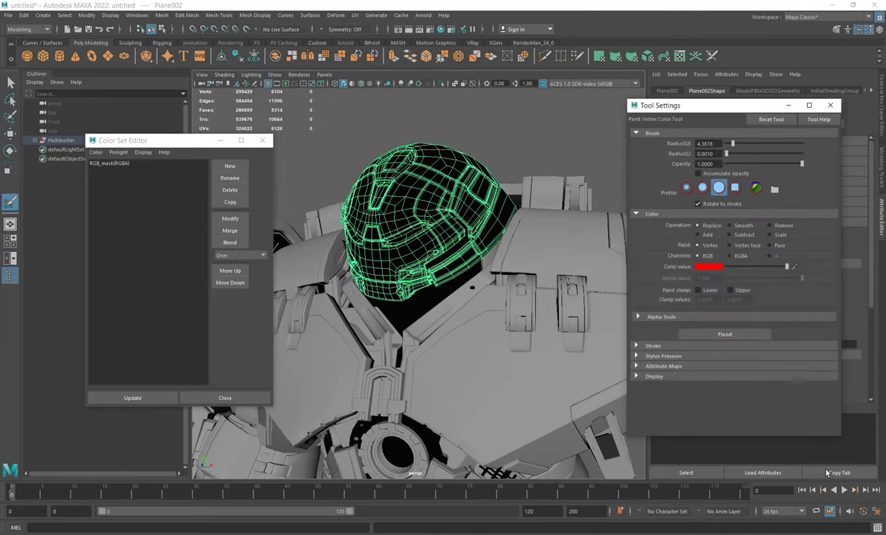
pyautogui.click(724, 334)
pyautogui.moveTo(428, 270)
pyautogui.keyDown('alt'); pyautogui.mouseDown()
pyautogui.moveTo(446, 327)
pyautogui.moveTo(546, 297)
pyautogui.moveTo(402, 273)
pyautogui.moveTo(431, 257)
pyautogui.moveTo(421, 215)
pyautogui.moveTo(461, 268)
pyautogui.mouseUp(); pyautogui.keyUp('alt')
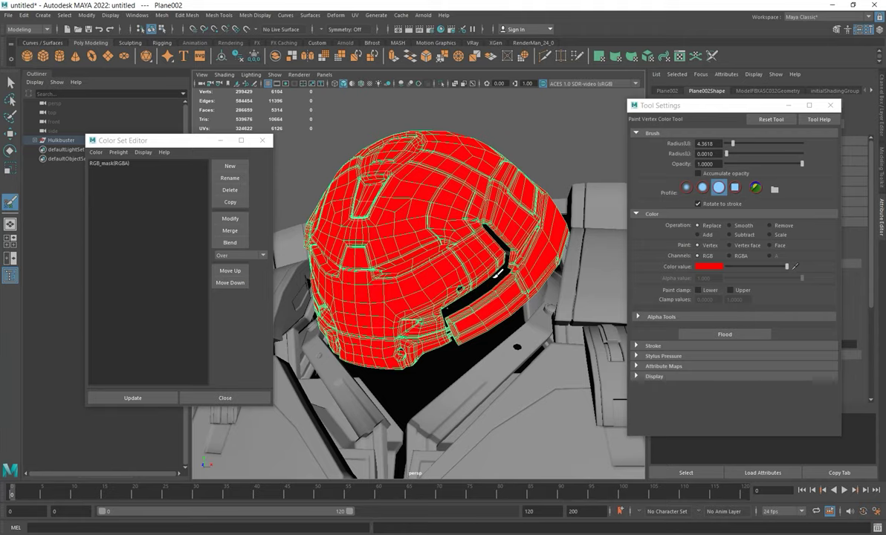
pyautogui.keyDown('alt'); pyautogui.moveTo(461, 253); pyautogui.dragTo(452, 236); pyautogui.keyUp('alt')
# Switch the helmet to face selection and select the connected faceplate shells that match the gold areas in Mark_44.png.
pyautogui.press('w')
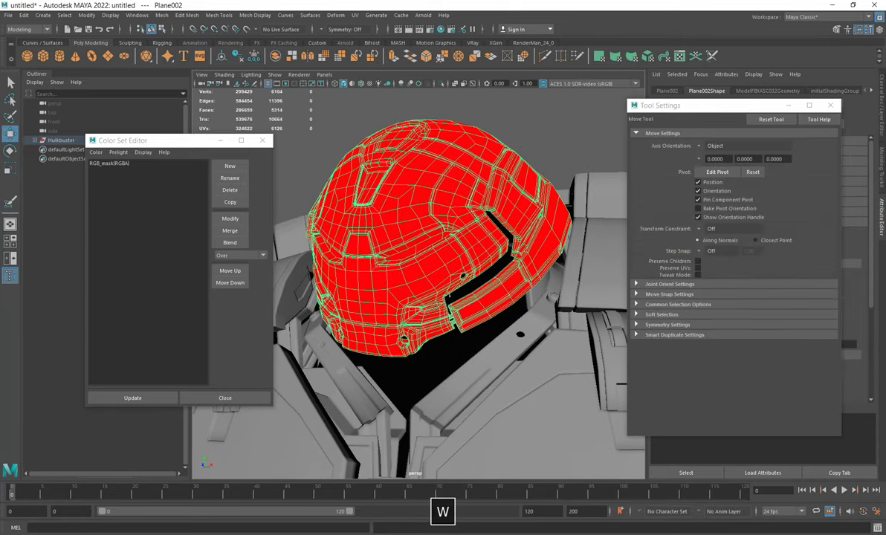
pyautogui.keyDown('alt'); pyautogui.moveTo(427, 221); pyautogui.dragTo(461, 246); pyautogui.keyUp('alt')
pyautogui.hotkey('alt', 'Tab')
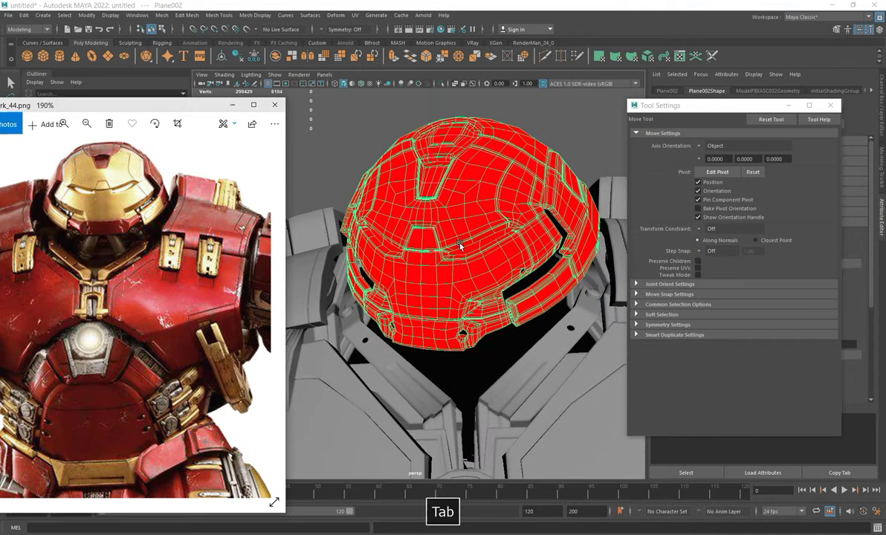
pyautogui.moveTo(475, 156); pyautogui.dragTo(476, 185, button='right')
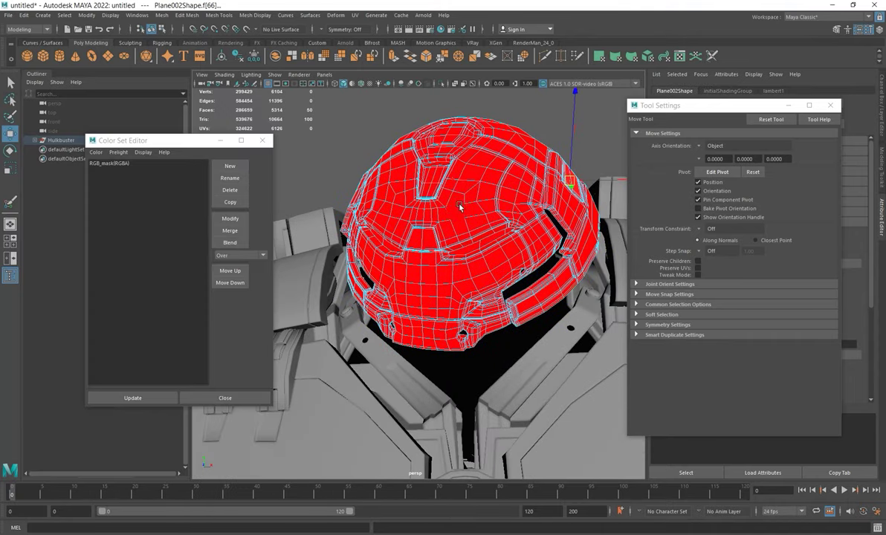
pyautogui.doubleClick(459, 210)
pyautogui.keyDown('alt'); pyautogui.moveTo(474, 225); pyautogui.dragTo(489, 235); pyautogui.keyUp('alt')
pyautogui.hotkey('alt', 'Tab')
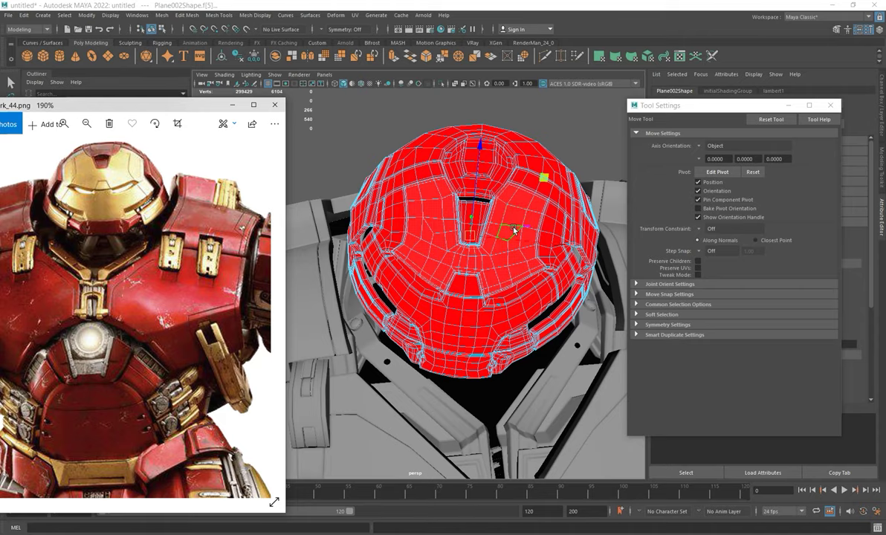
pyautogui.keyDown('shift'); pyautogui.doubleClick(512, 206); pyautogui.keyUp('shift')
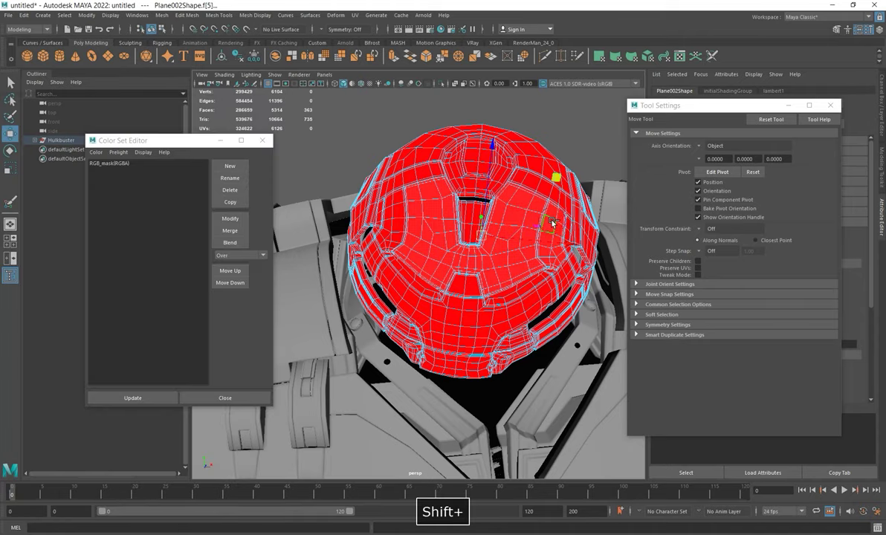
pyautogui.keyDown('shift'); pyautogui.doubleClick(534, 281); pyautogui.keyUp('shift')
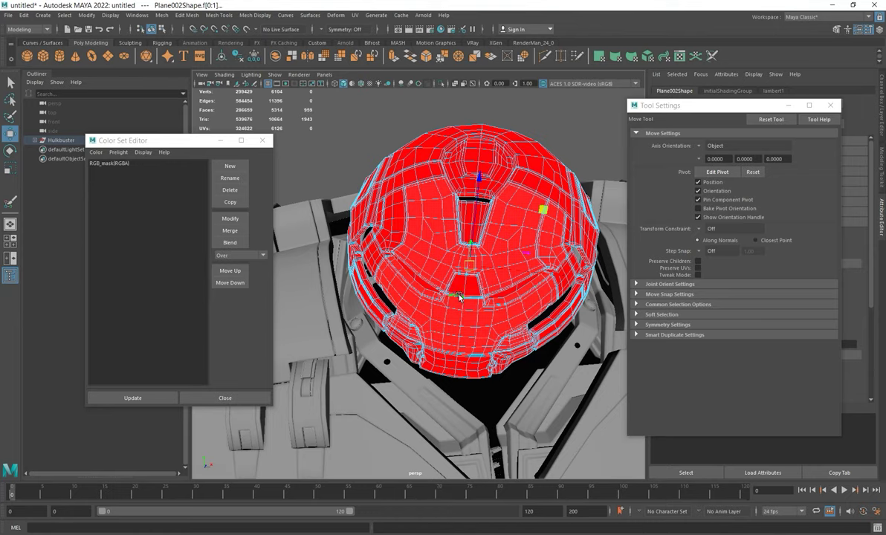
# Compare the helmet with the Mark_44.png reference and add the remaining brow and lower faceplate shells to the gold face selection.
pyautogui.hotkey('alt', 'Tab')
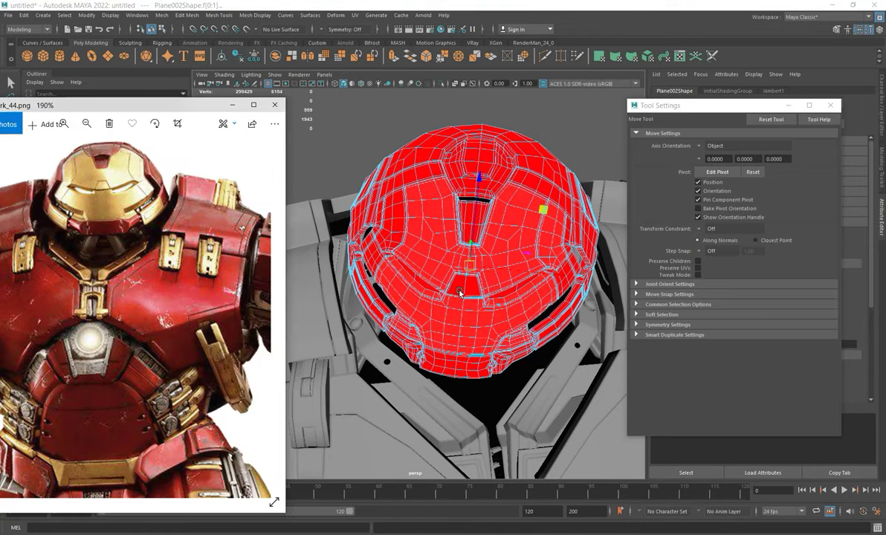
pyautogui.moveTo(483, 305)
pyautogui.keyDown('alt'); pyautogui.mouseDown()
pyautogui.moveTo(476, 277)
pyautogui.moveTo(480, 292)
pyautogui.mouseUp(); pyautogui.keyUp('alt')
pyautogui.hotkey('alt', 'Tab')
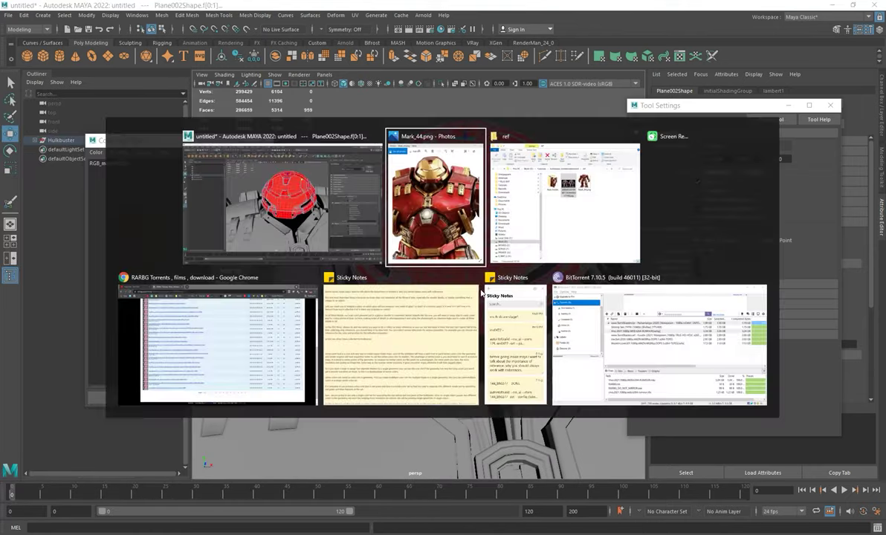
pyautogui.hotkey('alt', 'Tab')
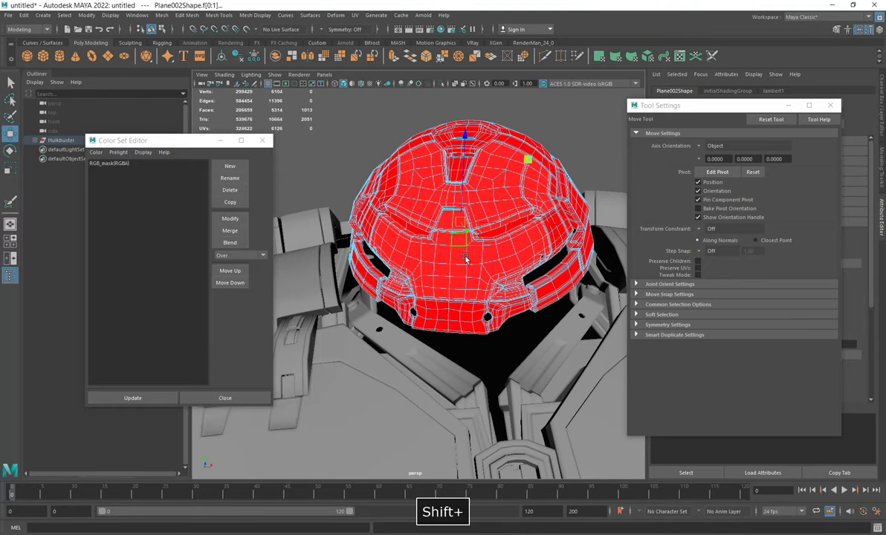
pyautogui.keyDown('shift'); pyautogui.click(466, 260); pyautogui.keyUp('shift')
pyautogui.hotkey('alt', 'Tab')
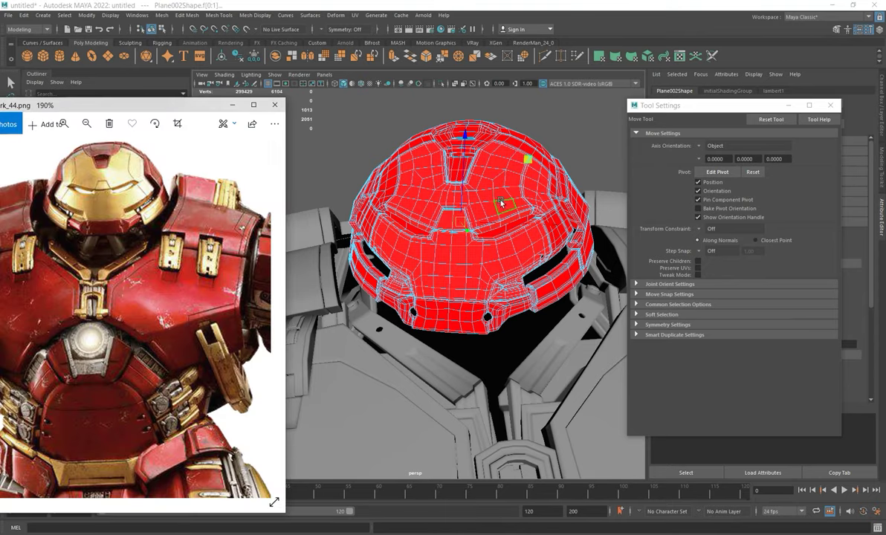
pyautogui.hotkey('alt', 'Tab')
pyautogui.moveTo(469, 243)
pyautogui.keyDown('alt'); pyautogui.mouseDown()
pyautogui.moveTo(518, 242)
pyautogui.moveTo(458, 237)
pyautogui.moveTo(466, 246)
pyautogui.mouseUp(); pyautogui.keyUp('alt')
pyautogui.hotkey('alt', 'Tab')
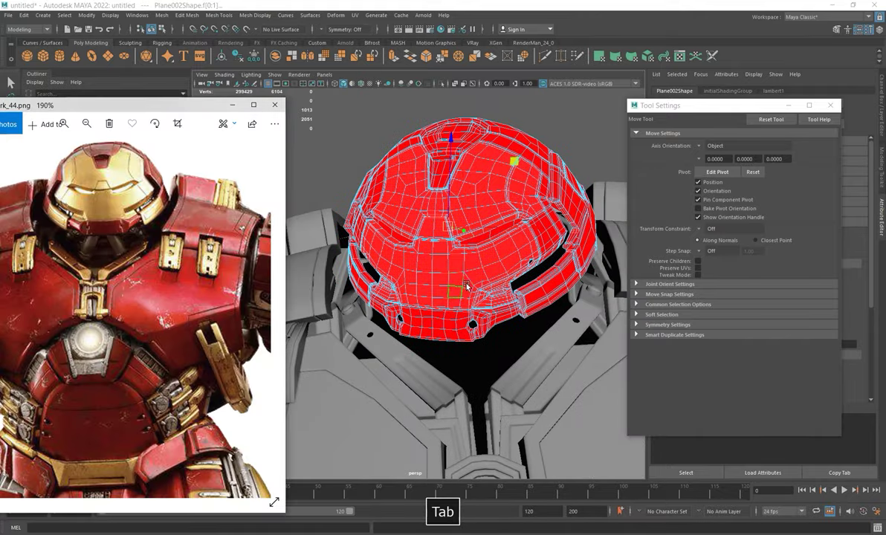
pyautogui.hotkey('alt', 'Tab')
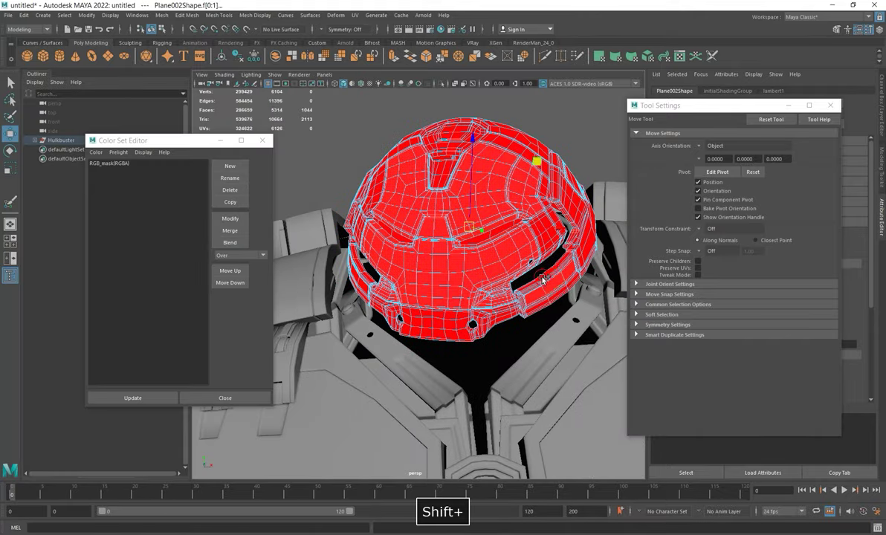
# Add the jaw guard strips on both sides to the gold face selection and check it against Mark_44.png.
pyautogui.keyDown('shift'); pyautogui.doubleClick(543, 278); pyautogui.keyUp('shift')
pyautogui.keyDown('alt'); pyautogui.moveTo(542, 281); pyautogui.dragTo(555, 306); pyautogui.keyUp('alt')
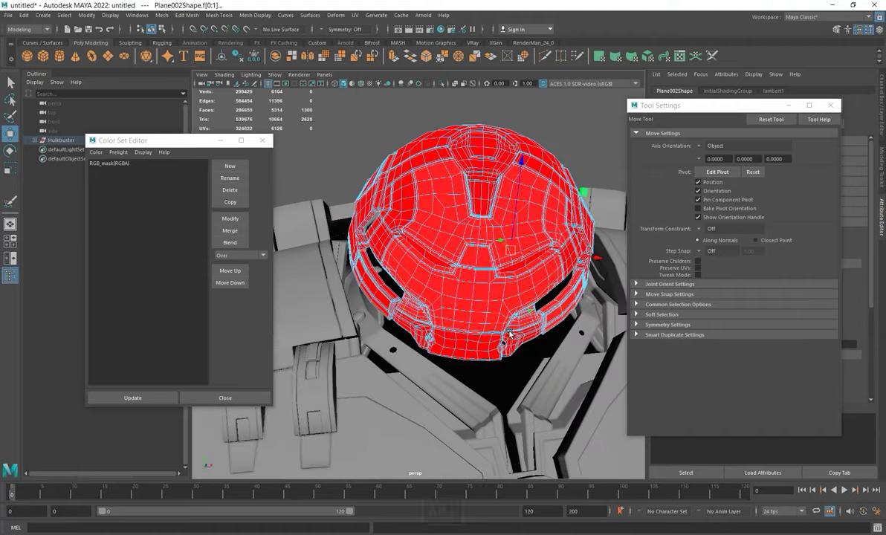
pyautogui.keyDown('shift'); pyautogui.click(373, 292); pyautogui.keyUp('shift')
pyautogui.keyDown('shift'); pyautogui.click(379, 283); pyautogui.keyUp('shift')
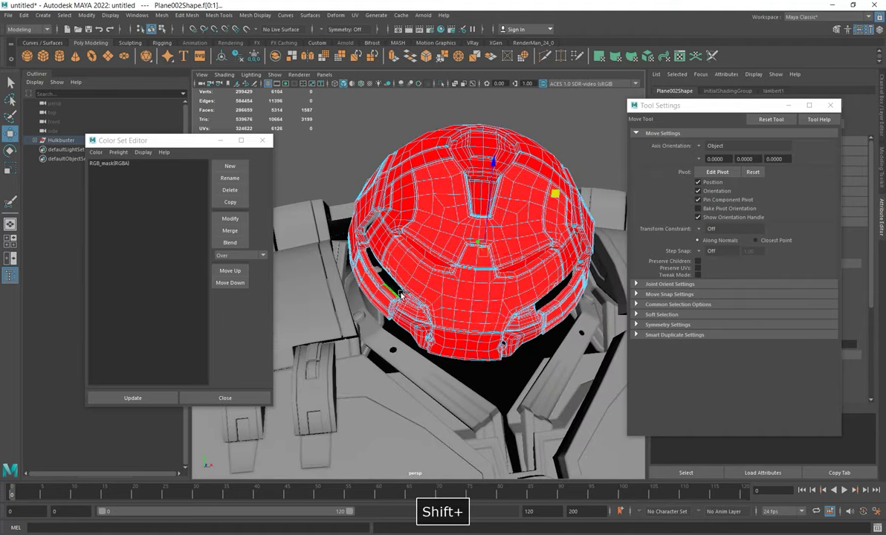
pyautogui.keyDown('alt'); pyautogui.moveTo(378, 282); pyautogui.dragTo(464, 311); pyautogui.keyUp('alt')
pyautogui.hotkey('alt', 'Tab')
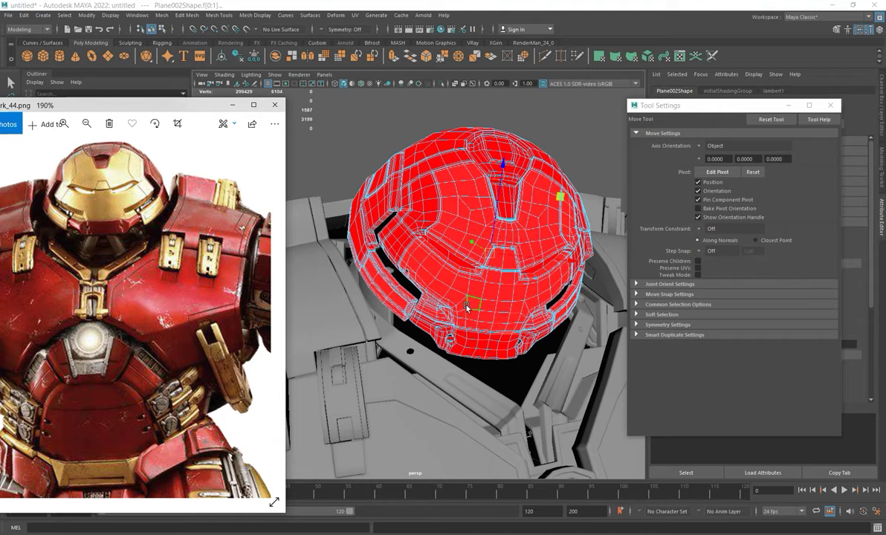
pyautogui.moveTo(494, 316)
pyautogui.keyDown('alt'); pyautogui.mouseDown()
pyautogui.moveTo(409, 301)
pyautogui.moveTo(484, 312)
pyautogui.mouseUp(); pyautogui.keyUp('alt')
pyautogui.hotkey('alt', 'Tab')
pyautogui.keyDown('alt'); pyautogui.click(483, 264); pyautogui.keyUp('alt')
pyautogui.keyDown('alt'); pyautogui.moveTo(483, 263); pyautogui.dragTo(428, 246); pyautogui.keyUp('alt')
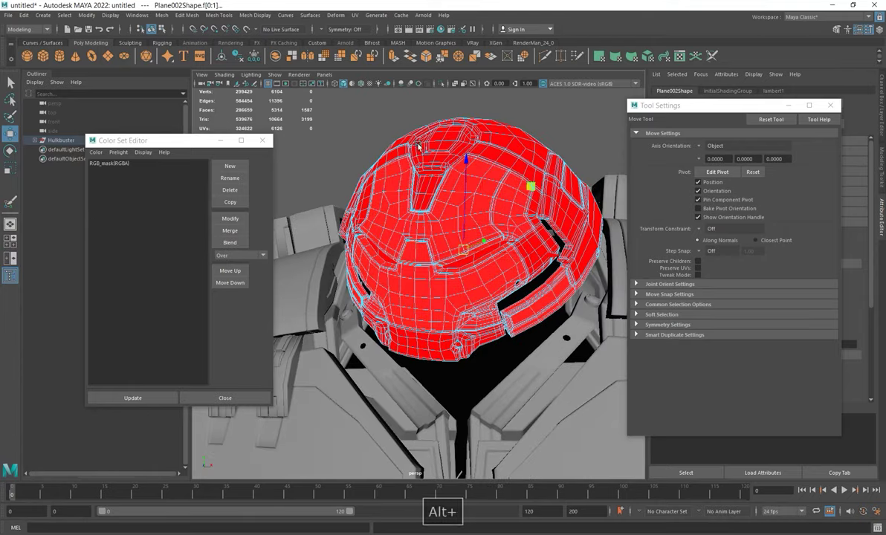
# Isolate the selected gold shells, reselect all their faces and restore the full model view.
pyautogui.click(441, 83)
pyautogui.rightClick(396, 199)
pyautogui.keyDown('alt'); pyautogui.moveTo(395, 199); pyautogui.dragTo(516, 263); pyautogui.keyUp('alt')
pyautogui.keyDown('alt'); pyautogui.moveTo(508, 135); pyautogui.dragTo(555, 336); pyautogui.keyUp('alt')
pyautogui.moveTo(523, 184); pyautogui.dragTo(520, 208, button='right')
pyautogui.moveTo(323, 121); pyautogui.dragTo(602, 378)
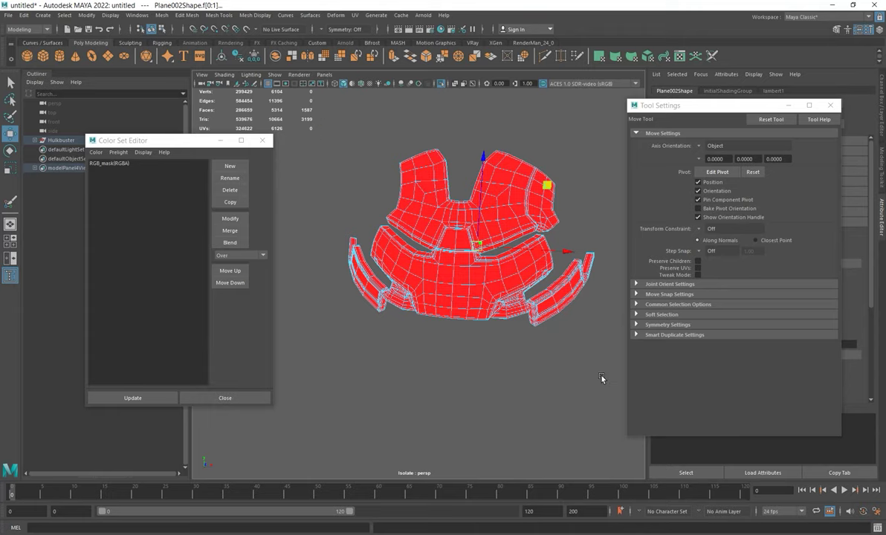
pyautogui.click(440, 84)
# Invert the face selection so that it covers the rest of the helmet outside the gold shells.
pyautogui.keyDown('alt'); pyautogui.moveTo(559, 268); pyautogui.dragTo(434, 252); pyautogui.keyUp('alt')
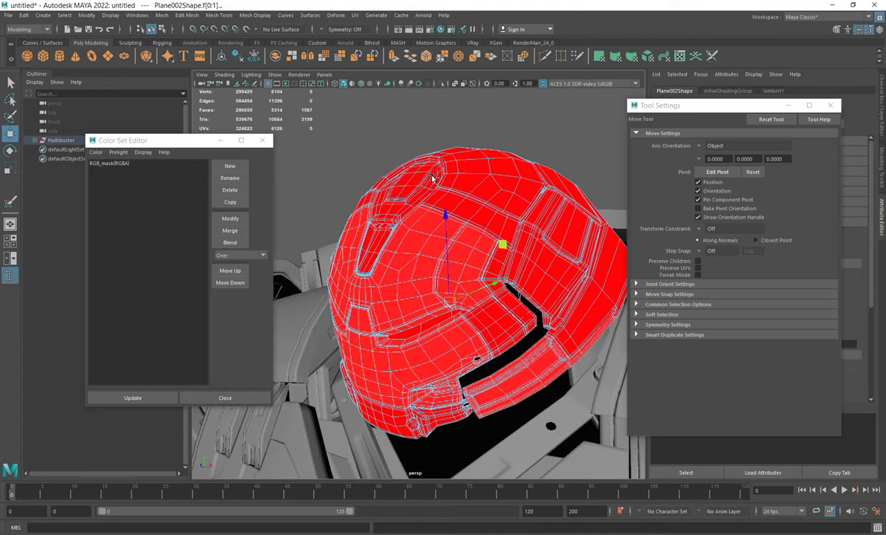
pyautogui.keyDown('alt'); pyautogui.moveTo(514, 234); pyautogui.dragTo(410, 255); pyautogui.keyUp('alt')
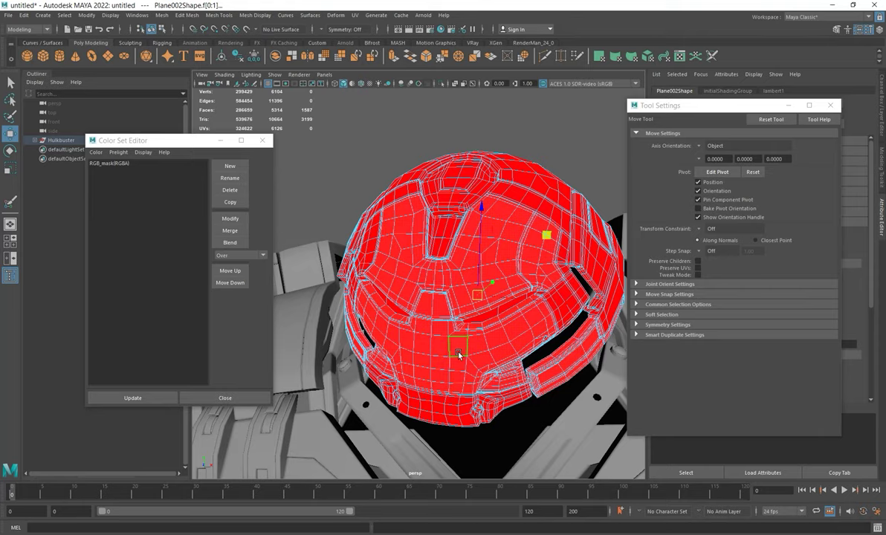
pyautogui.keyDown('alt'); pyautogui.moveTo(510, 336); pyautogui.dragTo(479, 322); pyautogui.keyUp('alt')
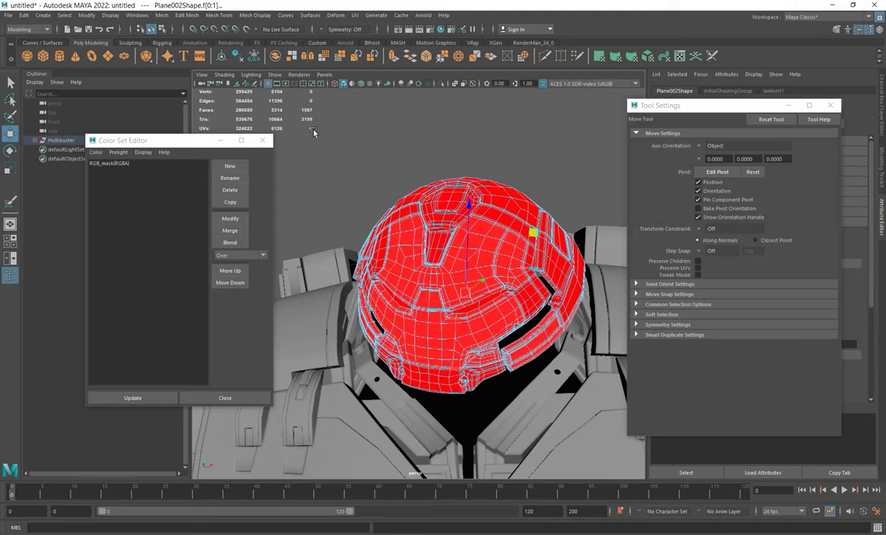
pyautogui.keyDown('shift'); pyautogui.moveTo(281, 104); pyautogui.dragTo(608, 444); pyautogui.keyUp('shift')
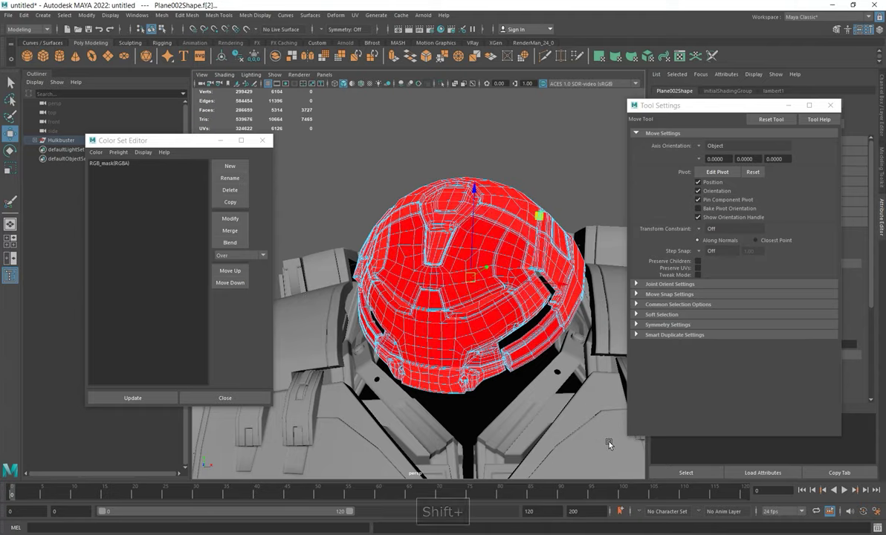
# Remove the stray faces along the eye slits on both sides of the helmet from the inverted selection.
pyautogui.keyDown('alt'); pyautogui.moveTo(485, 292); pyautogui.dragTo(520, 321); pyautogui.keyUp('alt')
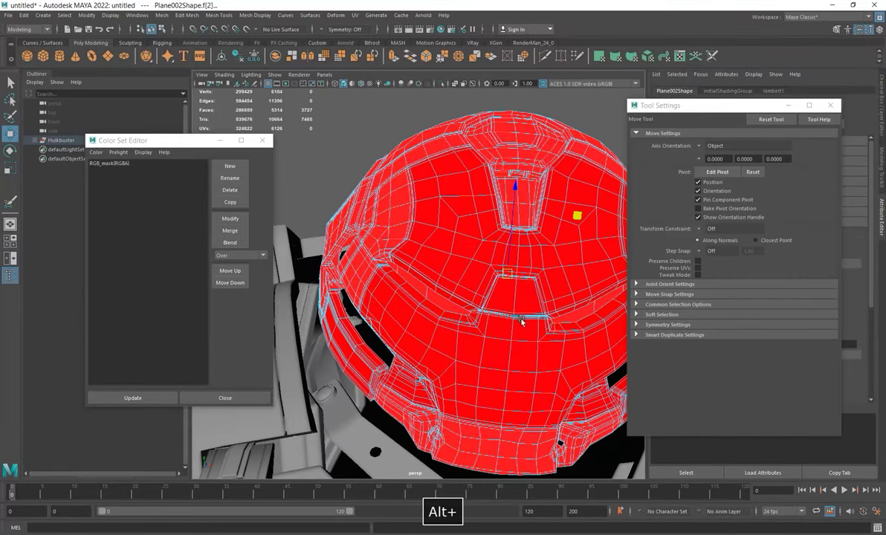
pyautogui.keyDown('shift'); pyautogui.click(443, 302); pyautogui.keyUp('shift')
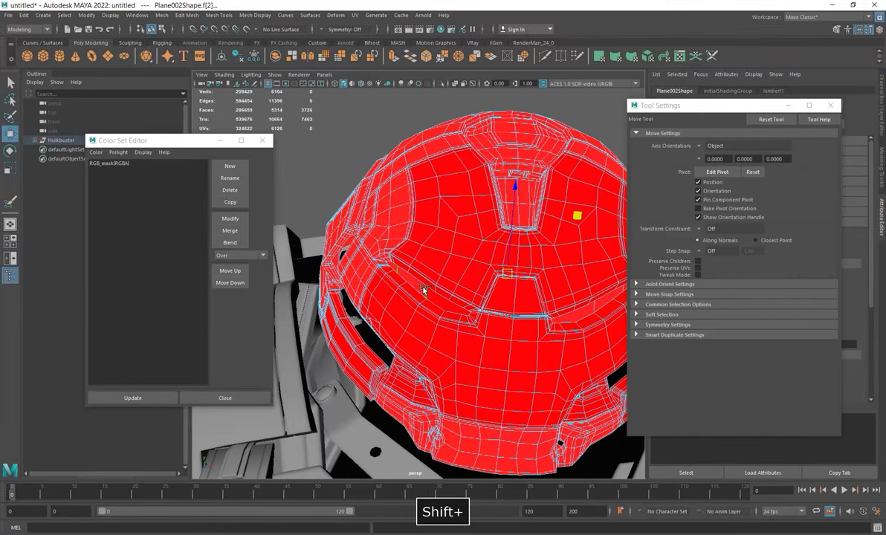
pyautogui.keyDown('shift'); pyautogui.click(400, 274); pyautogui.keyUp('shift')
pyautogui.keyDown('shift'); pyautogui.click(394, 267); pyautogui.keyUp('shift')
pyautogui.keyDown('alt'); pyautogui.moveTo(517, 321); pyautogui.dragTo(448, 336); pyautogui.keyUp('alt')
pyautogui.keyDown('shift'); pyautogui.click(426, 305); pyautogui.keyUp('shift')
pyautogui.keyDown('shift'); pyautogui.click(453, 296); pyautogui.keyUp('shift')
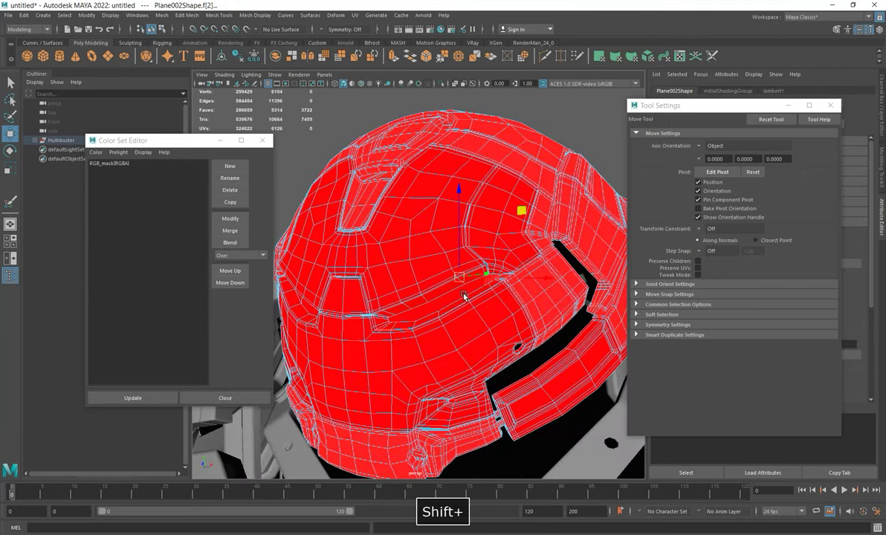
pyautogui.press('q')
pyautogui.keyDown('shift'); pyautogui.click(490, 281); pyautogui.keyUp('shift')
pyautogui.keyDown('alt'); pyautogui.moveTo(490, 283); pyautogui.dragTo(428, 367); pyautogui.keyUp('alt')
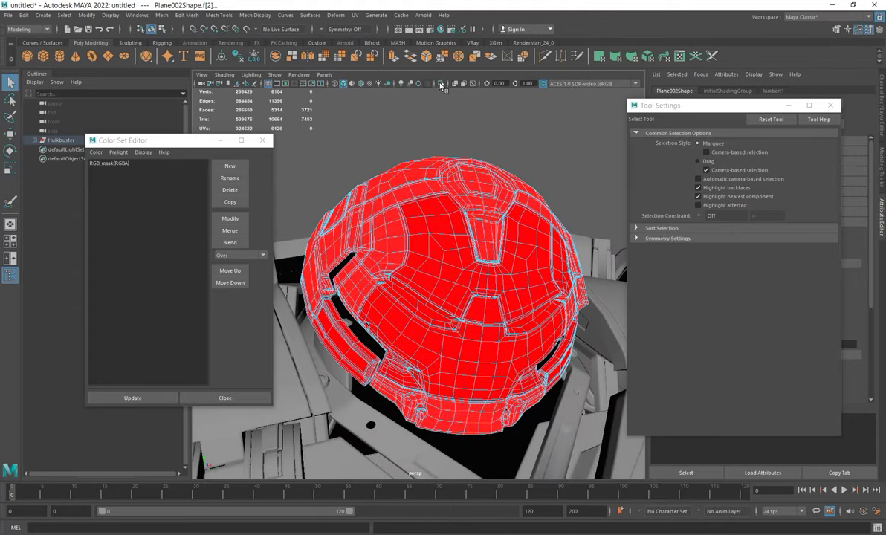
# Isolate the selected non-gold helmet faces and switch back to object selection.
pyautogui.click(440, 85)
pyautogui.keyDown('alt'); pyautogui.moveTo(546, 300); pyautogui.dragTo(485, 303); pyautogui.keyUp('alt')
pyautogui.moveTo(482, 191); pyautogui.dragTo(529, 176, button='right')
pyautogui.keyDown('alt'); pyautogui.moveTo(529, 224); pyautogui.dragTo(496, 221, button='right'); pyautogui.keyUp('alt')
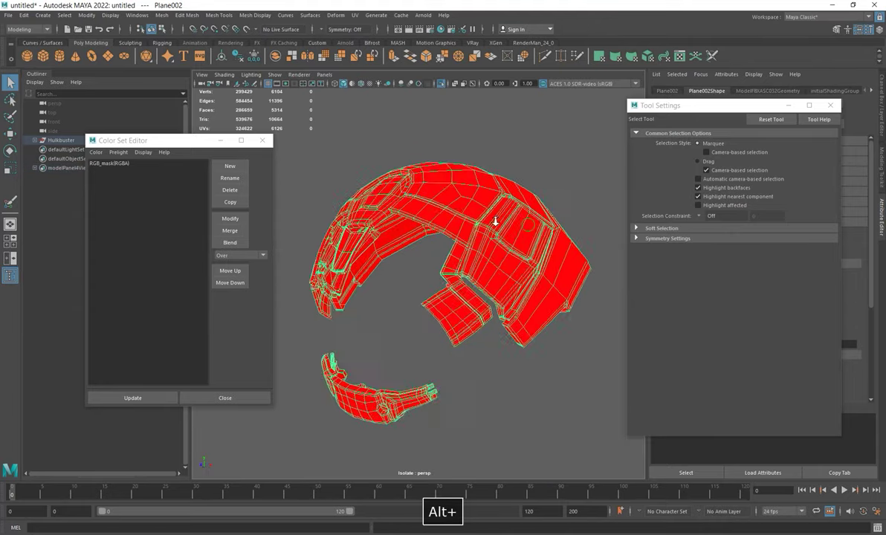
pyautogui.keyDown('alt'); pyautogui.moveTo(495, 221); pyautogui.dragTo(515, 241); pyautogui.keyUp('alt')
# Set the Paint Vertex Color Tool to blue, flood the isolated non-gold parts and show the whole helmet again.
pyautogui.click(255, 15)
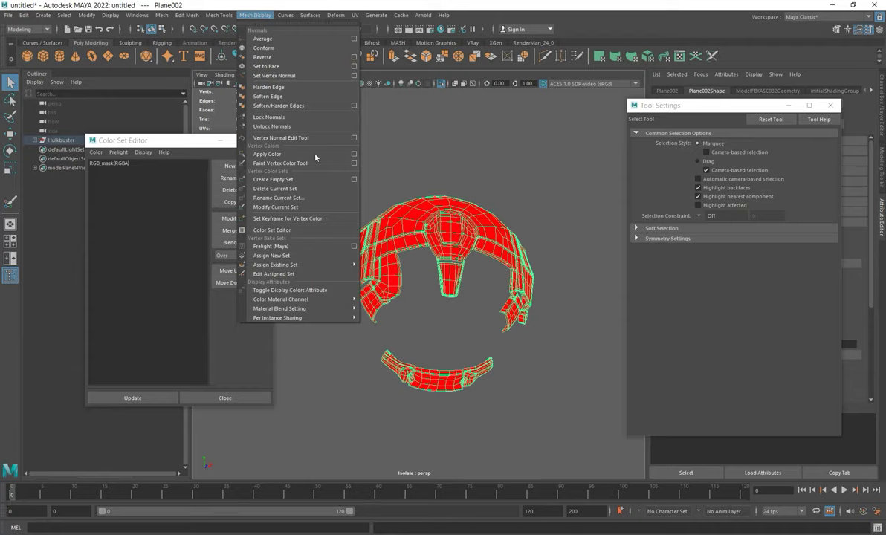
pyautogui.click(297, 163)
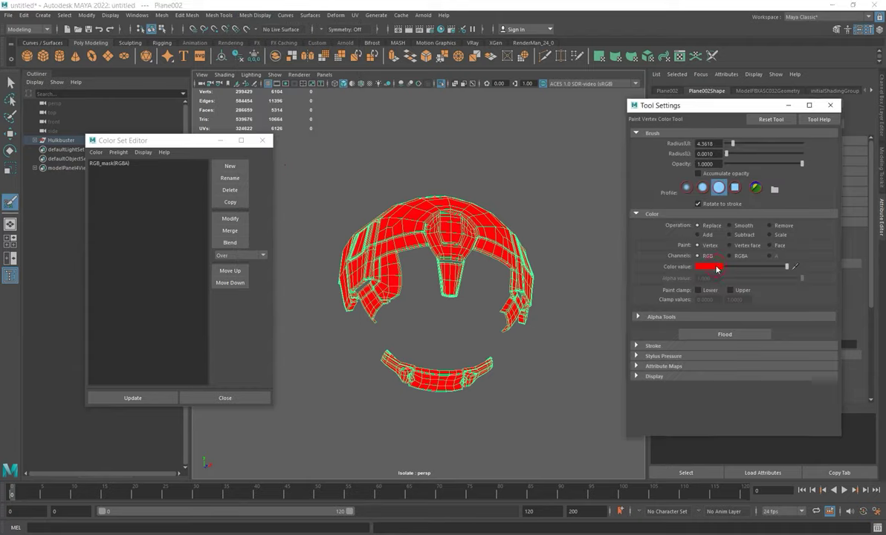
pyautogui.click(708, 266)
pyautogui.click(723, 244)
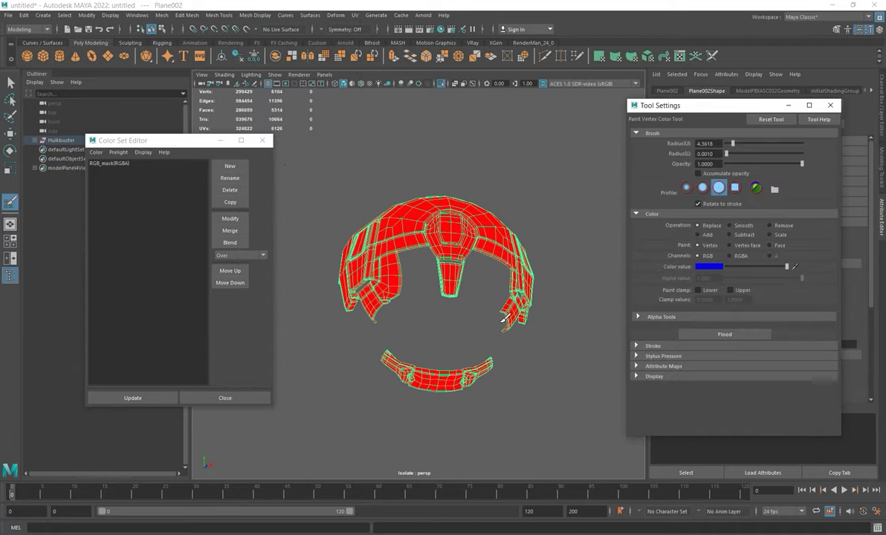
pyautogui.click(725, 334)
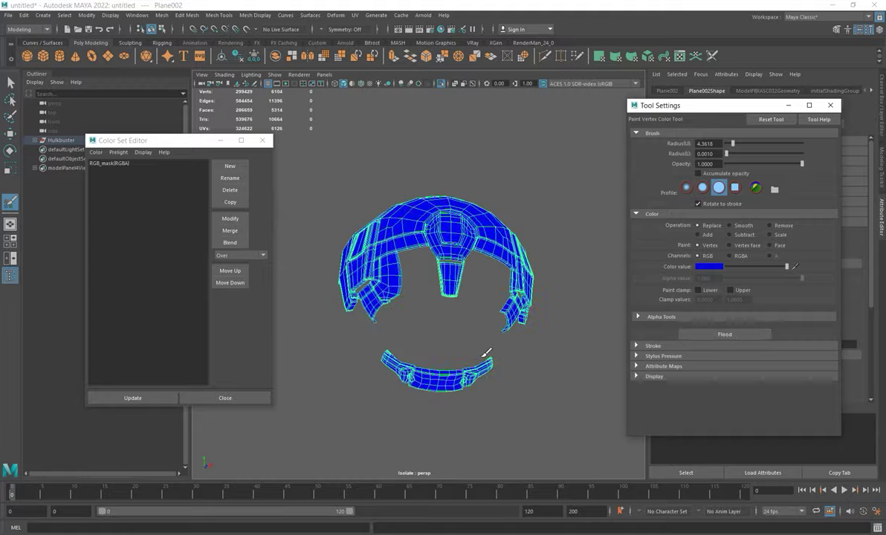
pyautogui.click(442, 83)
pyautogui.keyDown('alt'); pyautogui.moveTo(477, 248); pyautogui.dragTo(471, 292); pyautogui.keyUp('alt')
# Reselect the faces of all red-colored faceplate shells and both jaw guard strips on the helmet.
pyautogui.press('w')
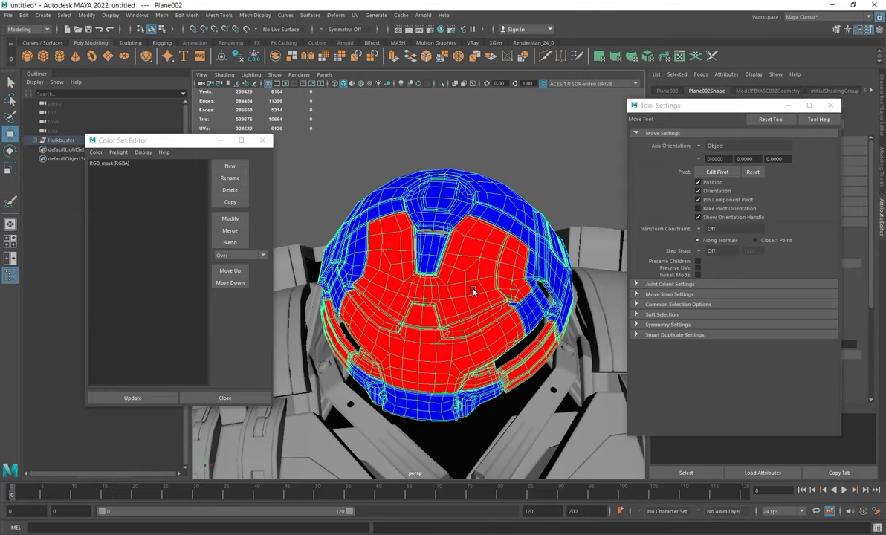
pyautogui.moveTo(474, 252); pyautogui.dragTo(471, 278, button='right')
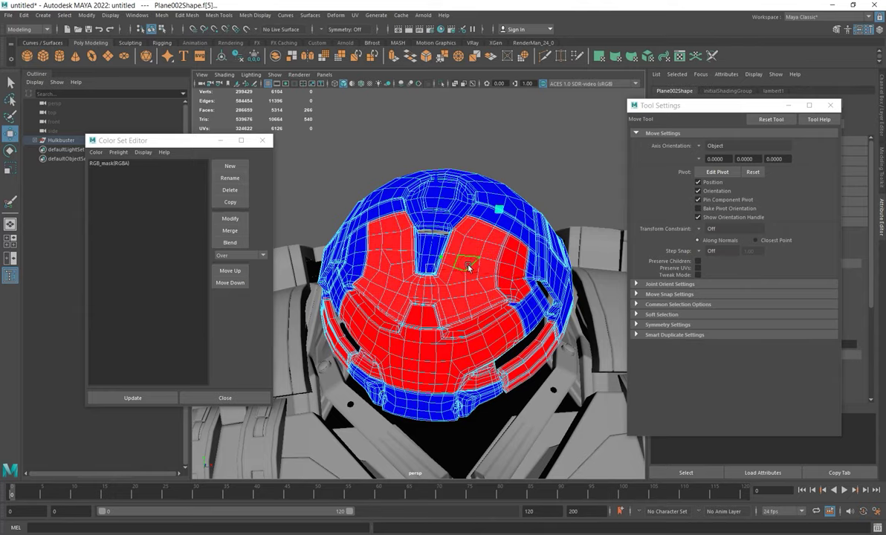
pyautogui.keyDown('shift'); pyautogui.doubleClick(508, 263); pyautogui.keyUp('shift')
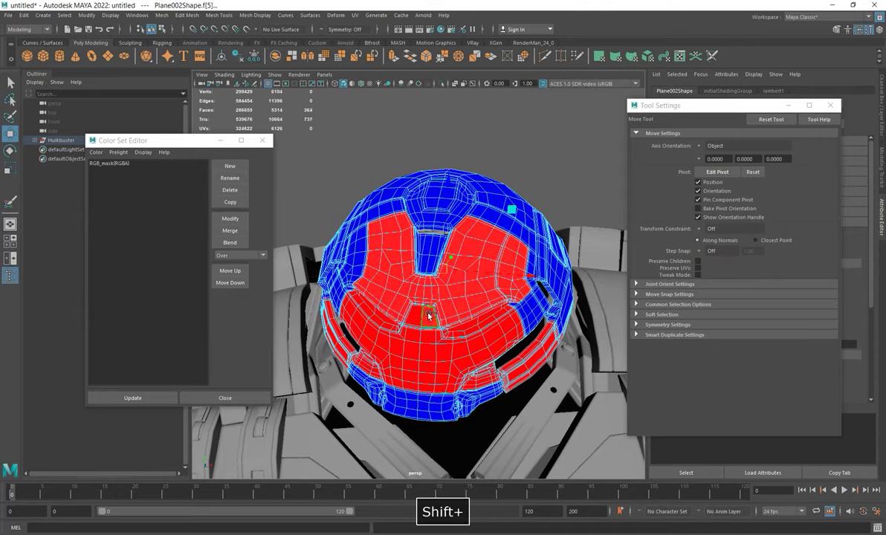
pyautogui.keyDown('shift'); pyautogui.click(369, 313); pyautogui.keyUp('shift')
pyautogui.keyDown('alt'); pyautogui.moveTo(446, 357); pyautogui.dragTo(383, 335); pyautogui.keyUp('alt')
pyautogui.keyDown('shift'); pyautogui.doubleClick(479, 354); pyautogui.keyUp('shift')
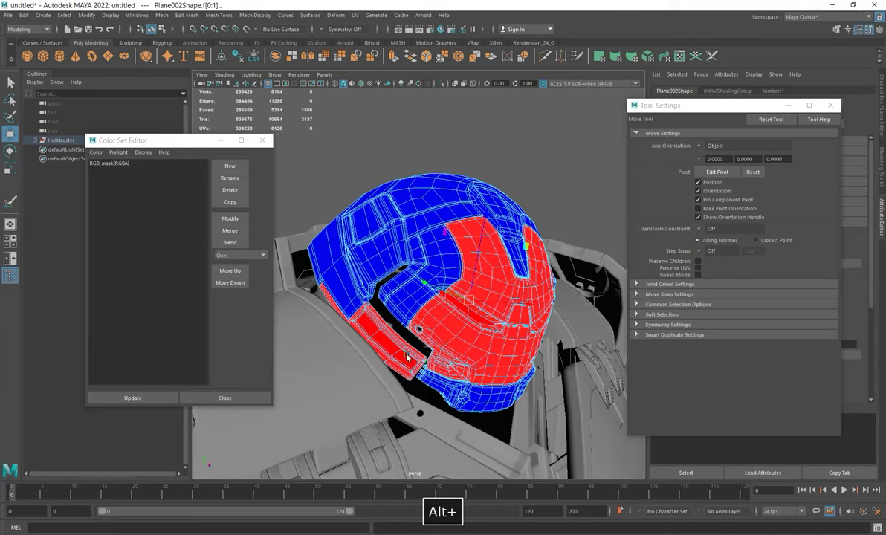
pyautogui.keyDown('shift'); pyautogui.click(395, 350); pyautogui.keyUp('shift')
pyautogui.keyDown('alt'); pyautogui.moveTo(516, 332); pyautogui.dragTo(437, 338); pyautogui.keyUp('alt')
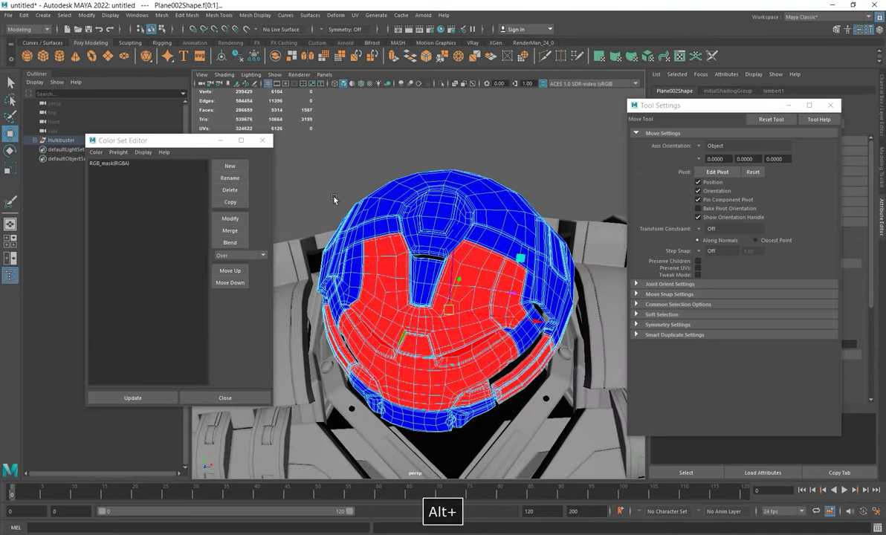
# Isolate the selected red faceplate and jaw shells and switch back to object selection.
pyautogui.click(441, 83)
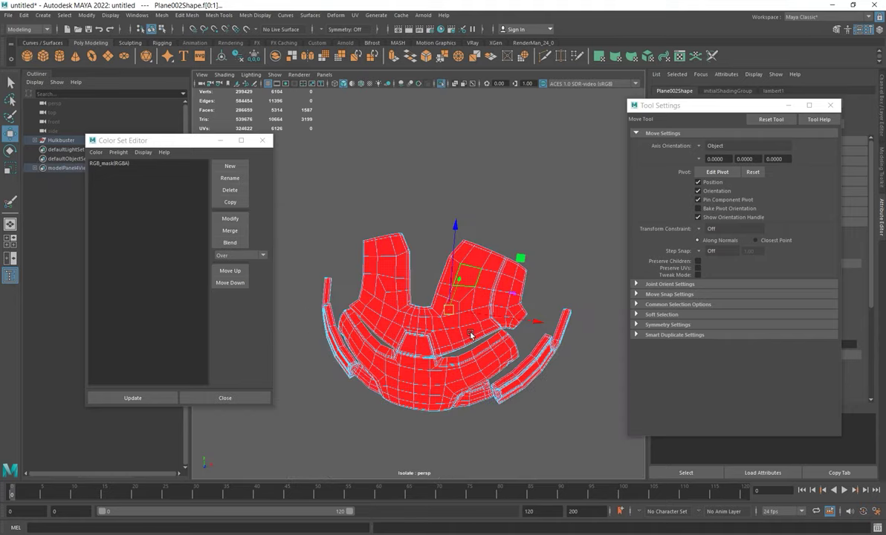
pyautogui.moveTo(492, 275); pyautogui.dragTo(514, 249, button='right')
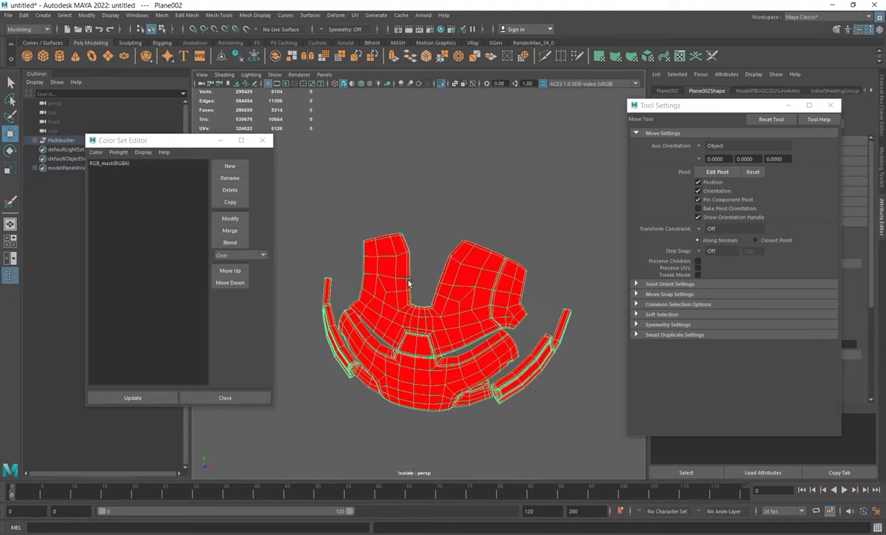
pyautogui.click(255, 16)
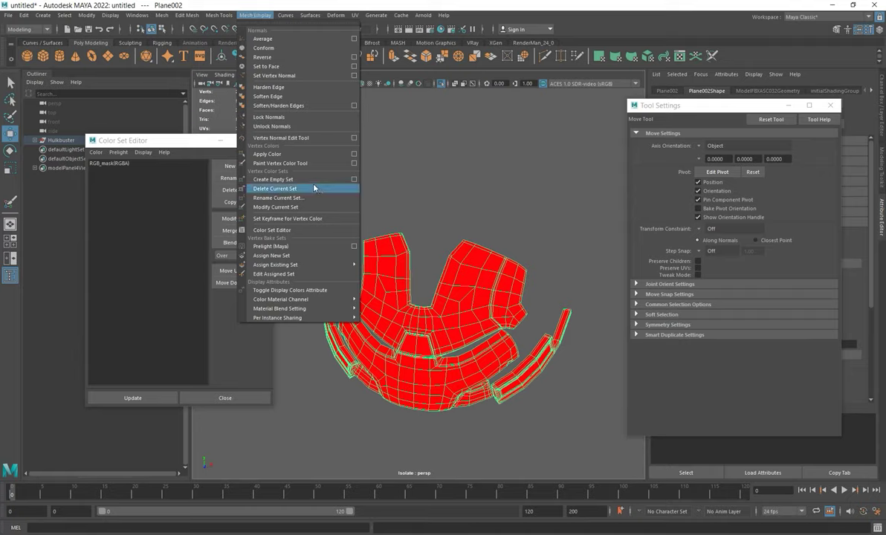
pyautogui.press('Escape')
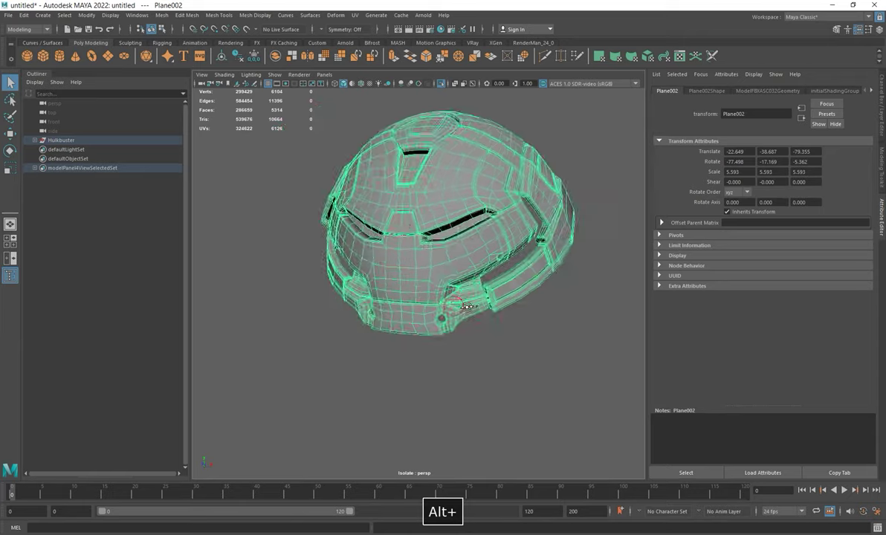
pyautogui.keyDown('alt'); pyautogui.moveTo(416, 327); pyautogui.dragTo(435, 278); pyautogui.keyUp('alt')
pyautogui.scroll(5, 452, 284)
pyautogui.keyDown('alt'); pyautogui.moveTo(372, 279); pyautogui.dragTo(505, 312, button='middle'); pyautogui.keyUp('alt')
pyautogui.keyDown('alt'); pyautogui.moveTo(461, 245); pyautogui.dragTo(404, 279); pyautogui.keyUp('alt')
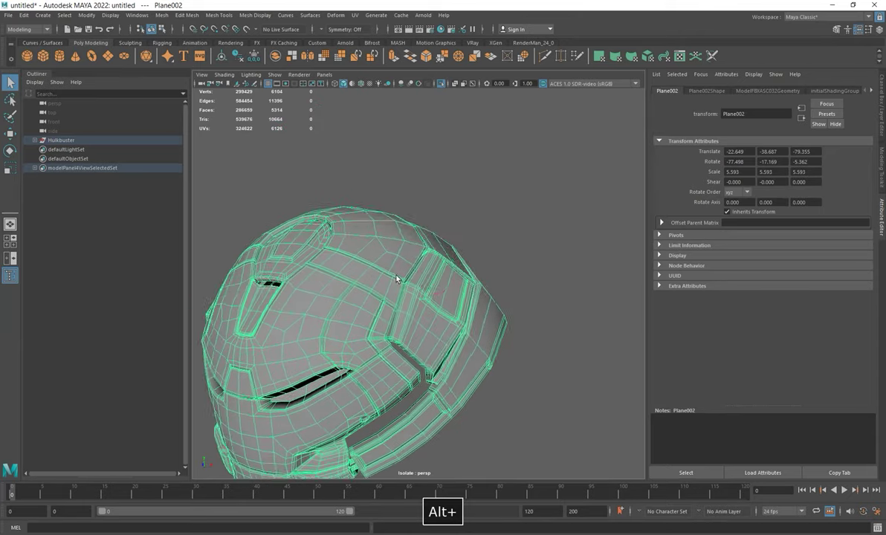
pyautogui.keyDown('alt'); pyautogui.moveTo(357, 312); pyautogui.dragTo(436, 242, button='middle'); pyautogui.keyUp('alt')
pyautogui.keyDown('alt'); pyautogui.moveTo(437, 242); pyautogui.dragTo(433, 221); pyautogui.keyUp('alt')
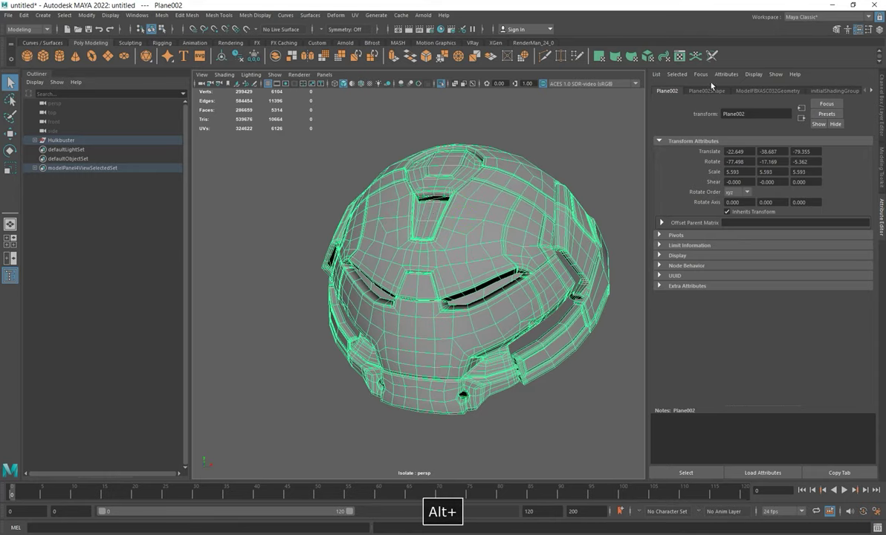
# Enable Export Vertex Colors in the Arnold export settings of the helmet's shape node.
pyautogui.click(706, 90)
pyautogui.click(676, 222)
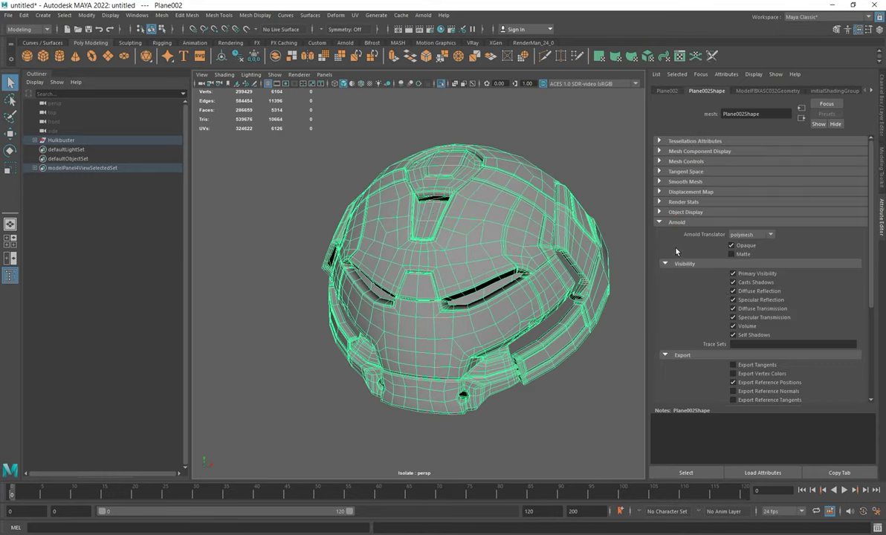
pyautogui.click(750, 376)
pyautogui.keyDown('alt'); pyautogui.moveTo(450, 204); pyautogui.dragTo(431, 209); pyautogui.keyUp('alt')
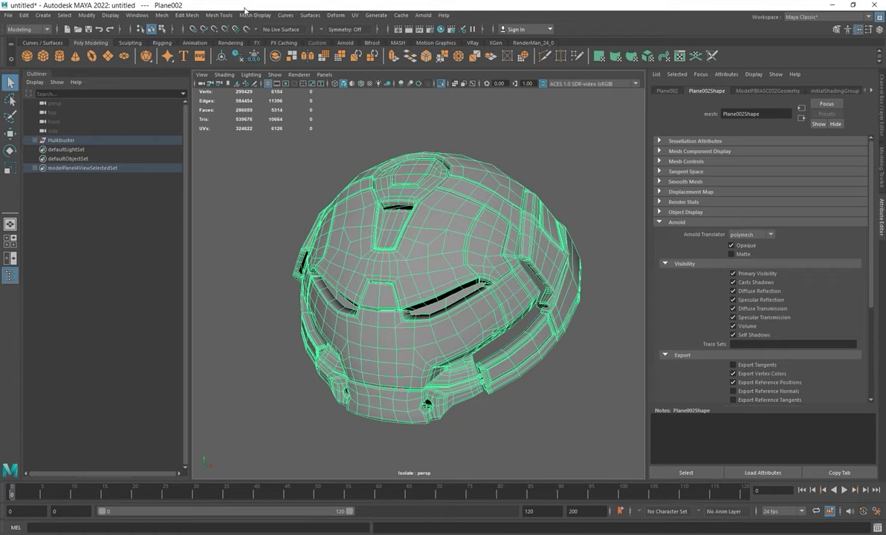
# Create an empty shared RGBA color set on the helmet in the Color Set Editor and rename it RGB_mask.
pyautogui.click(244, 13)
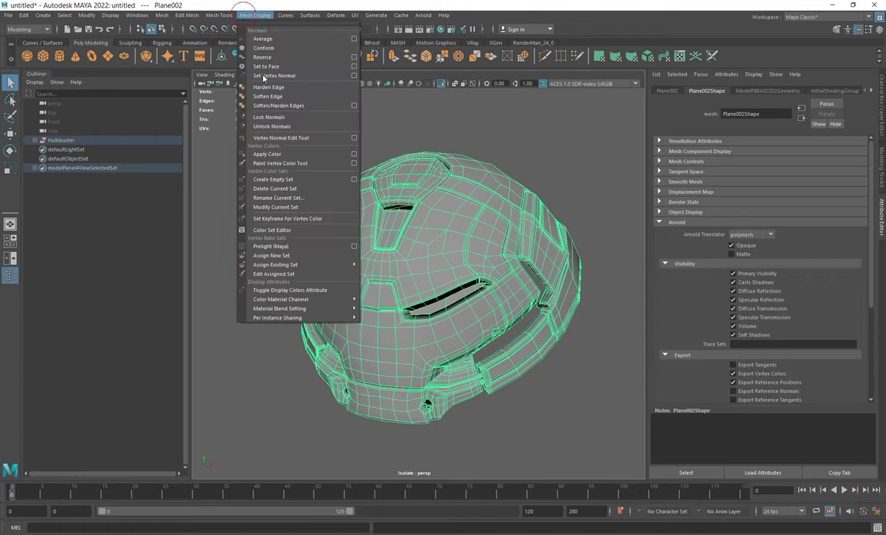
pyautogui.click(267, 229)
pyautogui.click(168, 170)
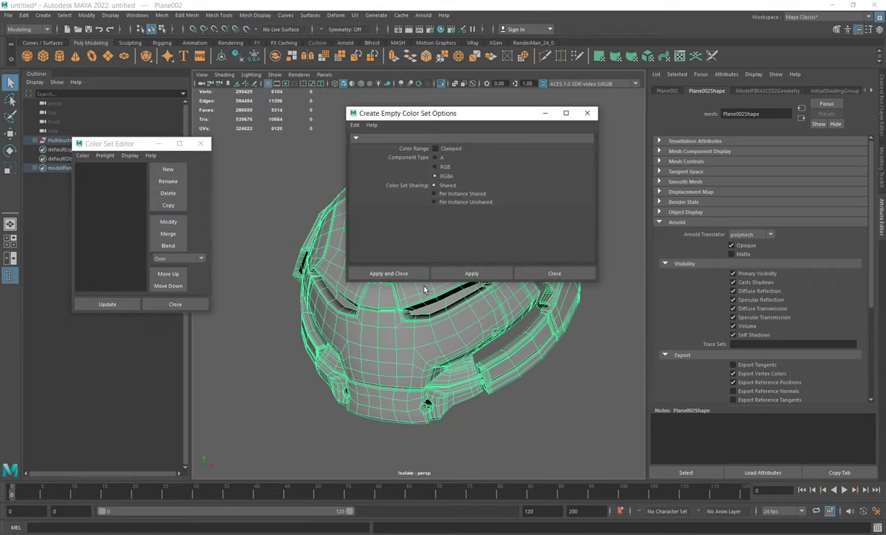
pyautogui.click(398, 274)
pyautogui.doubleClick(101, 170)
pyautogui.write('RGB_')
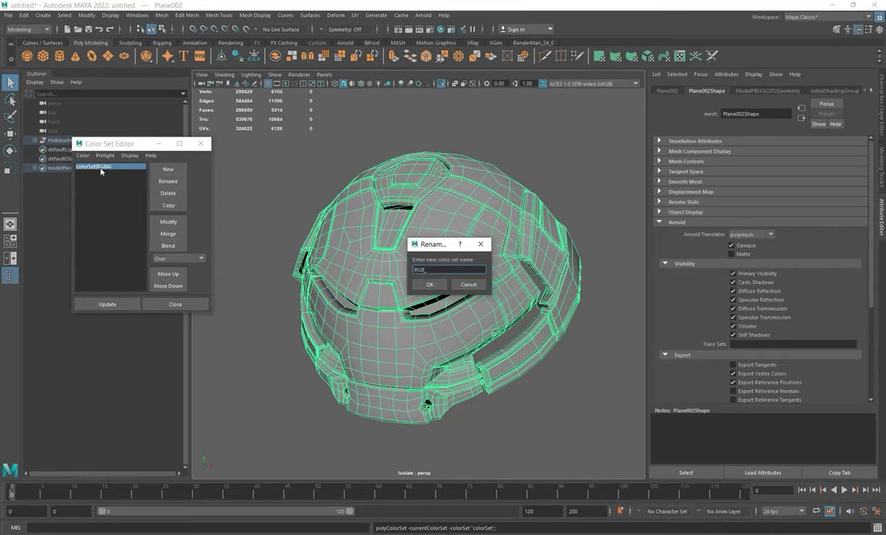
pyautogui.write('mask')
pyautogui.press('Return')
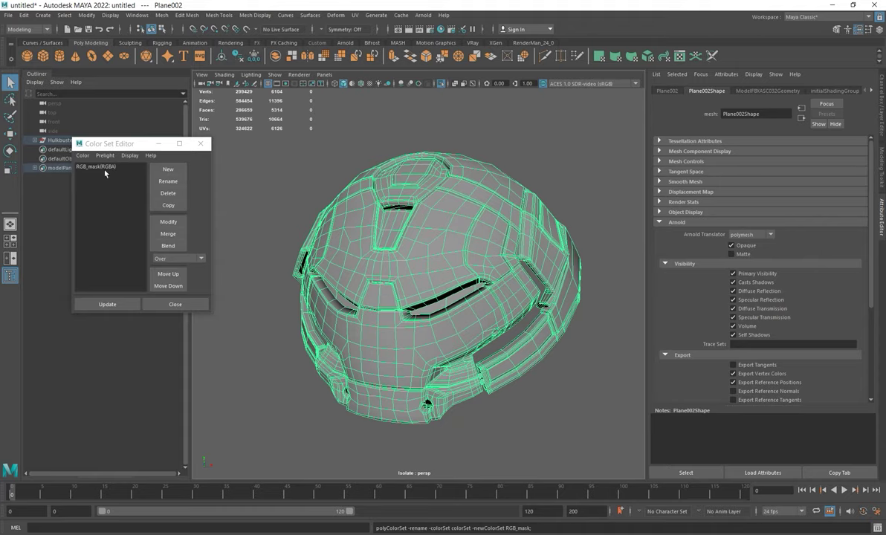
# Switch to face selection and select the forehead, brow and central faceplate shells of the helmet.
pyautogui.keyDown('alt'); pyautogui.moveTo(368, 235); pyautogui.dragTo(433, 212); pyautogui.keyUp('alt')
pyautogui.moveTo(446, 222); pyautogui.dragTo(445, 238, button='right')
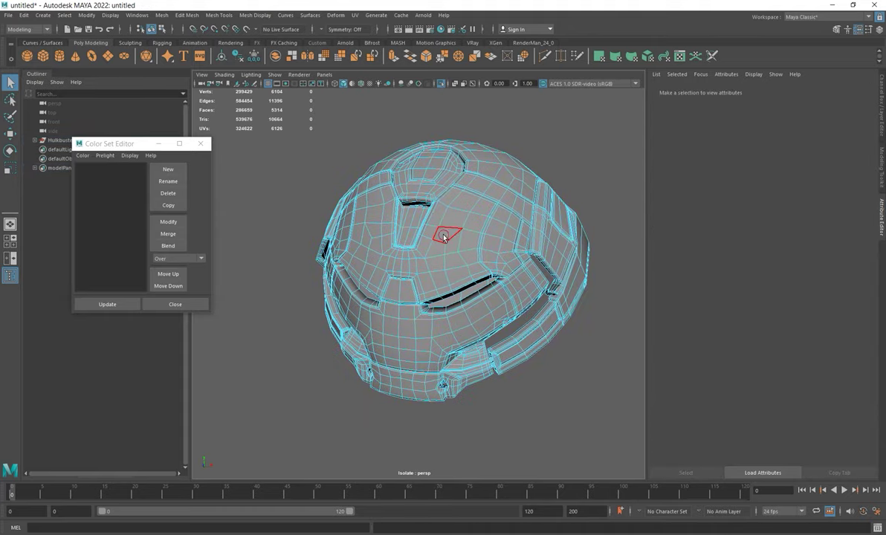
pyautogui.click(443, 236)
pyautogui.keyDown('shift'); pyautogui.click(343, 225); pyautogui.keyUp('shift')
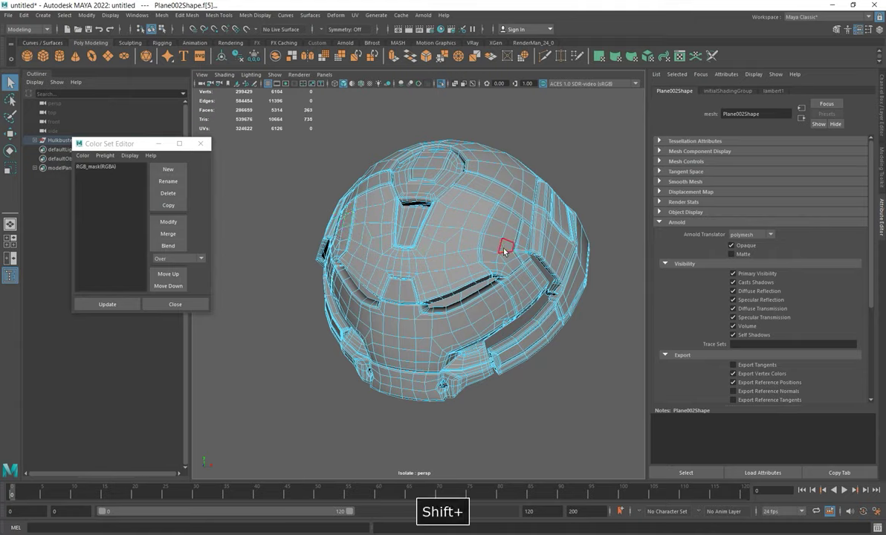
pyautogui.keyDown('shift'); pyautogui.click(386, 278); pyautogui.keyUp('shift')
pyautogui.keyDown('shift'); pyautogui.click(521, 289); pyautogui.keyUp('shift')
pyautogui.keyDown('shift'); pyautogui.click(437, 333); pyautogui.keyUp('shift')
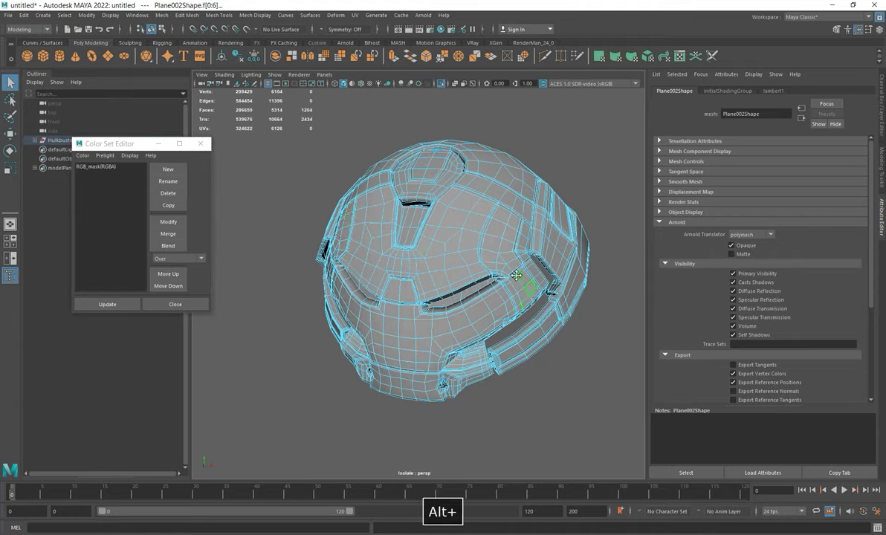
# Check the Mark_44 reference and add the cheek, jaw guard and remaining gold faceplate shells on both sides to the face selection.
pyautogui.keyDown('alt'); pyautogui.moveTo(520, 279); pyautogui.dragTo(503, 281, button='middle'); pyautogui.keyUp('alt')
pyautogui.hotkey('alt', 'Tab')
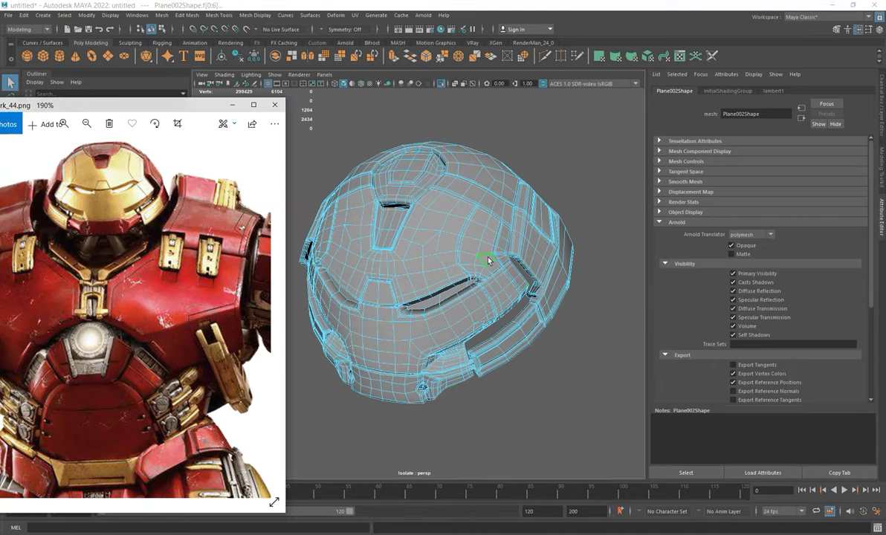
pyautogui.keyDown('shift'); pyautogui.click(519, 280); pyautogui.keyUp('shift')
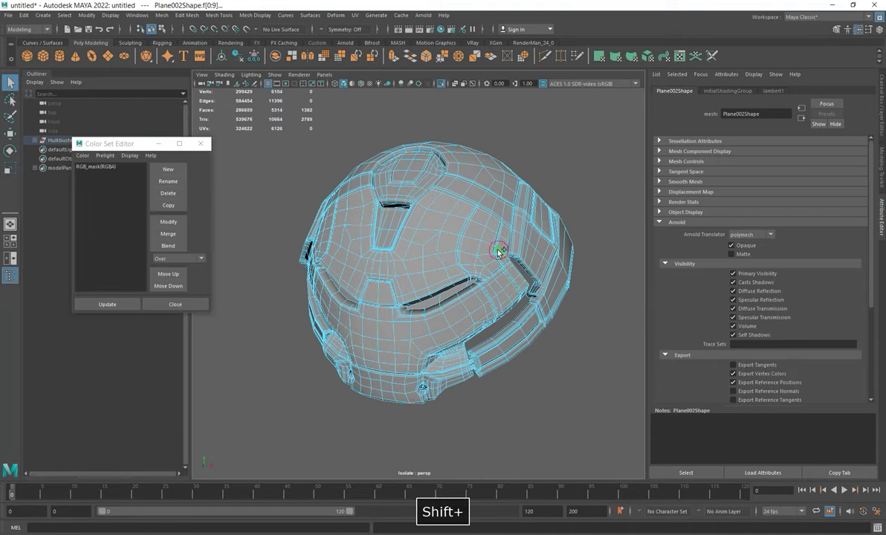
pyautogui.keyDown('shift'); pyautogui.click(509, 334); pyautogui.keyUp('shift')
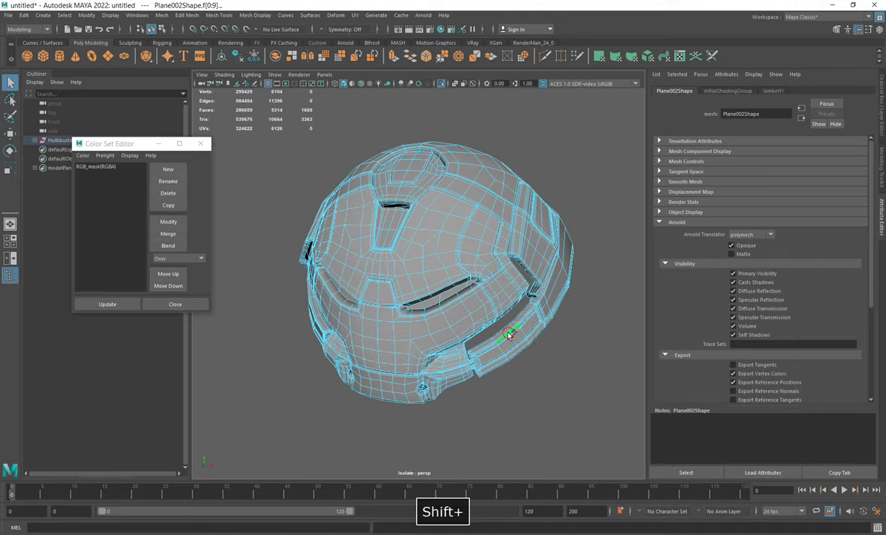
pyautogui.keyDown('shift'); pyautogui.click(454, 378); pyautogui.keyUp('shift')
pyautogui.keyDown('alt'); pyautogui.moveTo(416, 327); pyautogui.dragTo(481, 313); pyautogui.keyUp('alt')
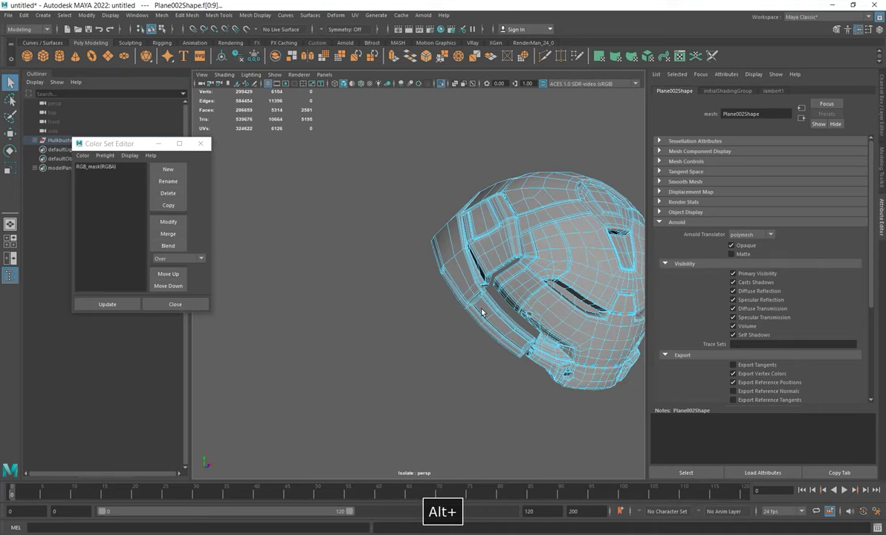
pyautogui.keyDown('shift'); pyautogui.click(524, 287); pyautogui.keyUp('shift')
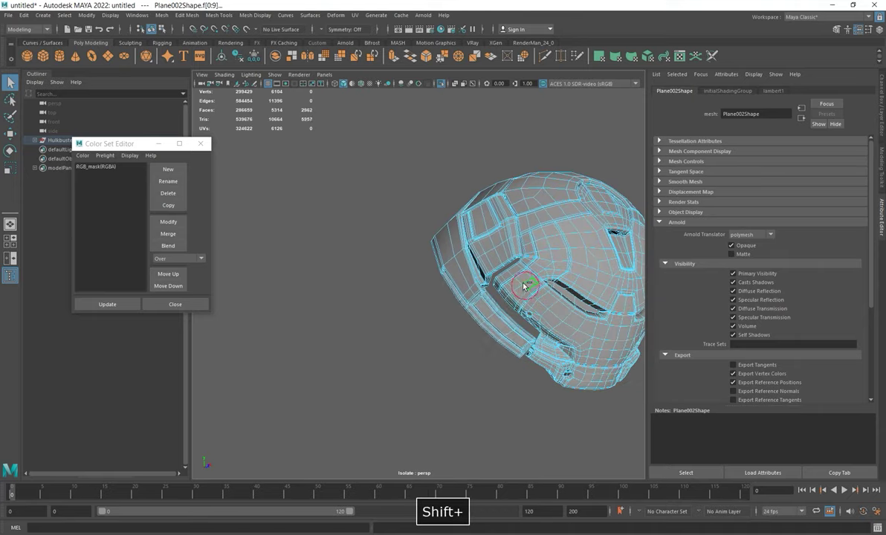
pyautogui.keyDown('shift'); pyautogui.click(513, 277); pyautogui.keyUp('shift')
pyautogui.keyDown('shift'); pyautogui.click(526, 266); pyautogui.keyUp('shift')
# Isolate the selected gold faceplate and jaw faces and switch back to object selection.
pyautogui.keyDown('alt'); pyautogui.moveTo(527, 266); pyautogui.dragTo(424, 219); pyautogui.keyUp('alt')
pyautogui.click(411, 80)
pyautogui.click(411, 80)
pyautogui.moveTo(424, 219); pyautogui.dragTo(503, 225, button='right')
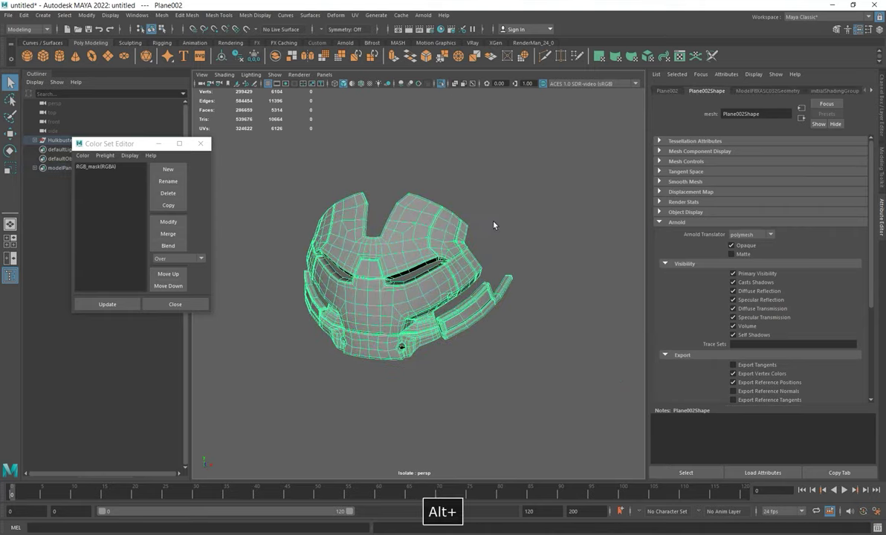
# Set the Paint Vertex Color Tool to red and flood the isolated faceplate and jaw parts.
pyautogui.click(268, 17)
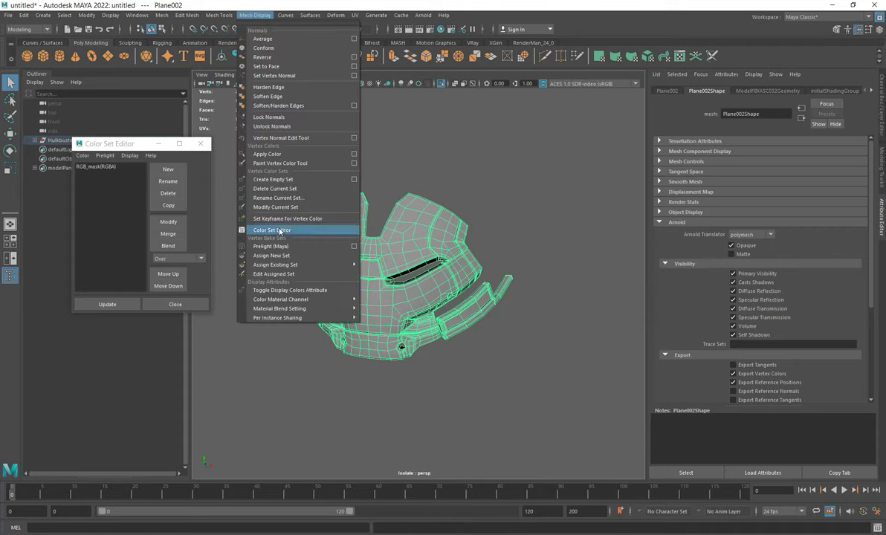
pyautogui.click(282, 162)
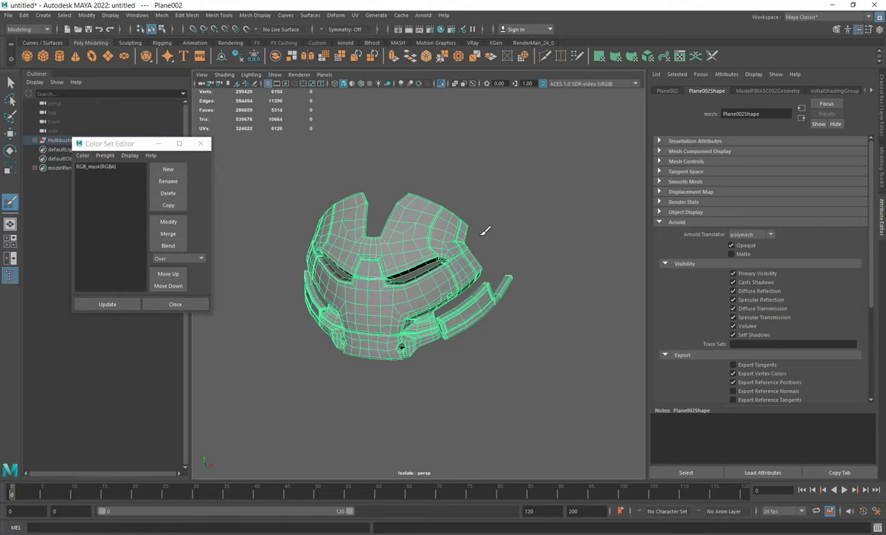
pyautogui.click(858, 29)
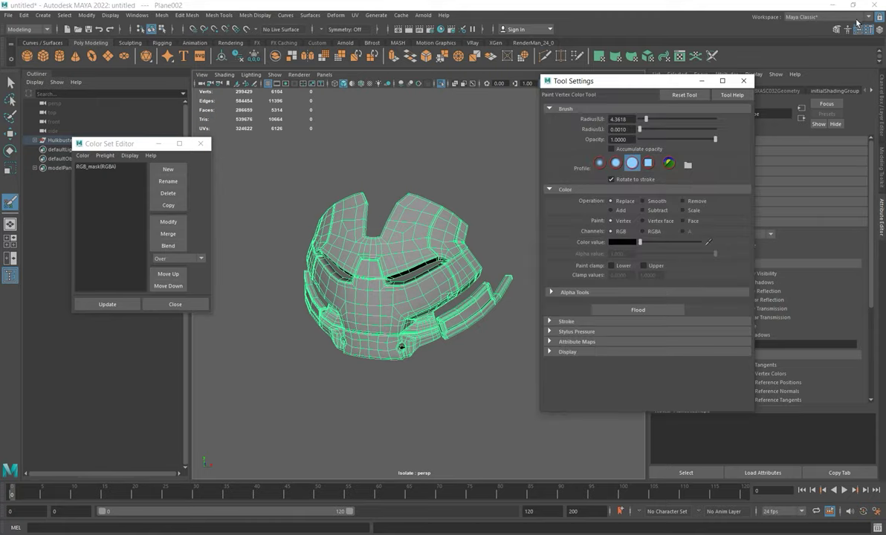
pyautogui.moveTo(659, 85); pyautogui.dragTo(673, 119)
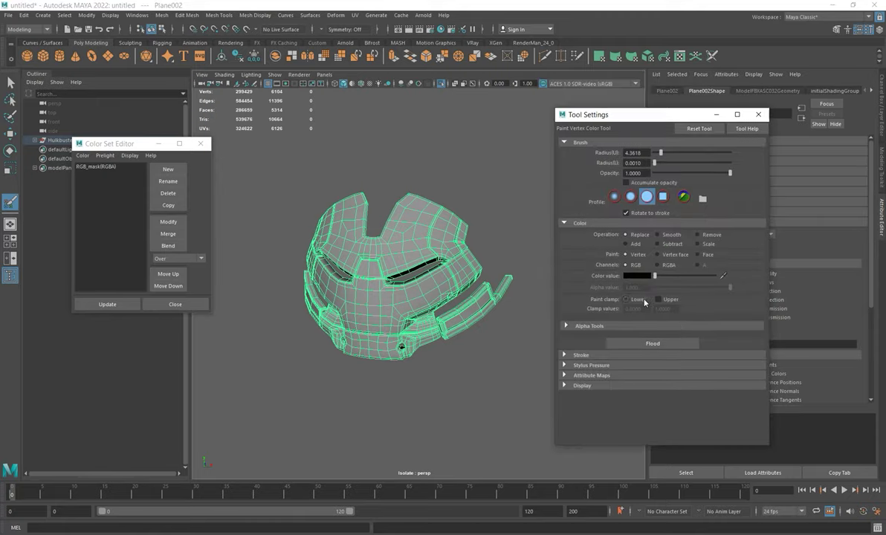
pyautogui.click(636, 277)
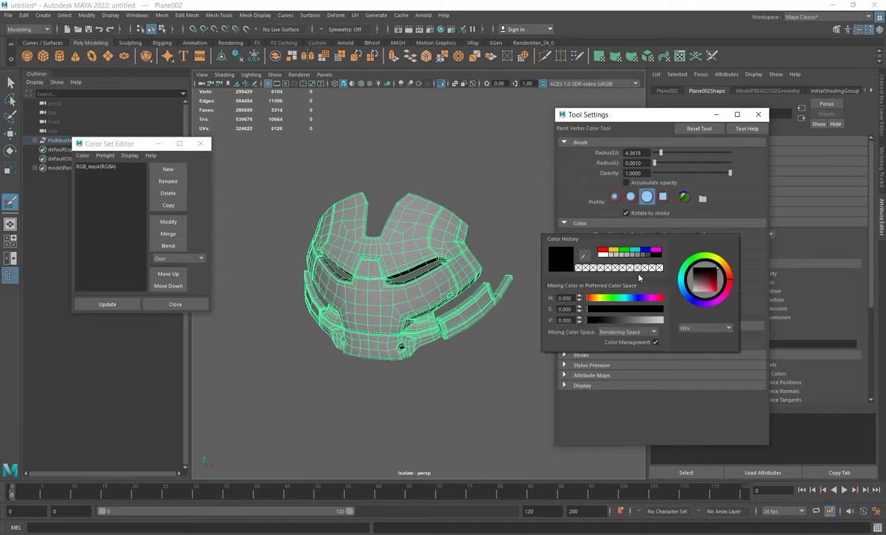
pyautogui.click(602, 251)
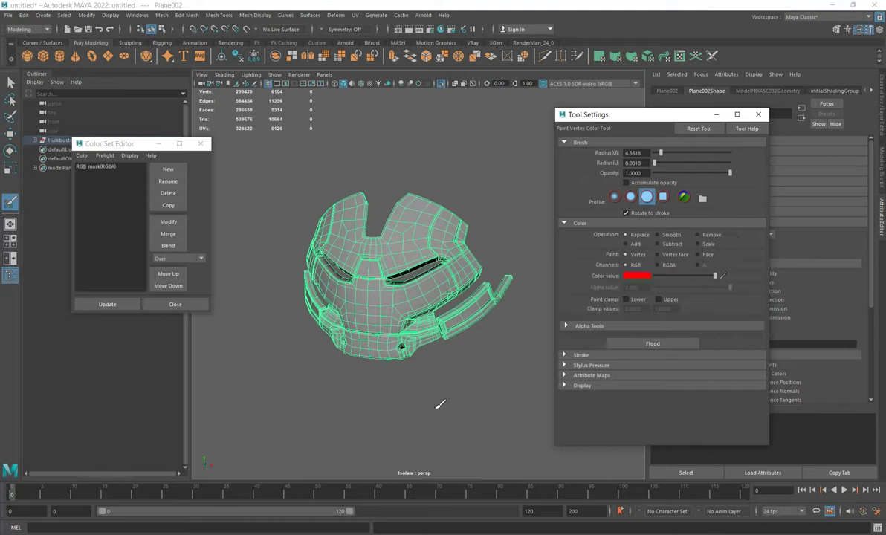
pyautogui.click(653, 344)
# Show the whole model again, switch to the Move tool and inspect the painted helmet from several angles.
pyautogui.click(442, 84)
pyautogui.keyDown('alt'); pyautogui.moveTo(453, 183); pyautogui.dragTo(492, 202); pyautogui.keyUp('alt')
pyautogui.press('w')
pyautogui.moveTo(665, 120); pyautogui.dragTo(570, 339)
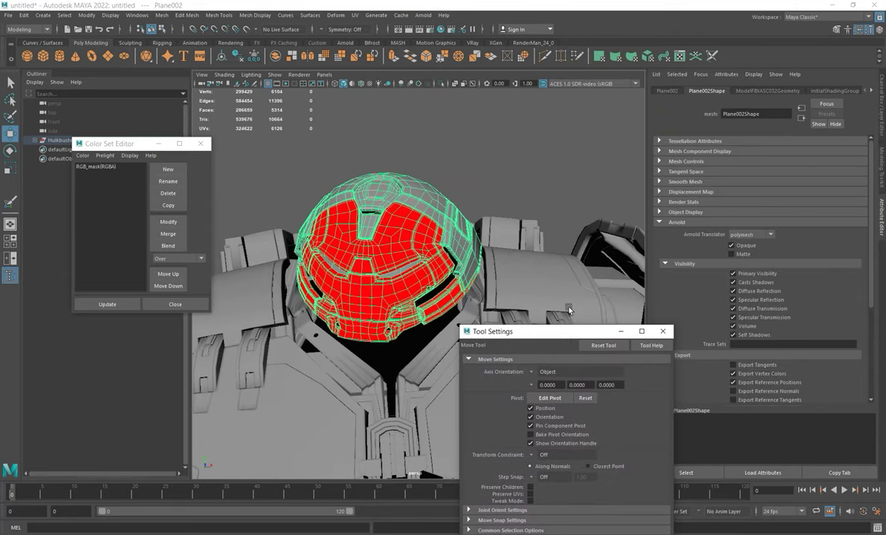
pyautogui.keyDown('alt'); pyautogui.moveTo(397, 227); pyautogui.dragTo(400, 212); pyautogui.keyUp('alt')
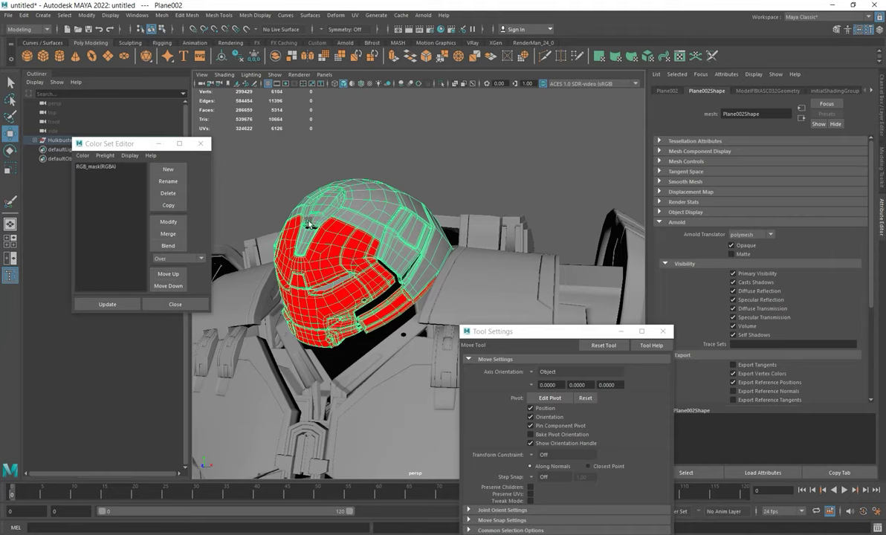
pyautogui.keyDown('alt'); pyautogui.moveTo(388, 230); pyautogui.dragTo(419, 214); pyautogui.keyUp('alt')
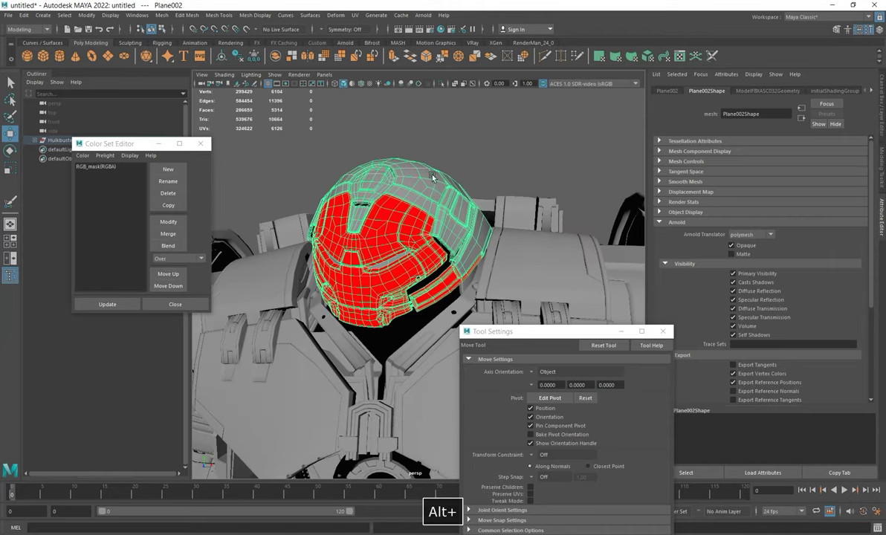
# Turn off Display Colors in the helmet's mesh component display settings and turn it back on.
pyautogui.click(691, 152)
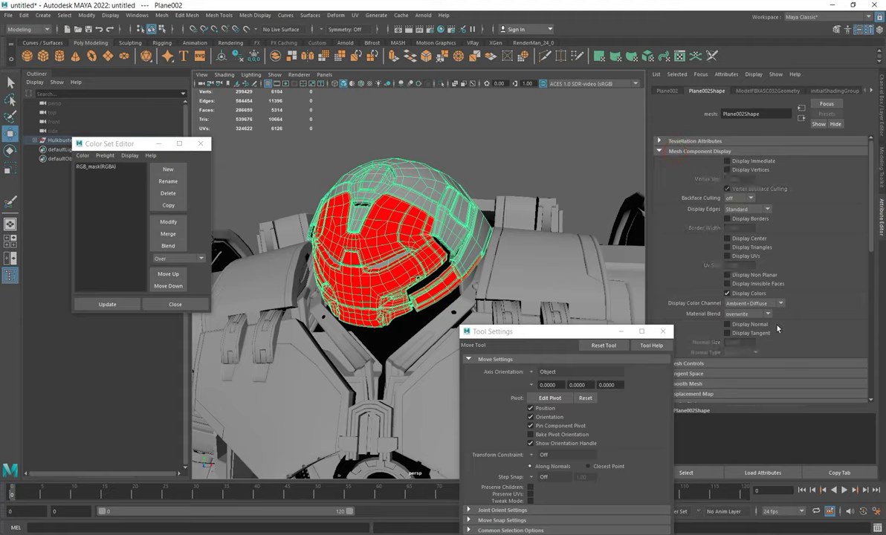
pyautogui.click(727, 294)
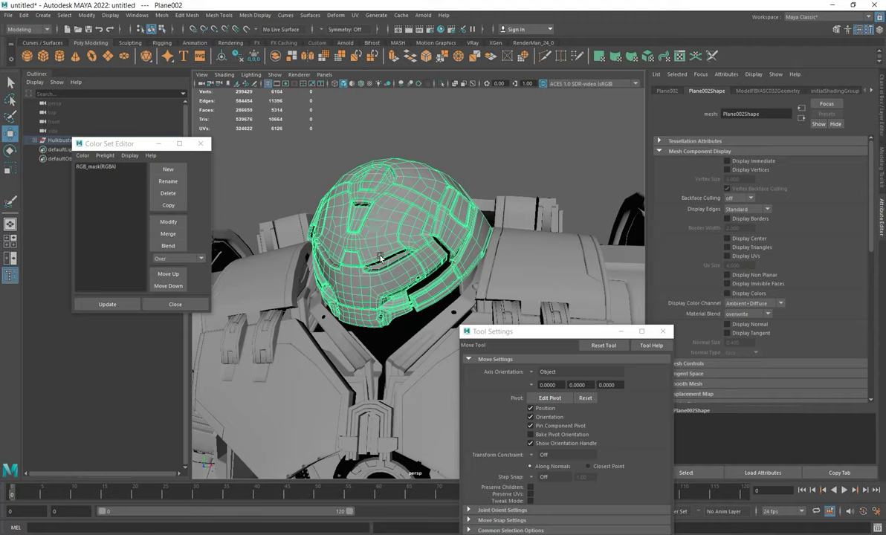
pyautogui.click(728, 293)
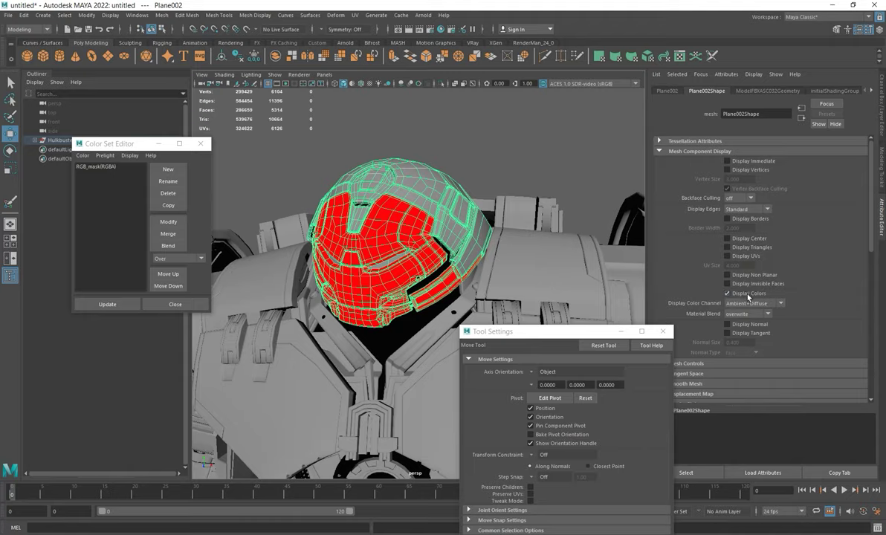
# Try None as the helmet's display color channel and restore it to Ambient+Diffuse.
pyautogui.click(764, 304)
pyautogui.click(703, 293)
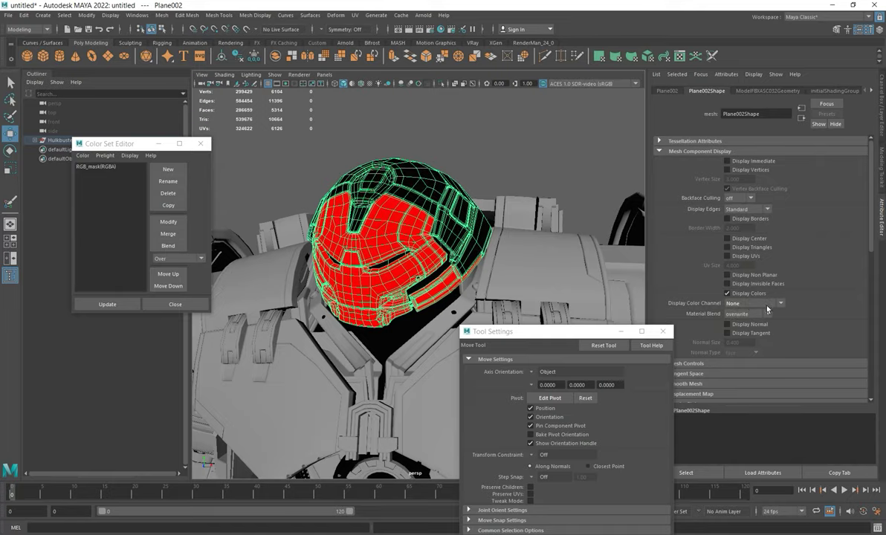
pyautogui.click(765, 305)
pyautogui.click(691, 322)
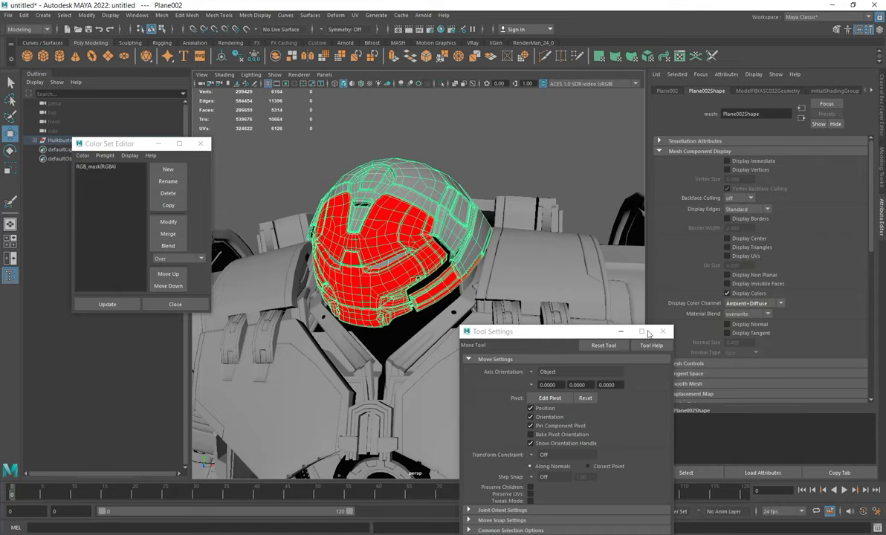
# Isolate the helmet, select the faces of a red forehead shell and activate the Select tool.
pyautogui.moveTo(433, 198)
pyautogui.keyDown('alt'); pyautogui.mouseDown()
pyautogui.moveTo(481, 242)
pyautogui.moveTo(457, 216)
pyautogui.moveTo(423, 204)
pyautogui.moveTo(461, 197)
pyautogui.moveTo(443, 180)
pyautogui.moveTo(476, 192)
pyautogui.moveTo(441, 157)
pyautogui.moveTo(505, 184)
pyautogui.moveTo(362, 218)
pyautogui.moveTo(477, 221)
pyautogui.moveTo(445, 208)
pyautogui.moveTo(397, 216)
pyautogui.moveTo(439, 201)
pyautogui.mouseUp(); pyautogui.keyUp('alt')
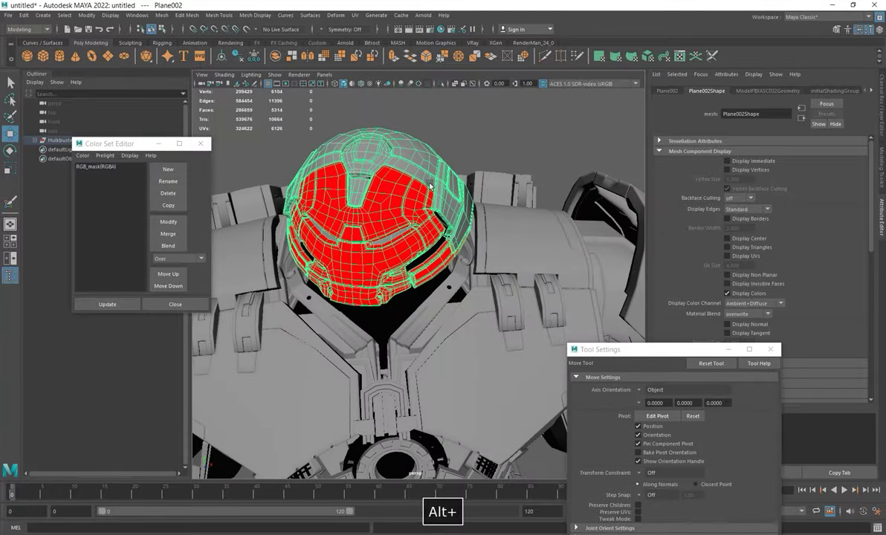
pyautogui.click(441, 83)
pyautogui.click(415, 195)
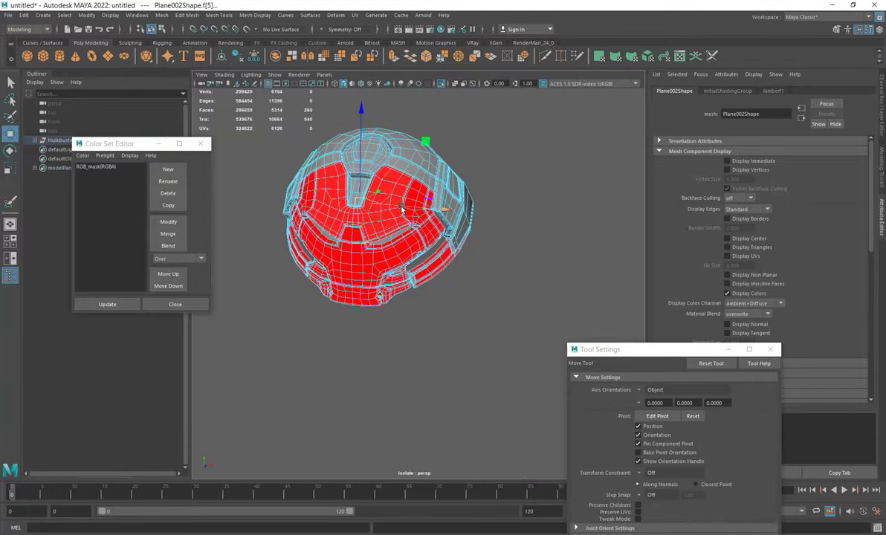
pyautogui.press('q')
# Add the red forehead, faceplate and one side's jaw shells to the helmet face selection.
pyautogui.keyDown('alt'); pyautogui.moveTo(394, 182); pyautogui.dragTo(399, 192); pyautogui.keyUp('alt')
pyautogui.keyDown('shift'); pyautogui.doubleClick(383, 139); pyautogui.keyUp('shift')
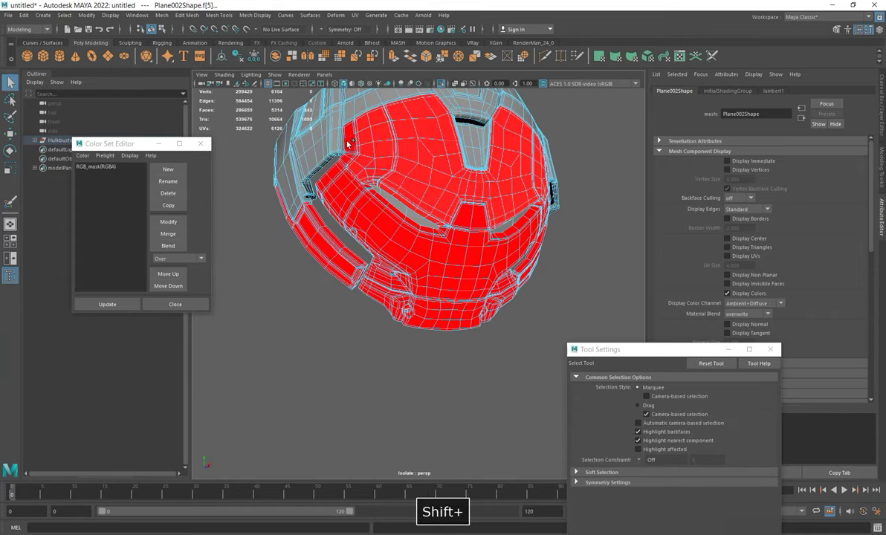
pyautogui.keyDown('shift'); pyautogui.doubleClick(348, 141); pyautogui.keyUp('shift')
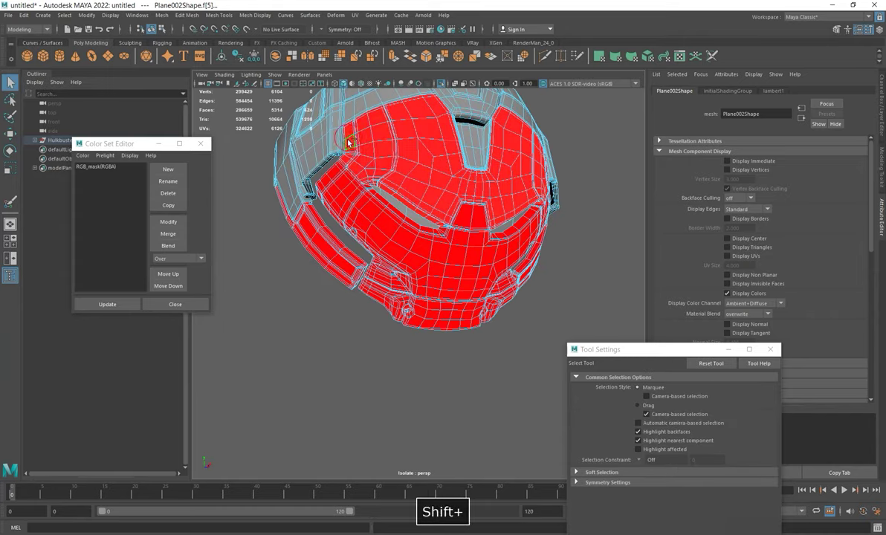
pyautogui.keyDown('shift'); pyautogui.doubleClick(369, 217); pyautogui.keyUp('shift')
pyautogui.keyDown('shift'); pyautogui.doubleClick(474, 220); pyautogui.keyUp('shift')
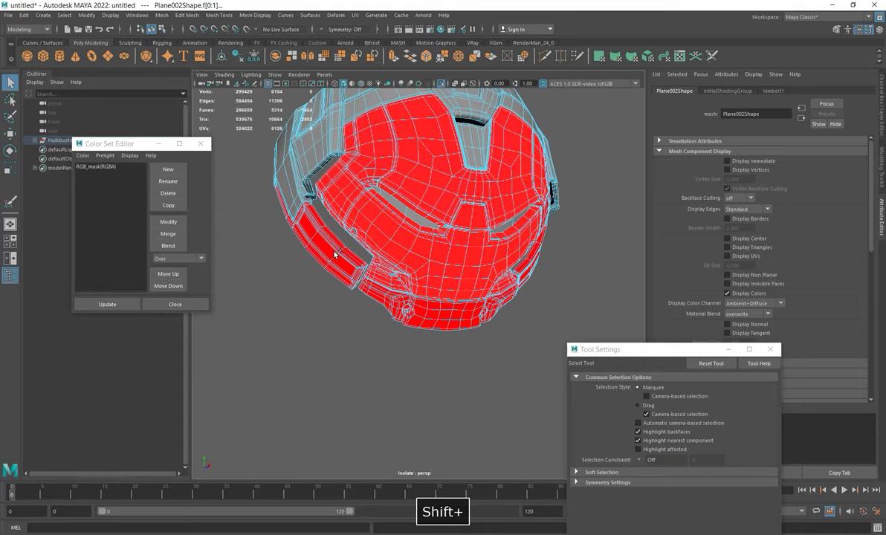
pyautogui.keyDown('shift'); pyautogui.doubleClick(333, 252); pyautogui.keyUp('shift')
pyautogui.keyDown('shift'); pyautogui.doubleClick(328, 253); pyautogui.keyUp('shift')
# Add the chin shell and the remaining red cheek and jaw shells on the helmet's other side to the selection.
pyautogui.keyDown('alt'); pyautogui.moveTo(468, 251); pyautogui.dragTo(385, 256); pyautogui.keyUp('alt')
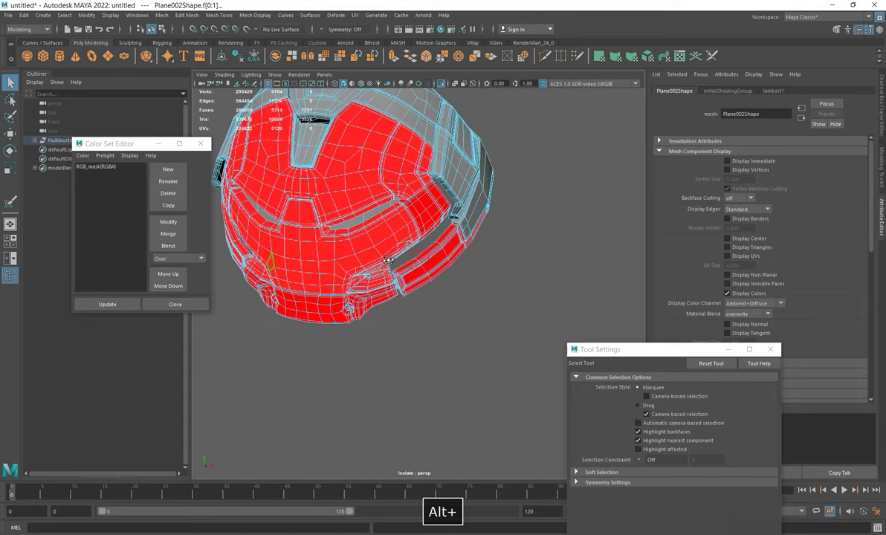
pyautogui.keyDown('shift'); pyautogui.doubleClick(308, 305); pyautogui.keyUp('shift')
pyautogui.keyDown('shift'); pyautogui.doubleClick(416, 277); pyautogui.keyUp('shift')
pyautogui.keyDown('shift'); pyautogui.doubleClick(426, 254); pyautogui.keyUp('shift')
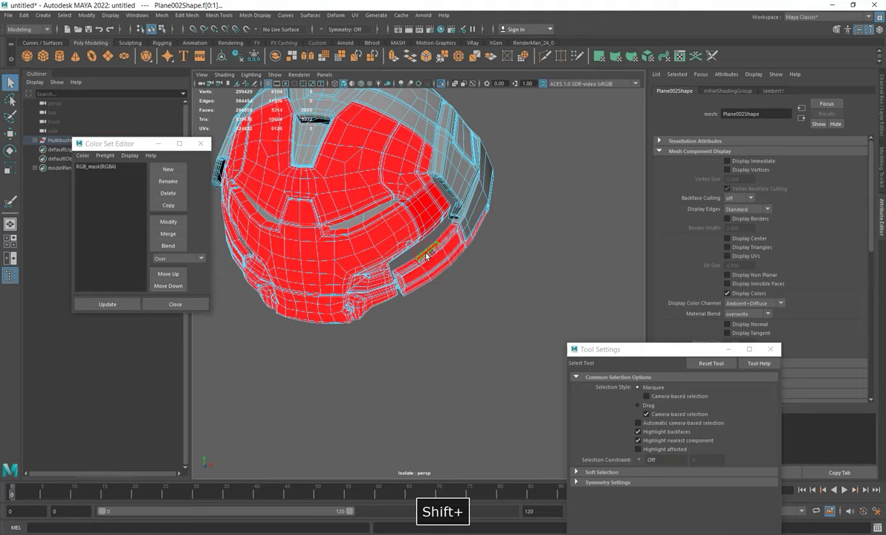
pyautogui.keyDown('shift'); pyautogui.doubleClick(429, 222); pyautogui.keyUp('shift')
pyautogui.keyDown('shift'); pyautogui.click(416, 218); pyautogui.keyUp('shift')
# Invert the helmet face selection to the unpainted shells and isolate them in the viewport.
pyautogui.moveTo(426, 253)
pyautogui.keyDown('alt'); pyautogui.mouseDown()
pyautogui.moveTo(394, 275)
pyautogui.moveTo(524, 269)
pyautogui.moveTo(445, 245)
pyautogui.moveTo(390, 260)
pyautogui.moveTo(444, 237)
pyautogui.moveTo(354, 252)
pyautogui.moveTo(349, 234)
pyautogui.moveTo(461, 224)
pyautogui.moveTo(510, 249)
pyautogui.moveTo(454, 248)
pyautogui.moveTo(480, 245)
pyautogui.moveTo(456, 228)
pyautogui.moveTo(437, 248)
pyautogui.mouseUp(); pyautogui.keyUp('alt')
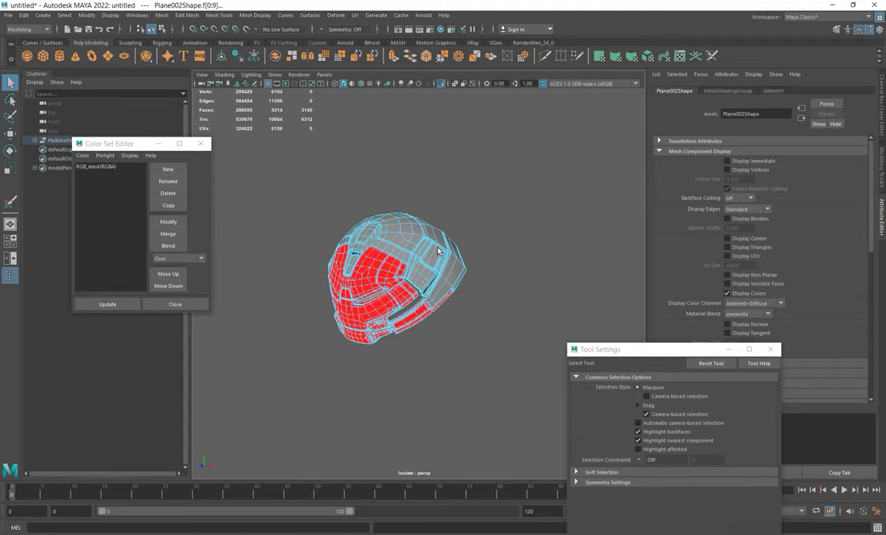
pyautogui.keyDown('alt'); pyautogui.moveTo(438, 251); pyautogui.dragTo(306, 182); pyautogui.keyUp('alt')
pyautogui.keyDown('shift'); pyautogui.moveTo(286, 152); pyautogui.dragTo(543, 394); pyautogui.keyUp('shift')
pyautogui.keyDown('alt'); pyautogui.moveTo(494, 336); pyautogui.dragTo(466, 326); pyautogui.keyUp('alt')
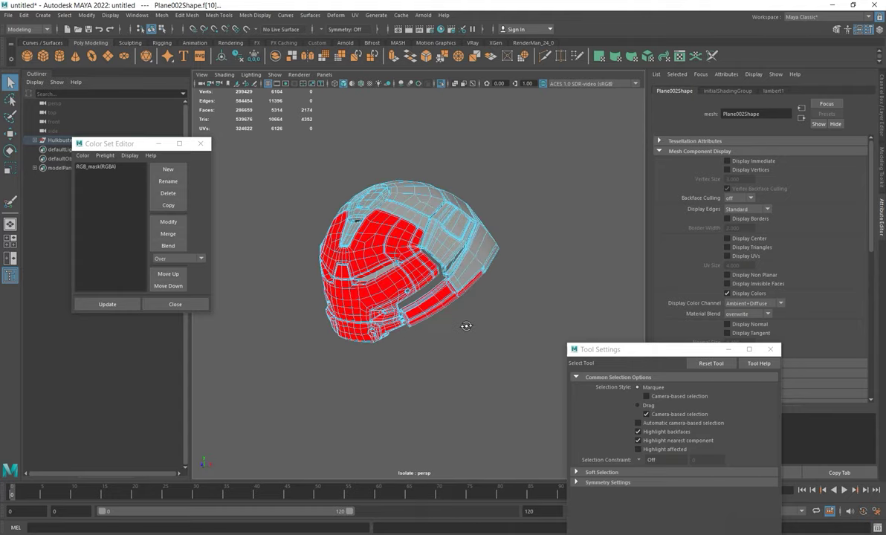
pyautogui.click(440, 83)
pyautogui.click(441, 83)
pyautogui.keyDown('alt'); pyautogui.moveTo(453, 212); pyautogui.dragTo(491, 214); pyautogui.keyUp('alt')
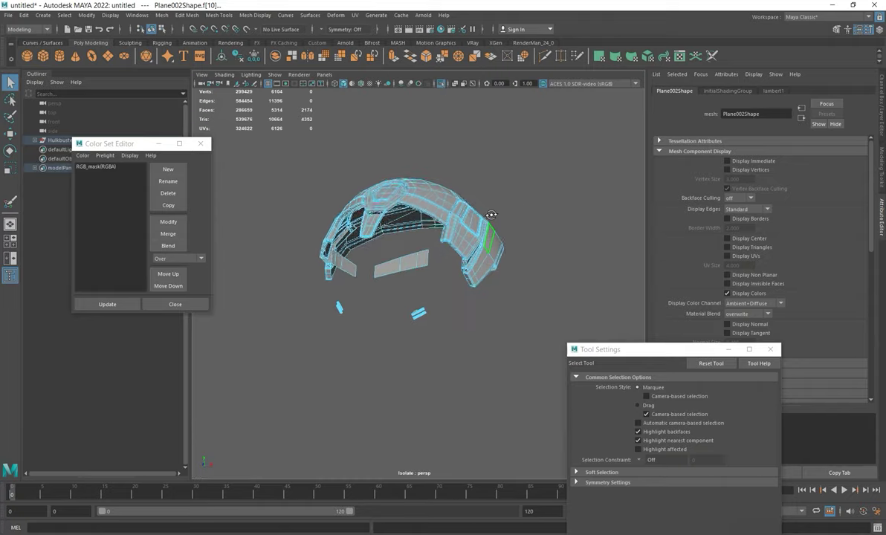
# Examine the isolated eye planes and small jaw pieces closely and move the Tool Settings window out of the way.
pyautogui.keyDown('alt'); pyautogui.moveTo(375, 279); pyautogui.dragTo(524, 320, button='right'); pyautogui.keyUp('alt')
pyautogui.keyDown('alt'); pyautogui.moveTo(524, 320); pyautogui.dragTo(517, 236, button='middle'); pyautogui.keyUp('alt')
pyautogui.keyDown('alt'); pyautogui.moveTo(517, 236); pyautogui.dragTo(480, 268); pyautogui.keyUp('alt')
pyautogui.keyDown('alt'); pyautogui.moveTo(422, 261); pyautogui.dragTo(363, 233); pyautogui.keyUp('alt')
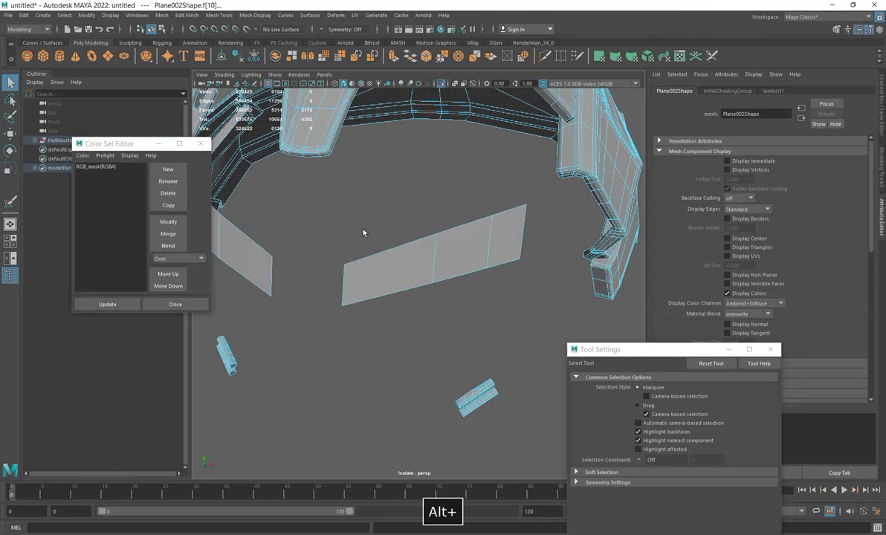
pyautogui.keyDown('alt'); pyautogui.moveTo(404, 254); pyautogui.dragTo(420, 278, button='right'); pyautogui.keyUp('alt')
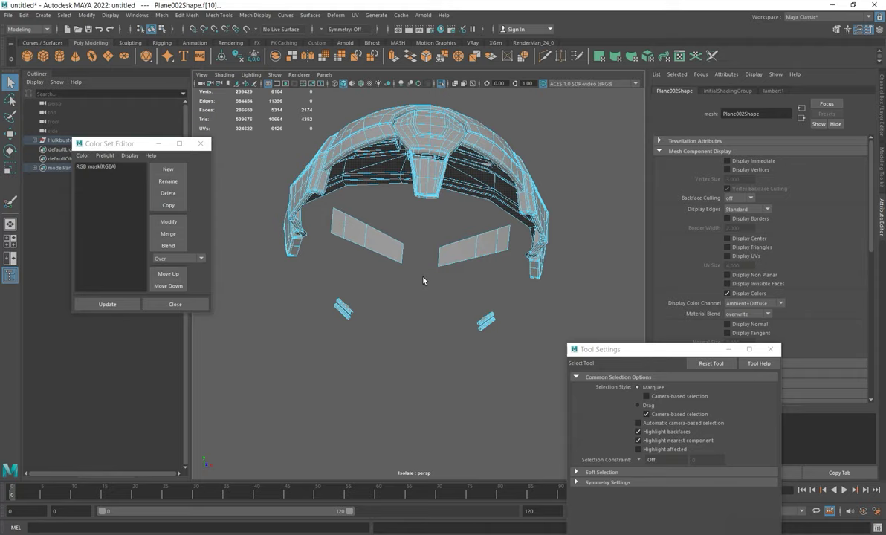
pyautogui.moveTo(671, 350); pyautogui.dragTo(698, 119)
# Switch to the Mark_44.png reference in Photos and examine the suit's armor colors from helmet to legs.
pyautogui.hotkey('alt', 'Tab')
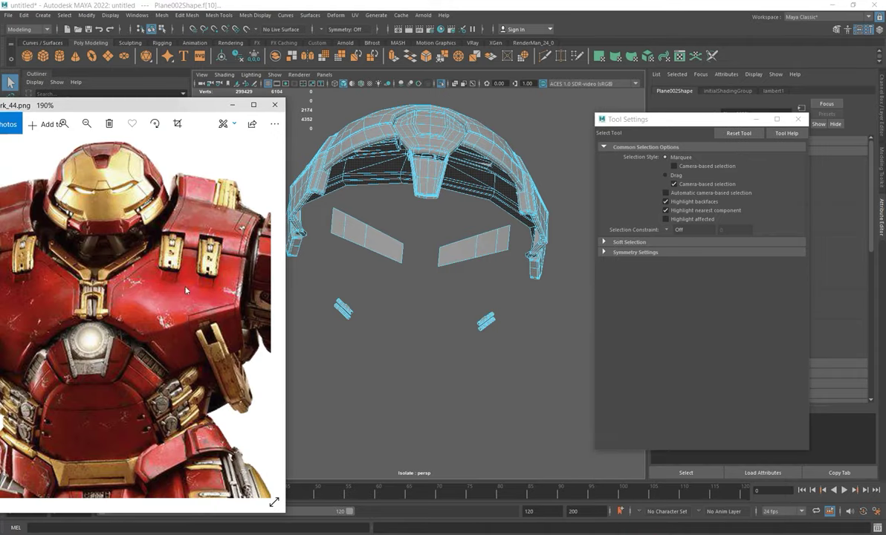
pyautogui.moveTo(152, 105); pyautogui.dragTo(451, 32)
pyautogui.scroll(-3, 408, 282)
pyautogui.moveTo(408, 283); pyautogui.dragTo(445, 214)
pyautogui.moveTo(506, 313); pyautogui.dragTo(488, 392)
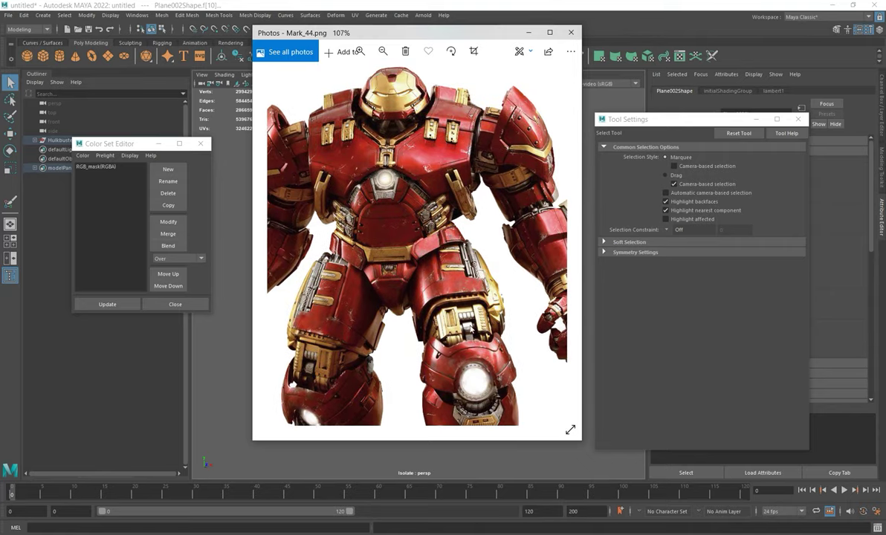
pyautogui.scroll(4, 378, 89)
pyautogui.scroll(-3, 434, 191)
pyautogui.scroll(-3, 434, 191)
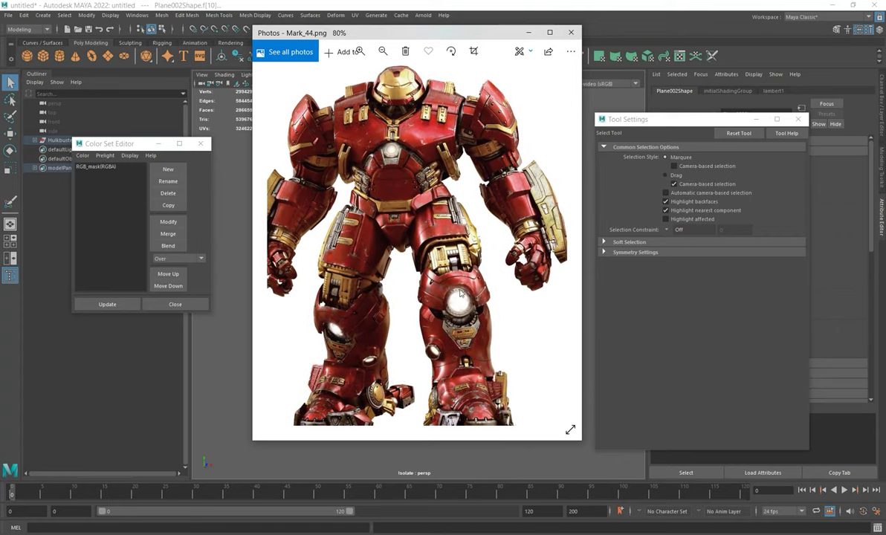
pyautogui.moveTo(473, 42); pyautogui.dragTo(160, 122)
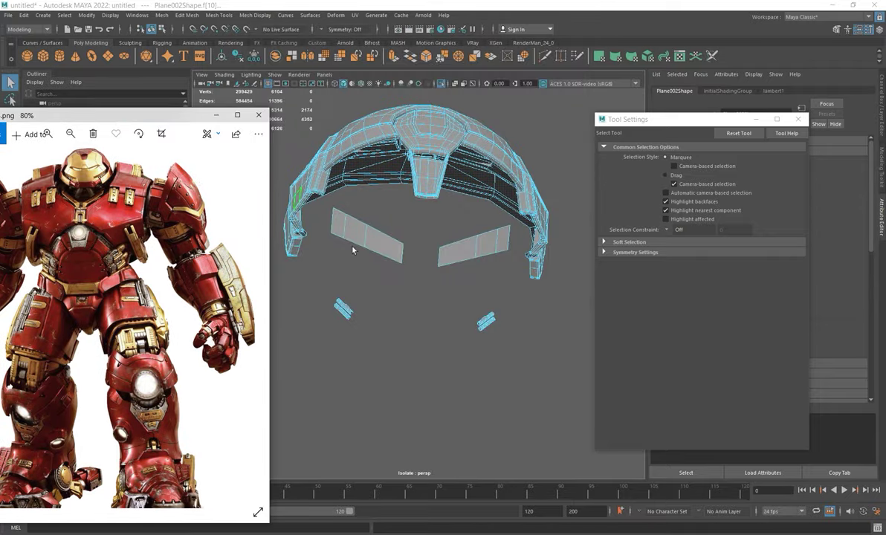
# Return to Maya and remove the eye planes and the small jaw pieces from the face selection.
pyautogui.keyDown('alt'); pyautogui.moveTo(443, 240); pyautogui.dragTo(418, 255); pyautogui.keyUp('alt')
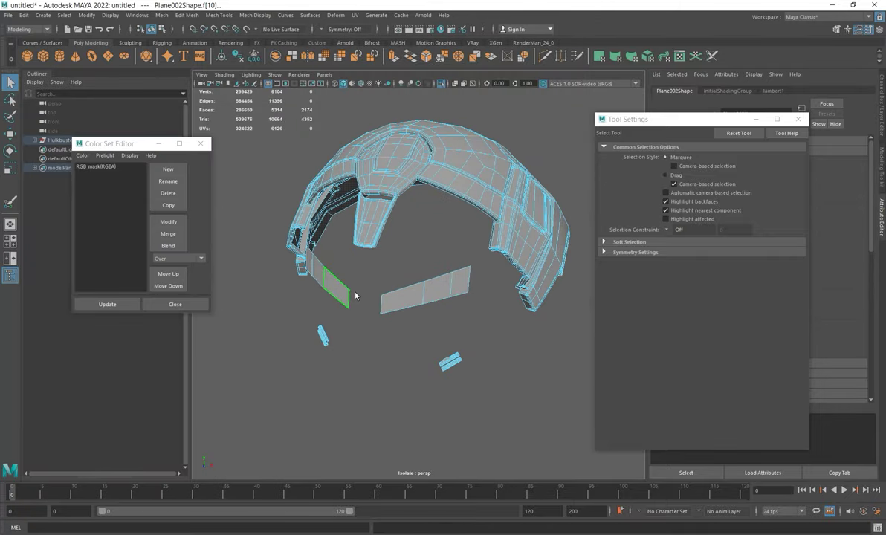
pyautogui.keyDown('alt'); pyautogui.moveTo(354, 296); pyautogui.dragTo(353, 263); pyautogui.keyUp('alt')
pyautogui.keyDown('alt'); pyautogui.moveTo(478, 315); pyautogui.dragTo(352, 279); pyautogui.keyUp('alt')
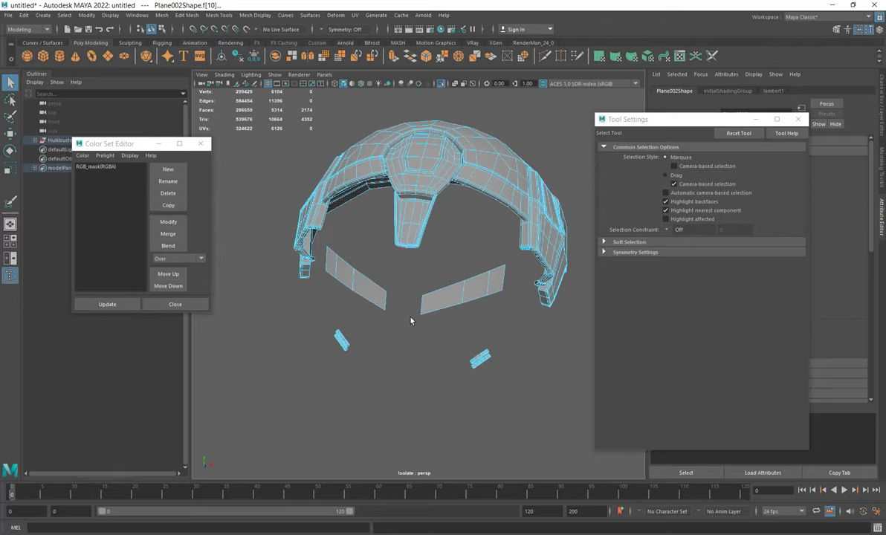
pyautogui.keyDown('alt'); pyautogui.moveTo(435, 296); pyautogui.dragTo(469, 253); pyautogui.keyUp('alt')
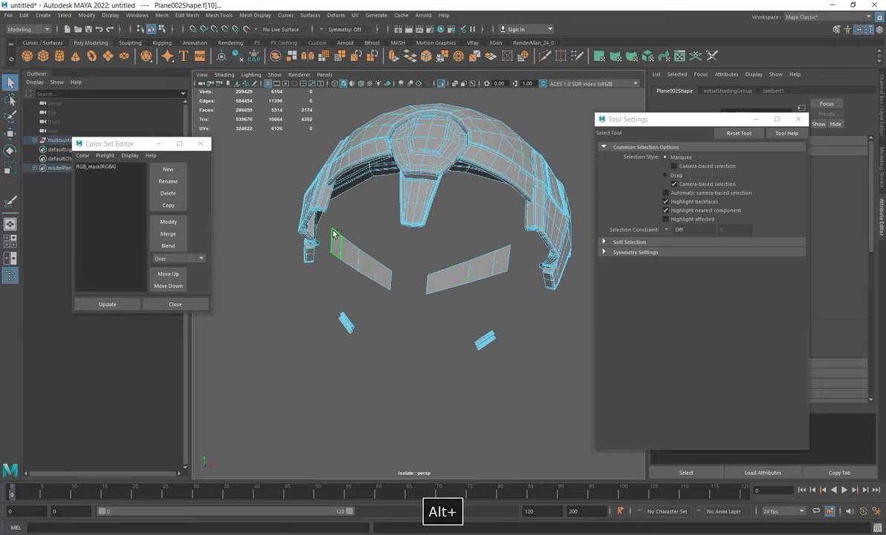
pyautogui.keyDown('shift'); pyautogui.moveTo(326, 223); pyautogui.dragTo(388, 297); pyautogui.keyUp('shift')
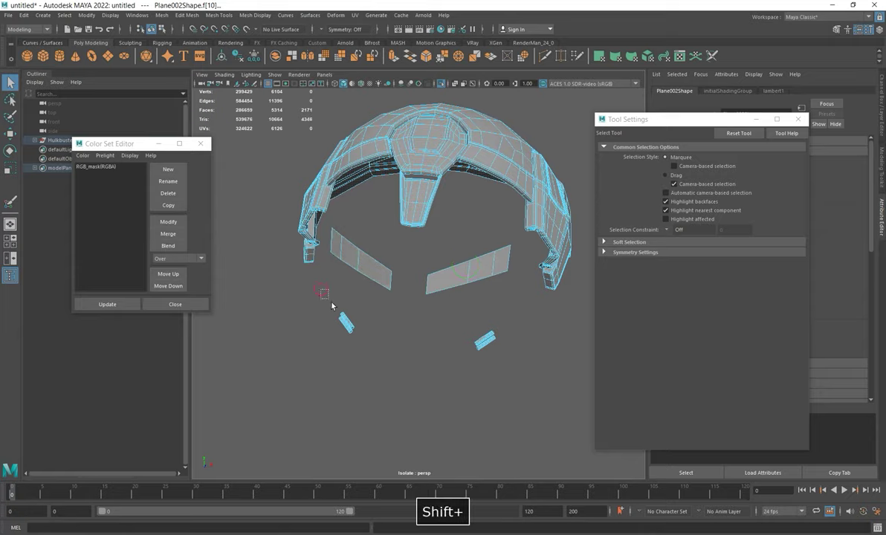
pyautogui.keyDown('shift'); pyautogui.moveTo(332, 305); pyautogui.dragTo(376, 354); pyautogui.keyUp('shift')
pyautogui.keyDown('shift'); pyautogui.moveTo(409, 247); pyautogui.dragTo(504, 306); pyautogui.keyUp('shift')
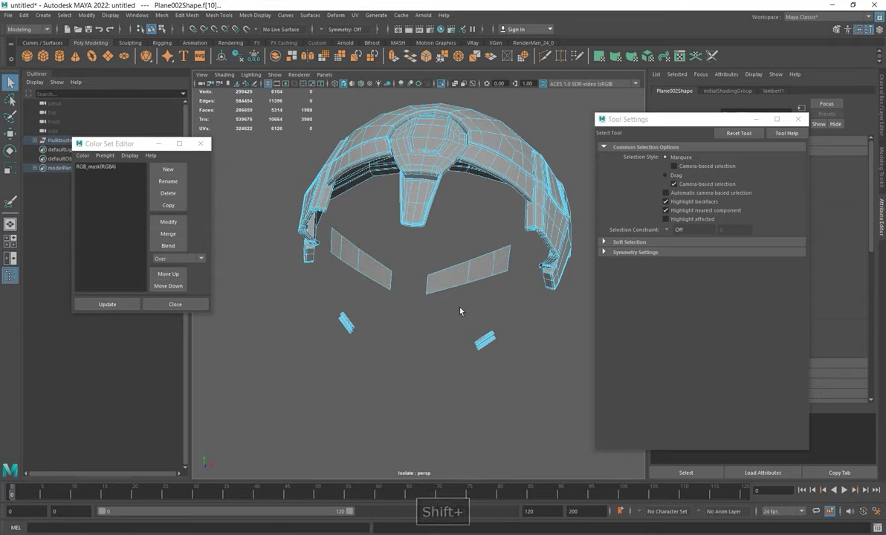
# Isolate the reduced selection of upper helmet shells again and switch the helmet back to object mode.
pyautogui.click(440, 84)
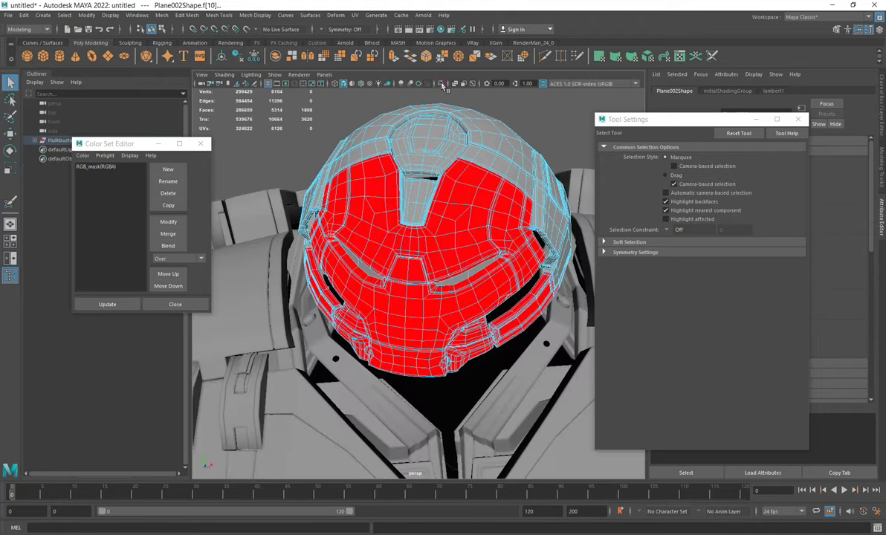
pyautogui.click(440, 84)
pyautogui.keyDown('alt'); pyautogui.moveTo(470, 222); pyautogui.dragTo(435, 244); pyautogui.keyUp('alt')
pyautogui.moveTo(417, 197); pyautogui.dragTo(485, 182, button='right')
pyautogui.moveTo(486, 195)
pyautogui.keyDown('alt'); pyautogui.mouseDown()
pyautogui.moveTo(580, 223)
pyautogui.moveTo(442, 206)
pyautogui.moveTo(490, 194)
pyautogui.moveTo(502, 200)
pyautogui.mouseUp(); pyautogui.keyUp('alt')
# Flood the isolated upper helmet shells with pure blue using the Paint Vertex Color Tool.
pyautogui.click(254, 16)
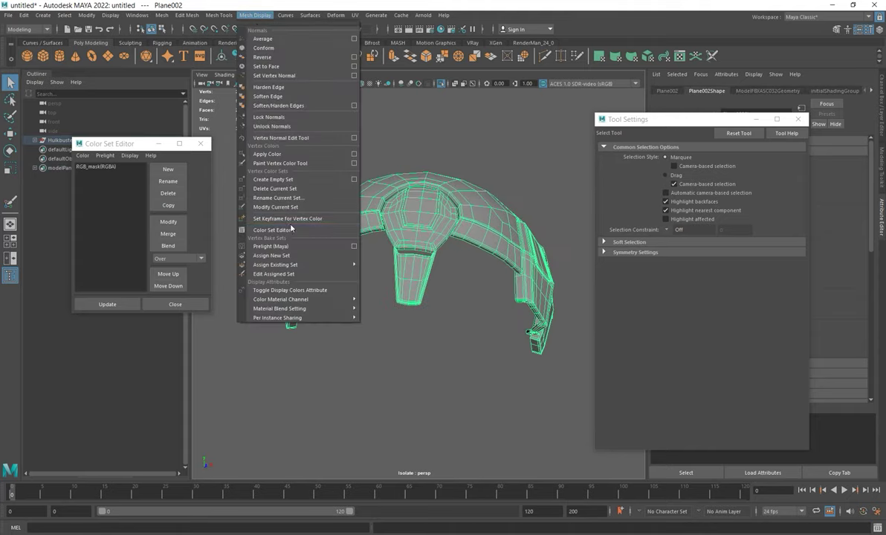
pyautogui.click(271, 163)
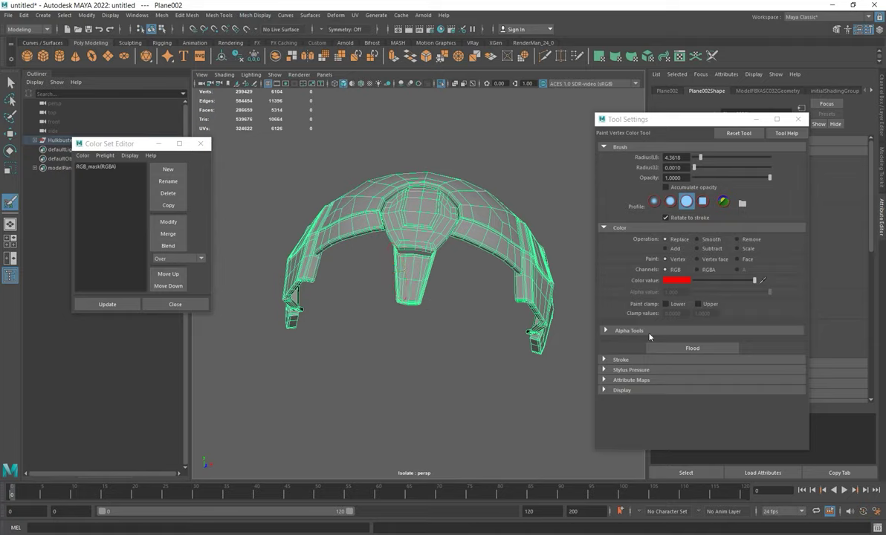
pyautogui.click(674, 281)
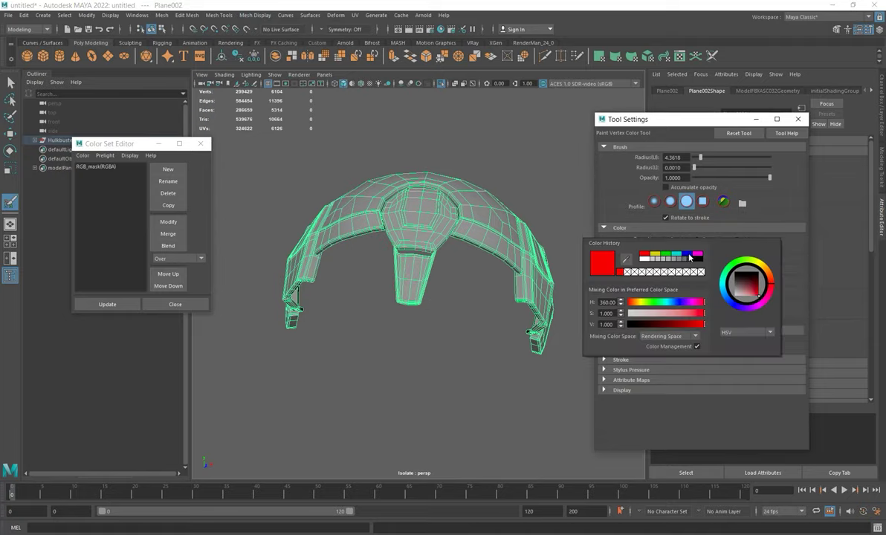
pyautogui.click(689, 257)
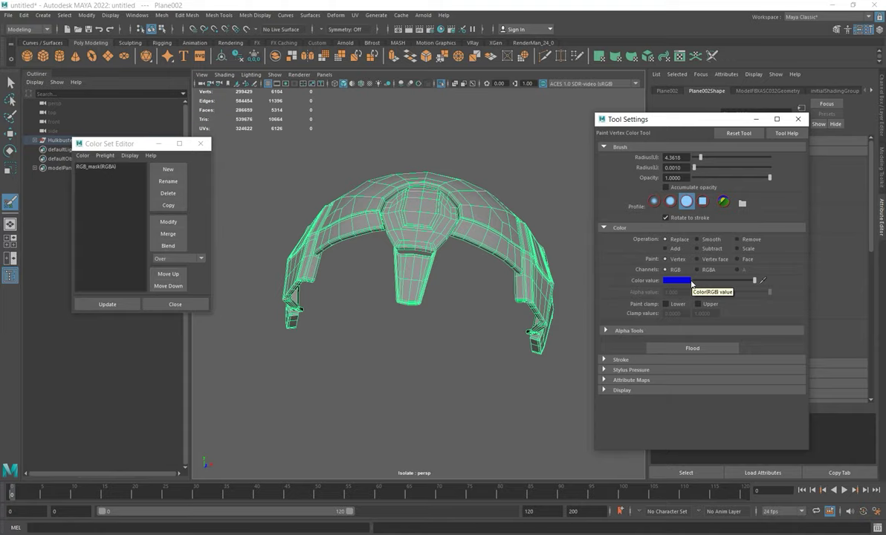
pyautogui.click(682, 282)
pyautogui.click(684, 283)
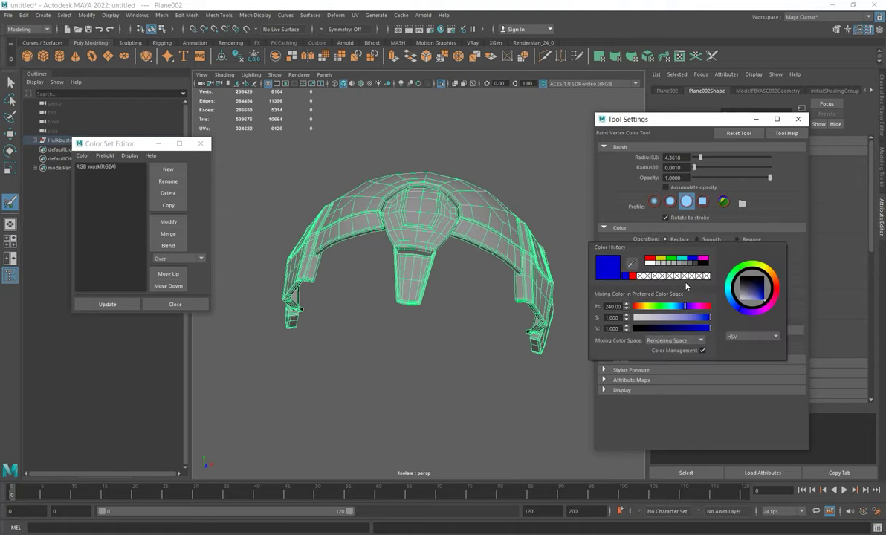
pyautogui.click(695, 350)
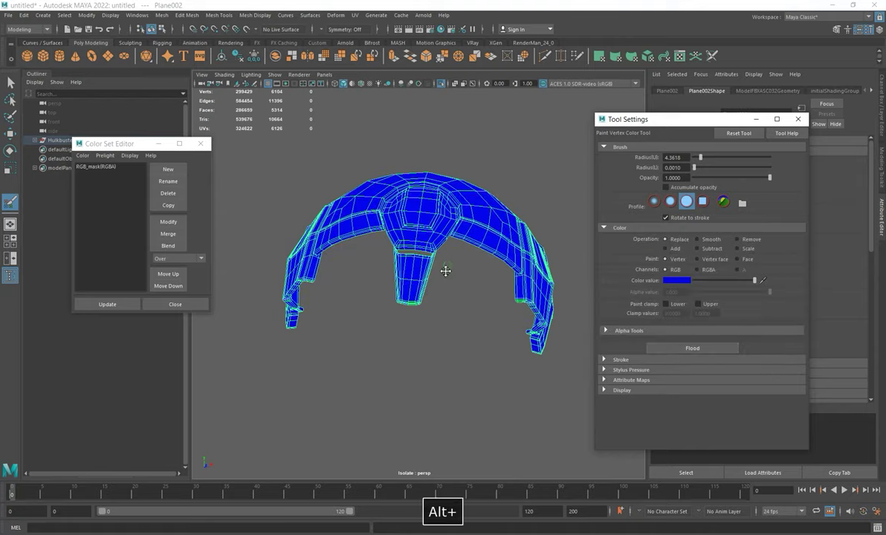
# Activate the Move tool, turn off the isolation and inspect the red and blue helmet on the full suit.
pyautogui.keyDown('alt'); pyautogui.moveTo(445, 270); pyautogui.dragTo(444, 88); pyautogui.keyUp('alt')
pyautogui.press('w')
pyautogui.click(444, 86)
pyautogui.keyDown('alt'); pyautogui.moveTo(554, 352); pyautogui.dragTo(475, 331, button='right'); pyautogui.keyUp('alt')
pyautogui.keyDown('alt'); pyautogui.moveTo(476, 331); pyautogui.dragTo(416, 322); pyautogui.keyUp('alt')
pyautogui.keyDown('alt'); pyautogui.moveTo(416, 322); pyautogui.dragTo(523, 344, button='right'); pyautogui.keyUp('alt')
pyautogui.keyDown('alt'); pyautogui.moveTo(524, 344); pyautogui.dragTo(504, 320, button='middle'); pyautogui.keyUp('alt')
pyautogui.keyDown('alt'); pyautogui.moveTo(504, 320); pyautogui.dragTo(429, 326); pyautogui.keyUp('alt')
pyautogui.keyDown('alt'); pyautogui.moveTo(428, 326); pyautogui.dragTo(401, 336, button='right'); pyautogui.keyUp('alt')
pyautogui.keyDown('alt'); pyautogui.moveTo(401, 336); pyautogui.dragTo(425, 329); pyautogui.keyUp('alt')
pyautogui.keyDown('alt'); pyautogui.moveTo(425, 328); pyautogui.dragTo(483, 333, button='right'); pyautogui.keyUp('alt')
pyautogui.keyDown('alt'); pyautogui.moveTo(483, 333); pyautogui.dragTo(425, 322); pyautogui.keyUp('alt')
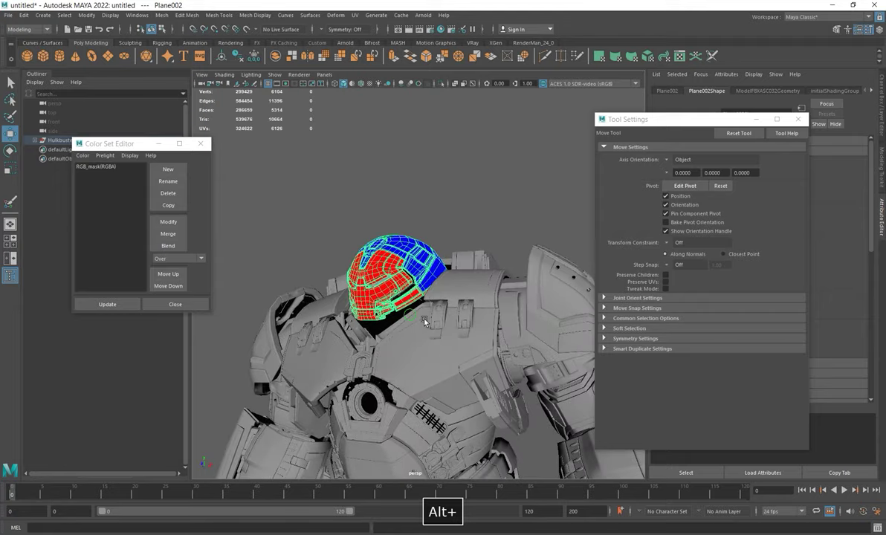
# Select the suit's shoulder armor piece, then select a part of the hand instead.
pyautogui.keyDown('alt'); pyautogui.moveTo(425, 323); pyautogui.dragTo(308, 284, button='right'); pyautogui.keyUp('alt')
pyautogui.click(490, 294)
pyautogui.keyDown('alt'); pyautogui.moveTo(309, 284); pyautogui.dragTo(361, 338); pyautogui.keyUp('alt')
pyautogui.click(331, 308)
pyautogui.keyDown('alt'); pyautogui.moveTo(361, 339); pyautogui.dragTo(375, 286, button='middle'); pyautogui.keyUp('alt')
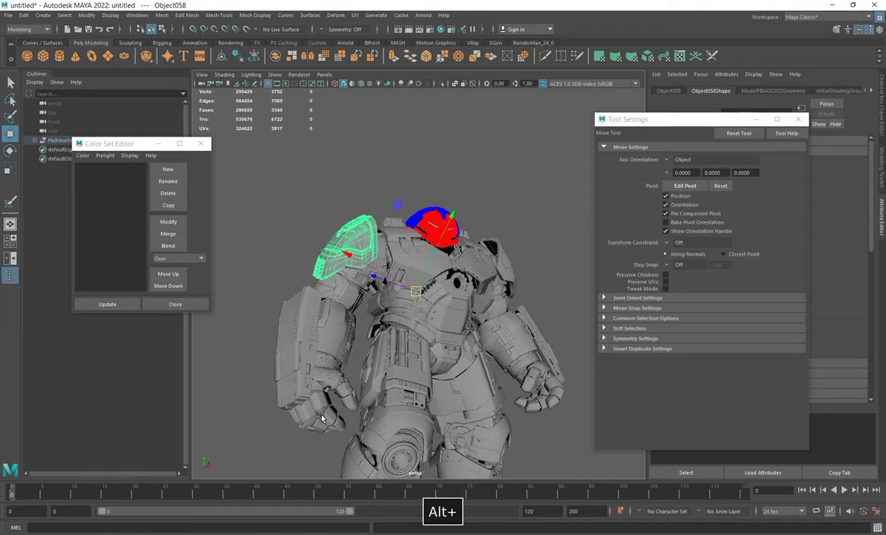
pyautogui.click(323, 419)
# Examine the deselected helmet's red and blue mask areas from several angles.
pyautogui.keyDown('alt'); pyautogui.moveTo(381, 429); pyautogui.dragTo(419, 321); pyautogui.keyUp('alt')
pyautogui.keyDown('alt'); pyautogui.moveTo(420, 321); pyautogui.dragTo(450, 401, button='middle'); pyautogui.keyUp('alt')
pyautogui.keyDown('alt'); pyautogui.moveTo(450, 402); pyautogui.dragTo(520, 391, button='right'); pyautogui.keyUp('alt')
pyautogui.keyDown('alt'); pyautogui.moveTo(520, 391); pyautogui.dragTo(394, 321); pyautogui.keyUp('alt')
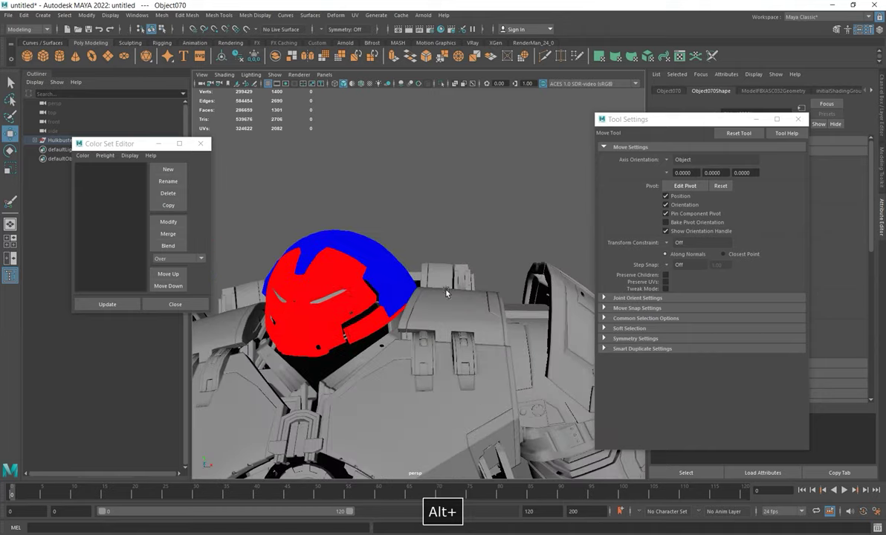
pyautogui.keyDown('alt'); pyautogui.moveTo(321, 323); pyautogui.dragTo(376, 307); pyautogui.keyUp('alt')
pyautogui.keyDown('alt'); pyautogui.moveTo(376, 307); pyautogui.dragTo(401, 336, button='right'); pyautogui.keyUp('alt')
pyautogui.keyDown('alt'); pyautogui.moveTo(370, 329); pyautogui.dragTo(411, 350); pyautogui.keyUp('alt')
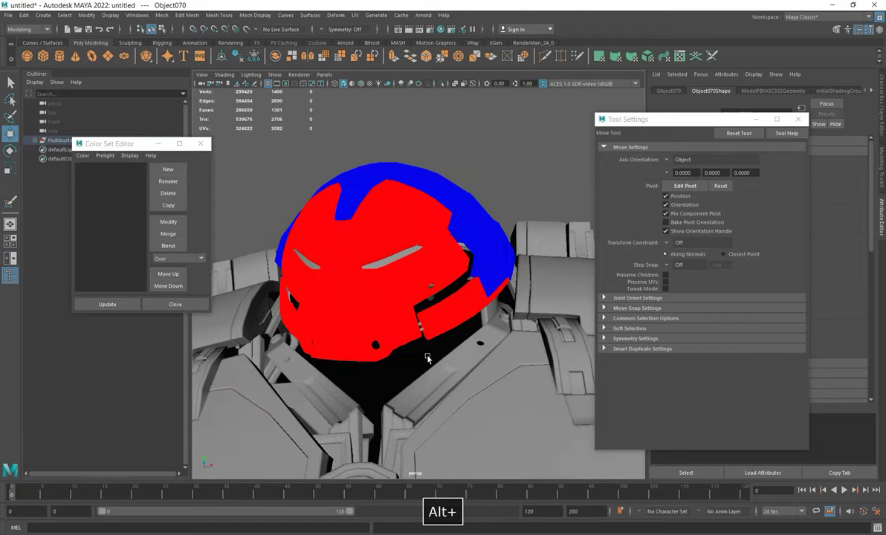
pyautogui.keyDown('alt'); pyautogui.moveTo(481, 355); pyautogui.dragTo(445, 292, button='middle'); pyautogui.keyUp('alt')
pyautogui.keyDown('alt'); pyautogui.moveTo(445, 291); pyautogui.dragTo(363, 284); pyautogui.keyUp('alt')
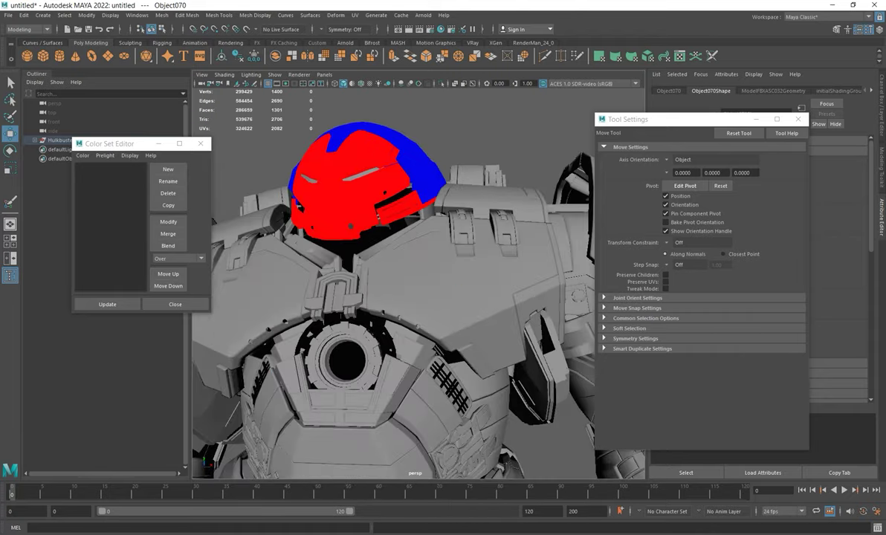
# Compare the chest and waist armor with the Mark_44.png reference in Photos and return to Maya.
pyautogui.hotkey('alt', 'Tab')
pyautogui.scroll(6, 173, 292)
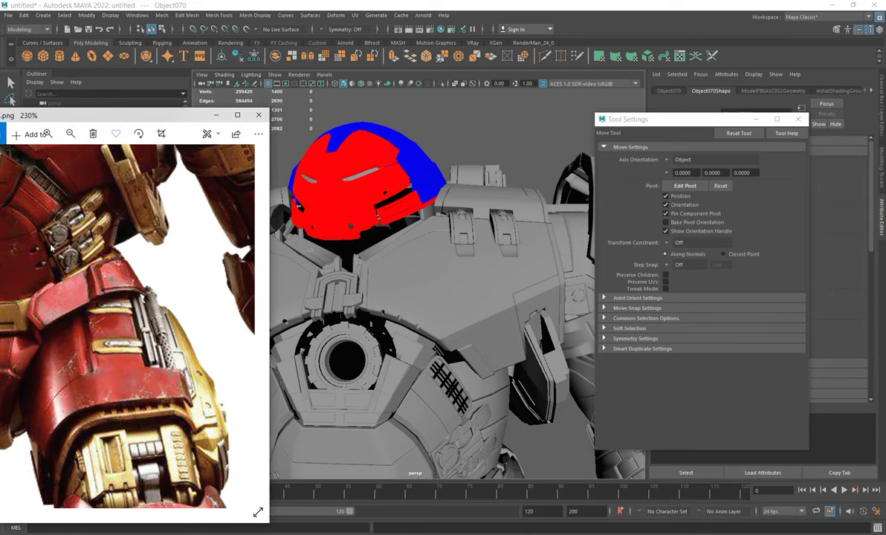
pyautogui.scroll(-3, 82, 247)
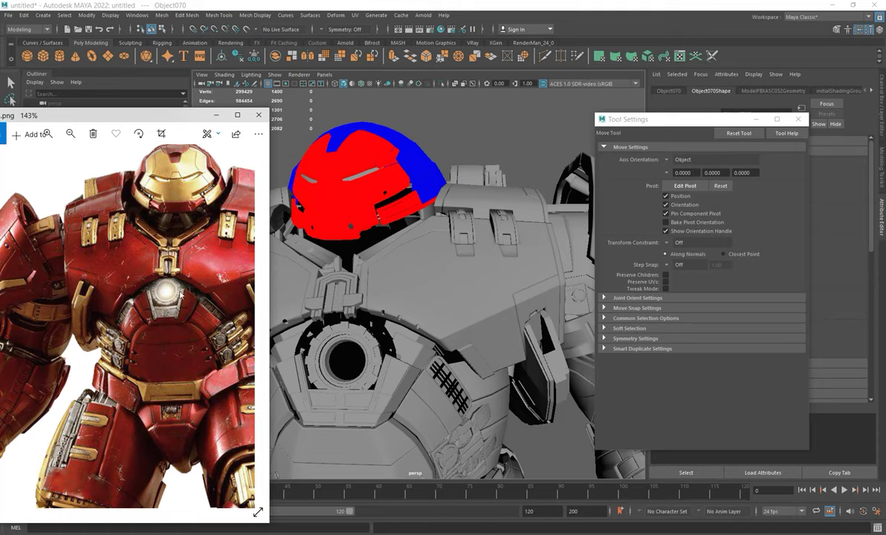
pyautogui.scroll(4, 168, 296)
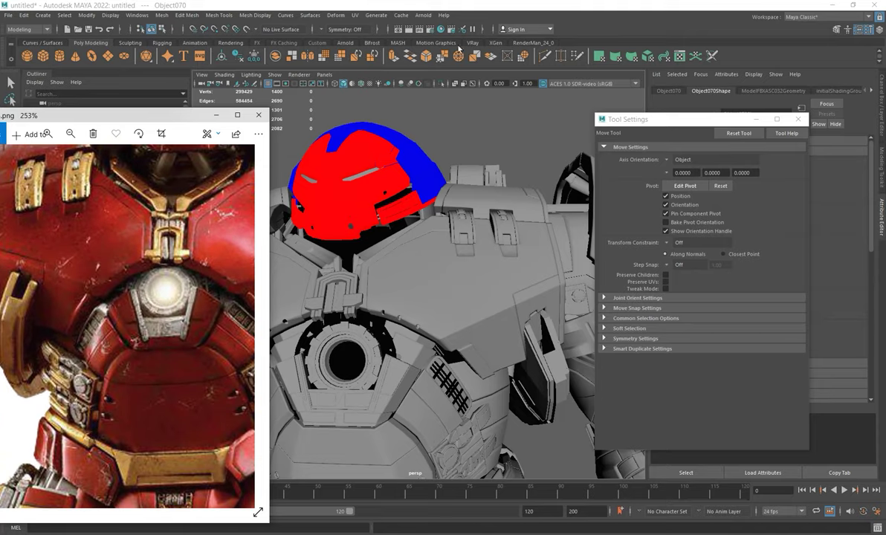
pyautogui.click(505, 76)
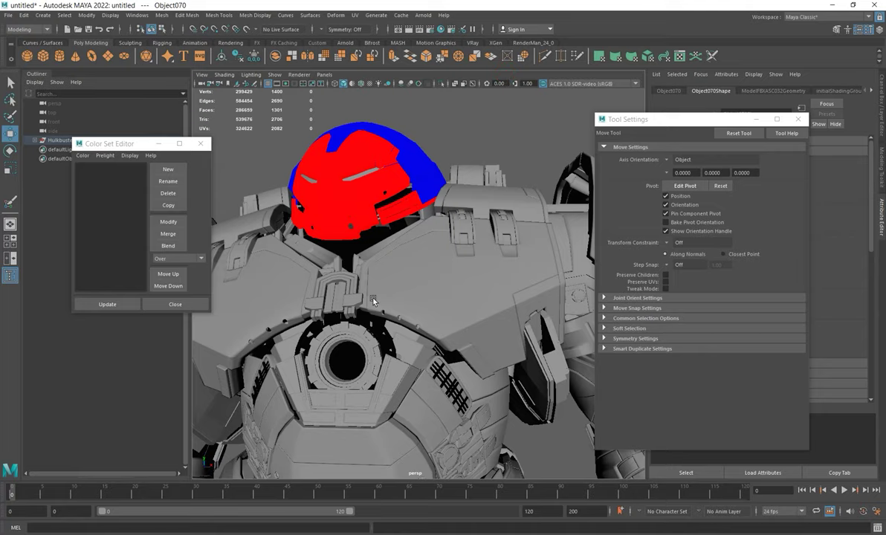
# Close the Tool Settings window and inspect the unpainted body armor around the masked helmet.
pyautogui.keyDown('alt'); pyautogui.moveTo(415, 295); pyautogui.dragTo(380, 237); pyautogui.keyUp('alt')
pyautogui.keyDown('alt'); pyautogui.moveTo(381, 236); pyautogui.dragTo(394, 286, button='middle'); pyautogui.keyUp('alt')
pyautogui.keyDown('alt'); pyautogui.moveTo(394, 286); pyautogui.dragTo(480, 286, button='right'); pyautogui.keyUp('alt')
pyautogui.keyDown('alt'); pyautogui.moveTo(480, 286); pyautogui.dragTo(440, 257); pyautogui.keyUp('alt')
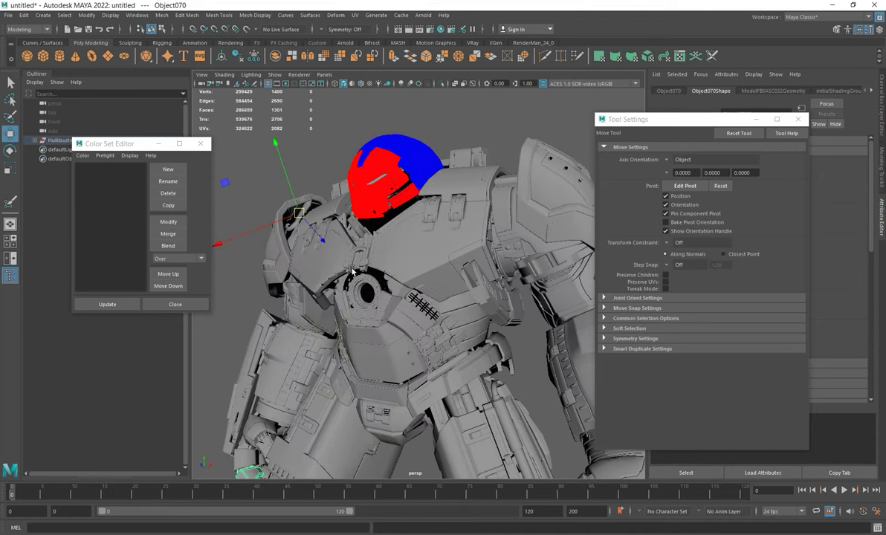
pyautogui.click(797, 121)
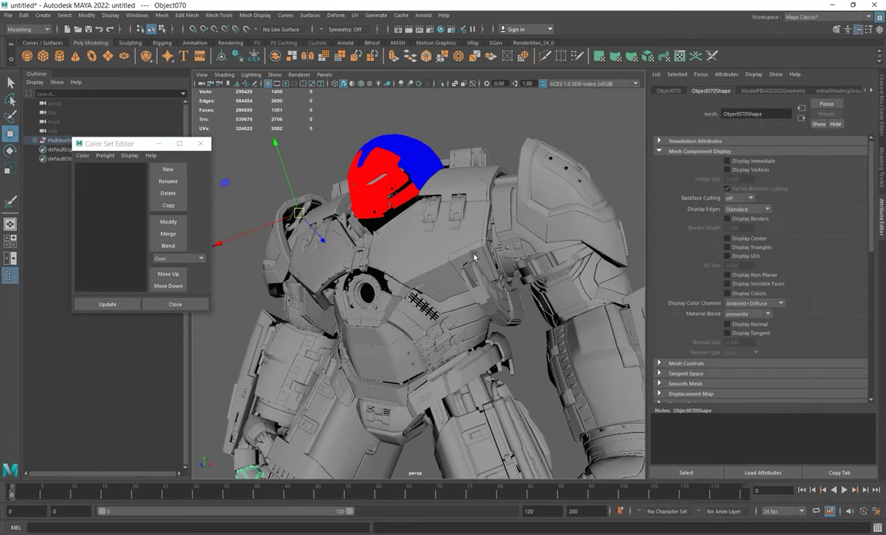
pyautogui.keyDown('alt'); pyautogui.moveTo(476, 257); pyautogui.dragTo(491, 229); pyautogui.keyUp('alt')
pyautogui.scroll(-5, 489, 230)
pyautogui.keyDown('alt'); pyautogui.moveTo(469, 272); pyautogui.dragTo(430, 274); pyautogui.keyUp('alt')
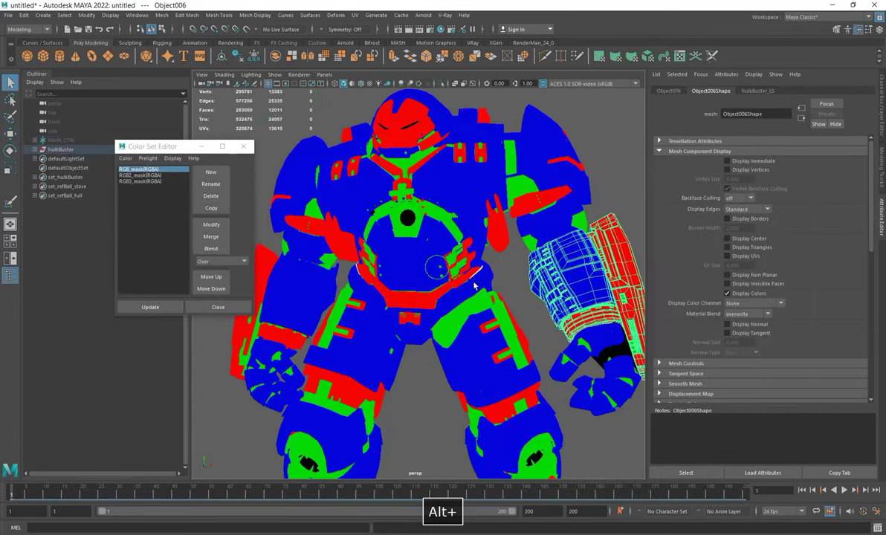
# Examine the fully masked Hulkbuster suit from the front and side, including the head and chest.
pyautogui.scroll(-5, 474, 285)
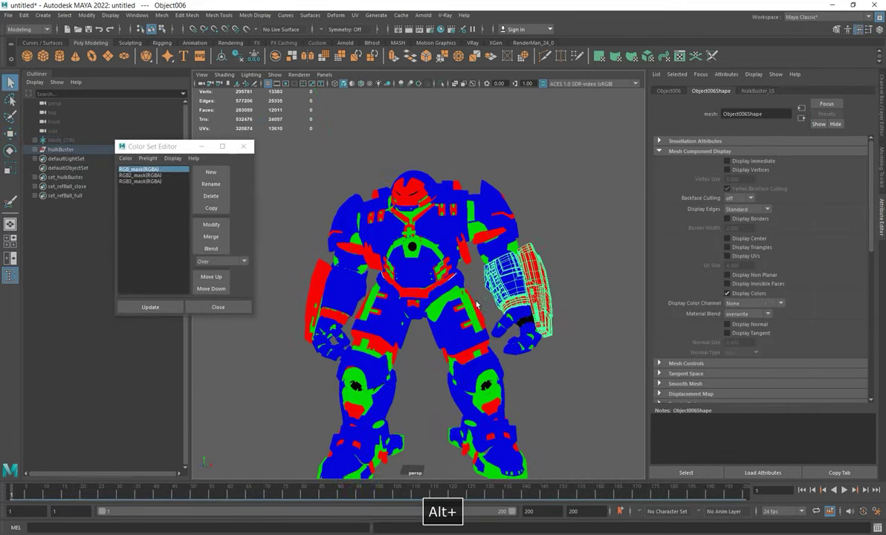
pyautogui.keyDown('alt'); pyautogui.moveTo(474, 285); pyautogui.dragTo(471, 246, button='middle'); pyautogui.keyUp('alt')
pyautogui.keyDown('alt'); pyautogui.moveTo(484, 307); pyautogui.dragTo(464, 320); pyautogui.keyUp('alt')
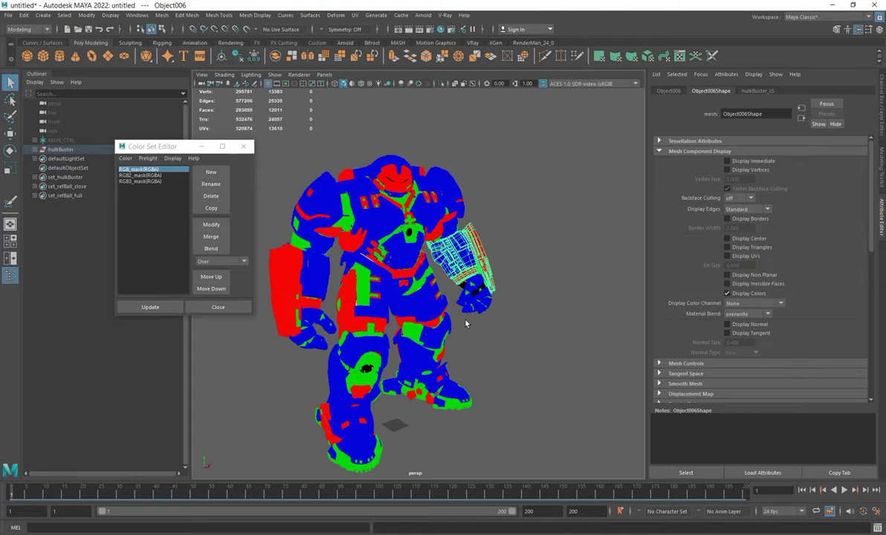
pyautogui.keyDown('alt'); pyautogui.moveTo(466, 324); pyautogui.dragTo(439, 310); pyautogui.keyUp('alt')
pyautogui.keyDown('alt'); pyautogui.moveTo(389, 186); pyautogui.dragTo(525, 259, button='right'); pyautogui.keyUp('alt')
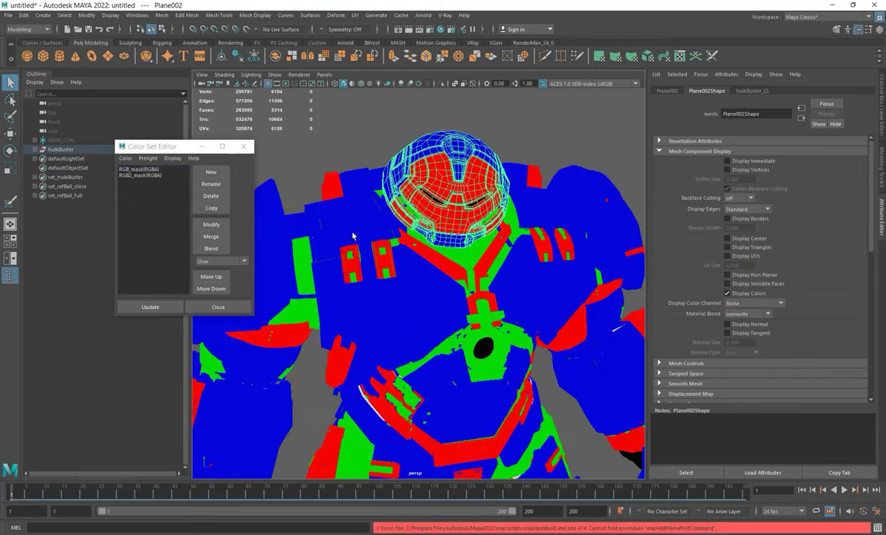
# Select the chest, upper arm and left shoulder armor in turn, and make RGB_mask the shoulder's current color set.
pyautogui.click(354, 236)
pyautogui.click(266, 364)
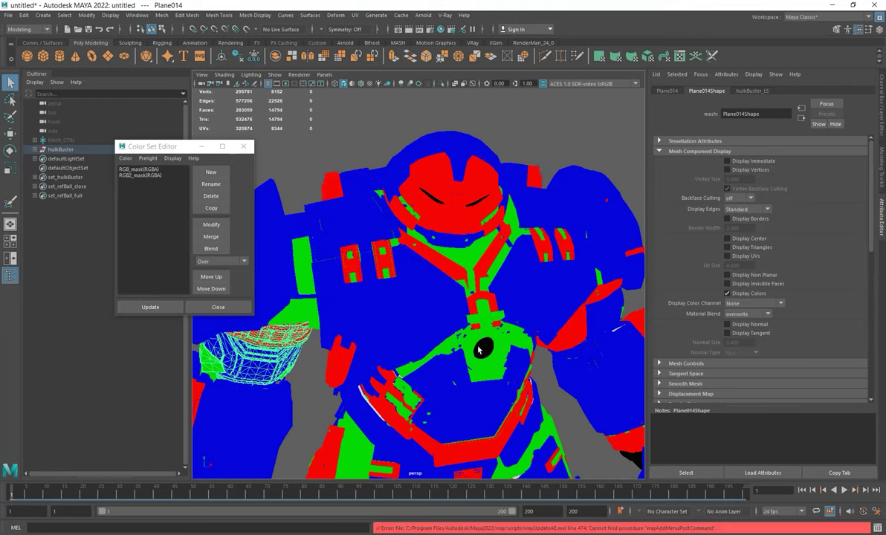
pyautogui.click(386, 293)
pyautogui.keyDown('alt'); pyautogui.moveTo(460, 281); pyautogui.dragTo(426, 250); pyautogui.keyUp('alt')
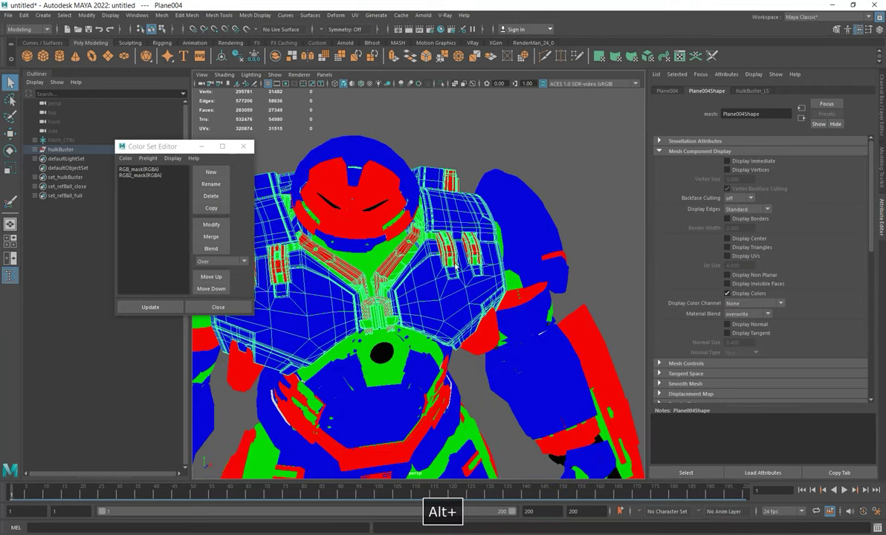
pyautogui.click(532, 208)
pyautogui.moveTo(155, 151); pyautogui.dragTo(119, 155)
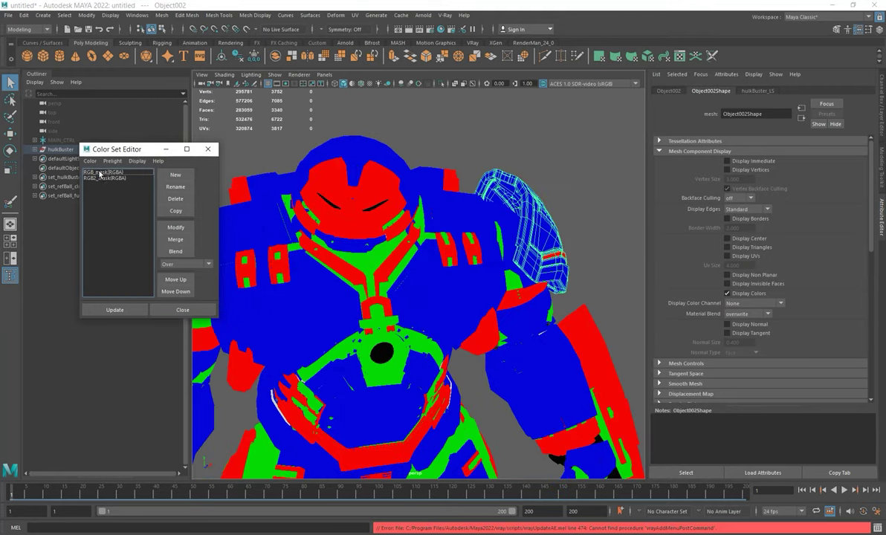
pyautogui.click(101, 172)
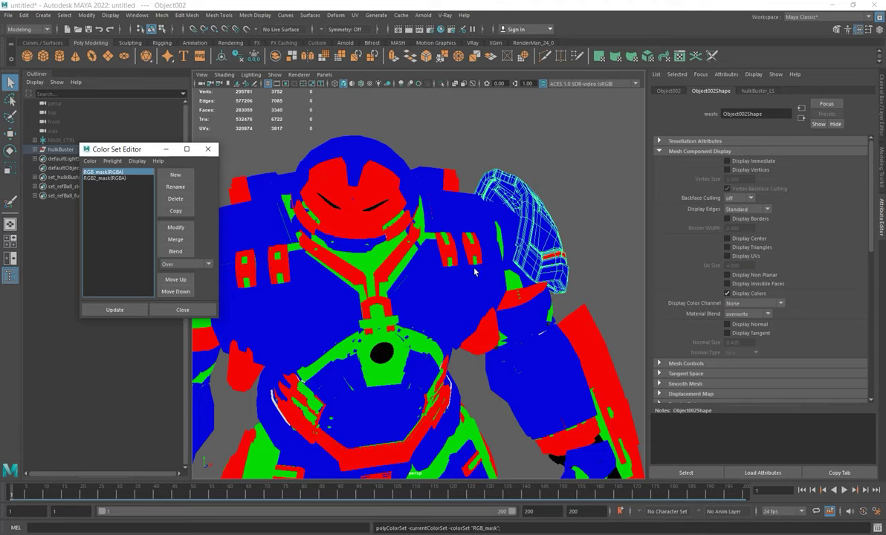
# Select the helmet and examine its red, green and blue mask areas from several angles.
pyautogui.click(371, 221)
pyautogui.keyDown('alt'); pyautogui.moveTo(371, 221); pyautogui.dragTo(336, 199); pyautogui.keyUp('alt')
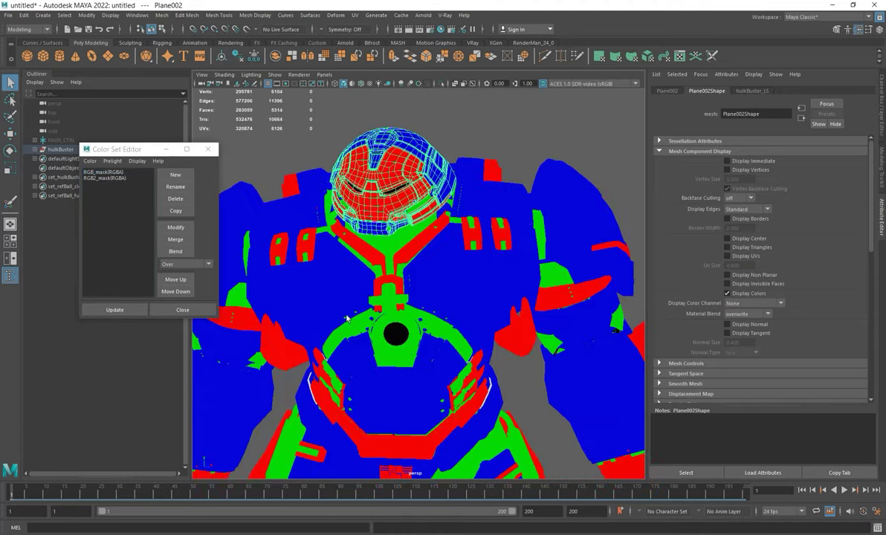
pyautogui.keyDown('alt'); pyautogui.moveTo(354, 283); pyautogui.dragTo(396, 272); pyautogui.keyUp('alt')
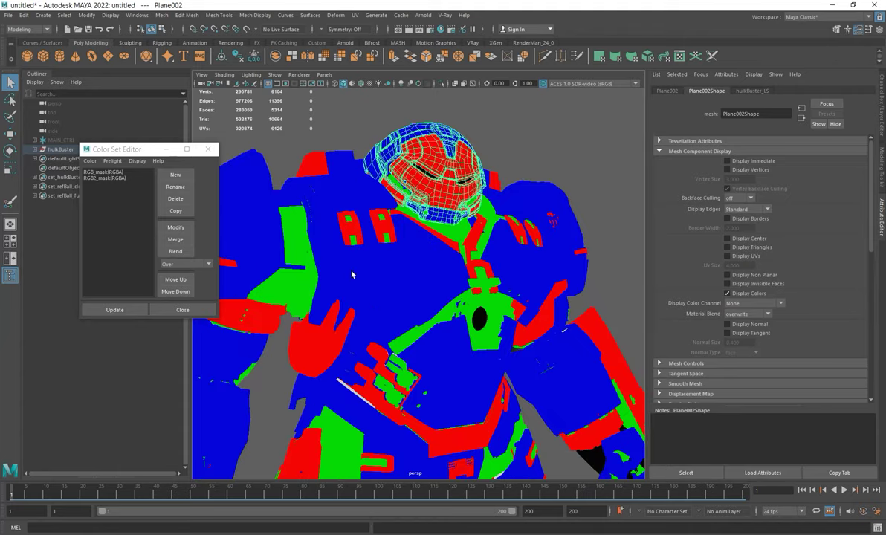
pyautogui.keyDown('alt'); pyautogui.moveTo(408, 226); pyautogui.dragTo(359, 221); pyautogui.keyUp('alt')
pyautogui.keyDown('alt'); pyautogui.moveTo(367, 201); pyautogui.dragTo(416, 257, button='middle'); pyautogui.keyUp('alt')
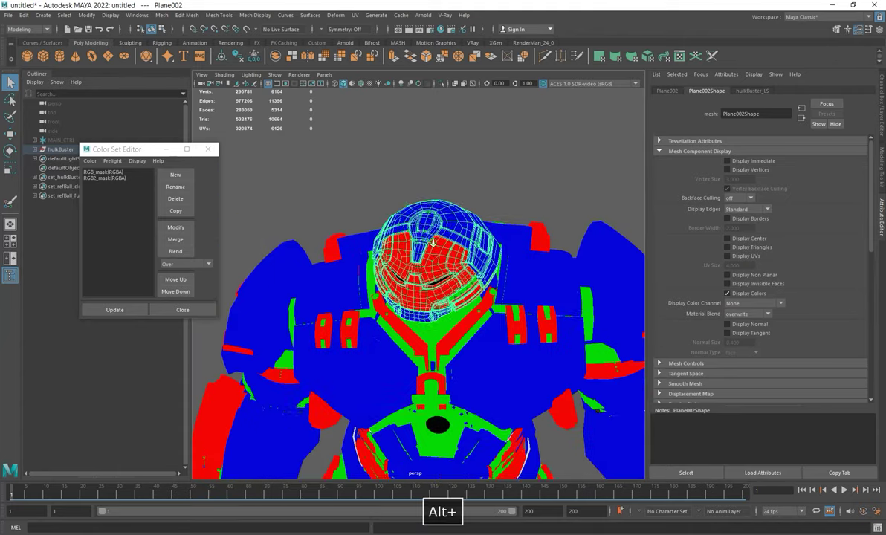
pyautogui.keyDown('alt'); pyautogui.moveTo(416, 257); pyautogui.dragTo(466, 248, button='right'); pyautogui.keyUp('alt')
pyautogui.keyDown('alt'); pyautogui.moveTo(466, 248); pyautogui.dragTo(415, 246); pyautogui.keyUp('alt')
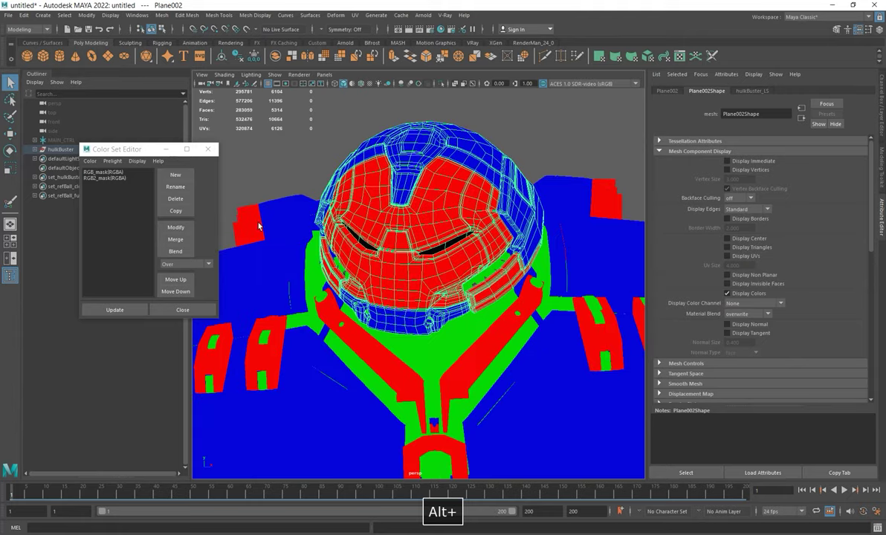
# Switch the helmet to the RGB2_mask color set and examine its eyes up close.
pyautogui.click(100, 180)
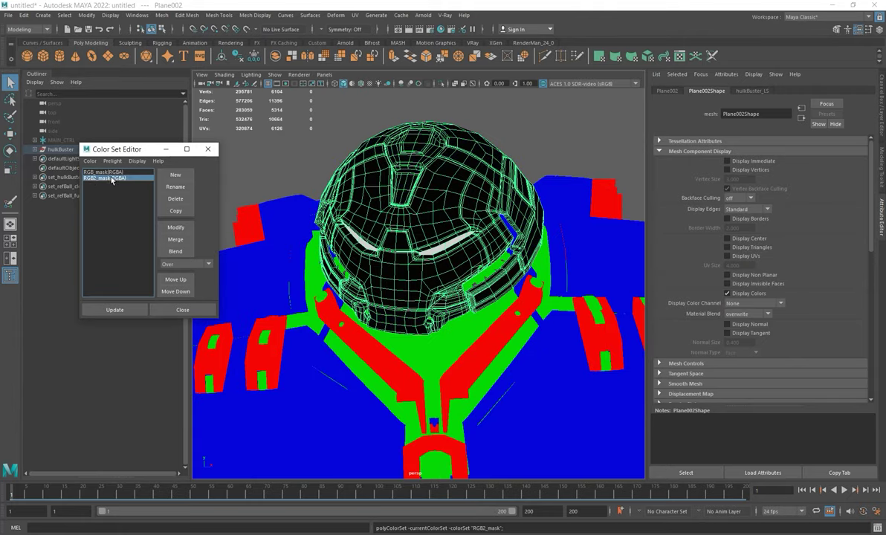
pyautogui.keyDown('alt'); pyautogui.moveTo(431, 283); pyautogui.dragTo(448, 239); pyautogui.keyUp('alt')
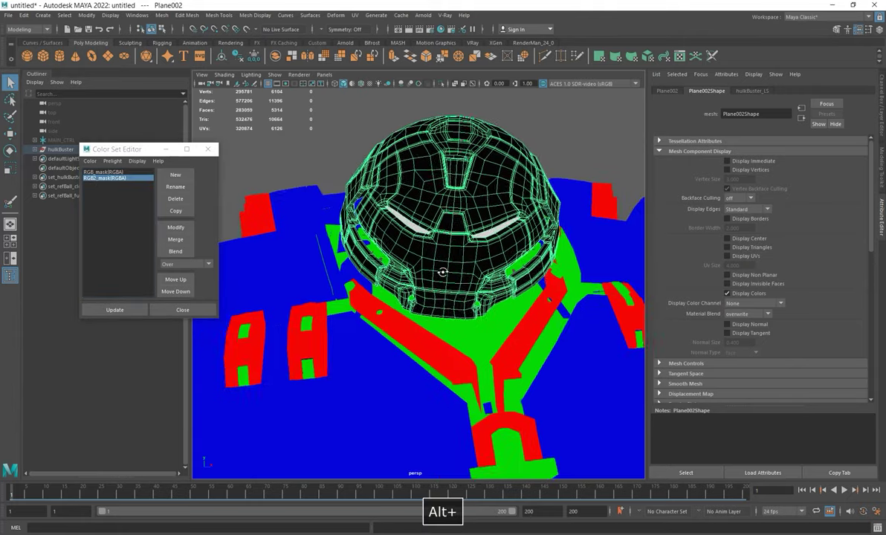
pyautogui.keyDown('alt'); pyautogui.moveTo(448, 238); pyautogui.dragTo(485, 253, button='right'); pyautogui.keyUp('alt')
pyautogui.keyDown('alt'); pyautogui.moveTo(485, 255); pyautogui.dragTo(500, 191); pyautogui.keyUp('alt')
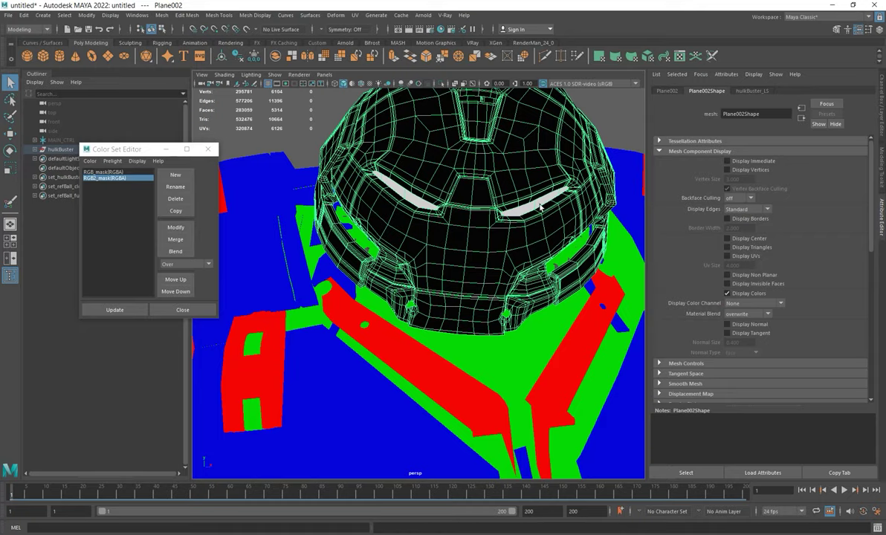
pyautogui.keyDown('alt'); pyautogui.moveTo(497, 244); pyautogui.dragTo(432, 280, button='right'); pyautogui.keyUp('alt')
# Select the torso armor from behind and switch it to the RGB2_mask color set.
pyautogui.keyDown('alt'); pyautogui.moveTo(477, 320); pyautogui.dragTo(254, 323); pyautogui.keyUp('alt')
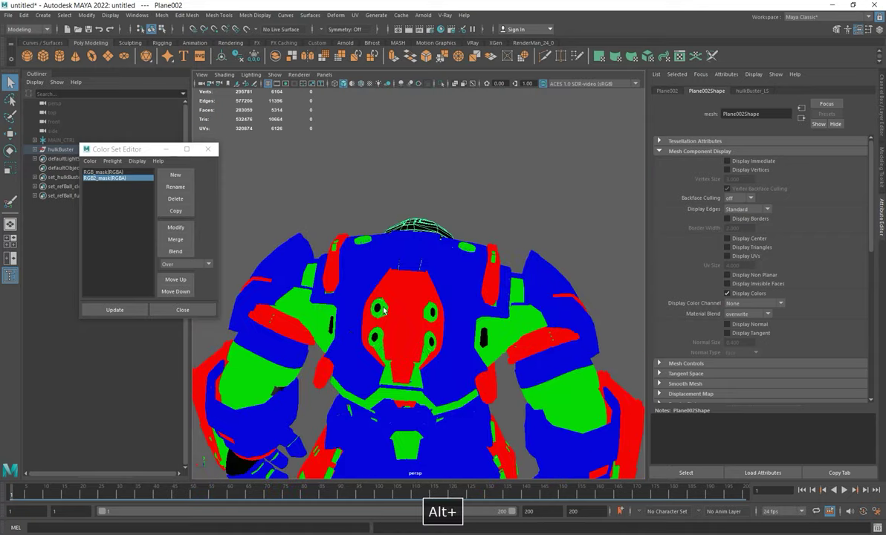
pyautogui.keyDown('alt'); pyautogui.moveTo(382, 314); pyautogui.dragTo(417, 324); pyautogui.keyUp('alt')
pyautogui.keyDown('alt'); pyautogui.moveTo(379, 364); pyautogui.dragTo(391, 313); pyautogui.keyUp('alt')
pyautogui.click(458, 295)
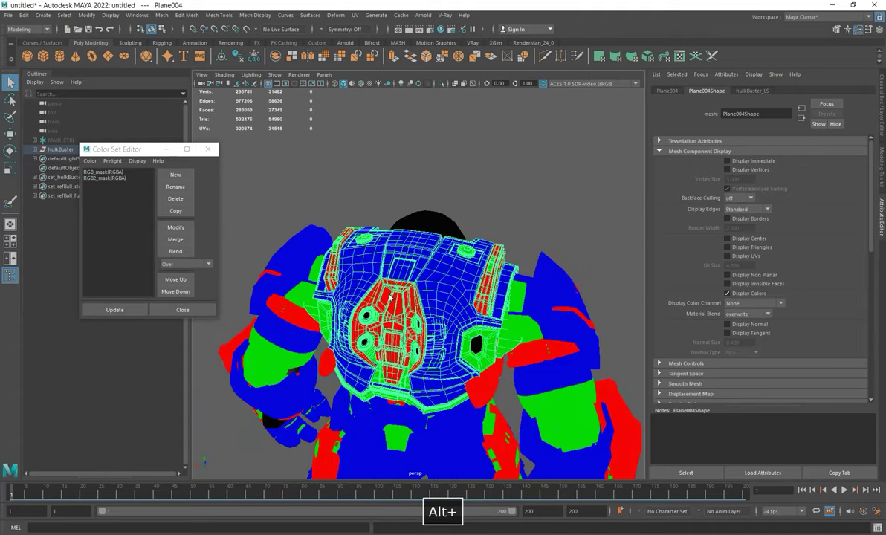
pyautogui.keyDown('alt'); pyautogui.moveTo(388, 296); pyautogui.dragTo(406, 273, button='middle'); pyautogui.keyUp('alt')
pyautogui.click(101, 180)
pyautogui.keyDown('alt'); pyautogui.moveTo(365, 298); pyautogui.dragTo(439, 299); pyautogui.keyUp('alt')
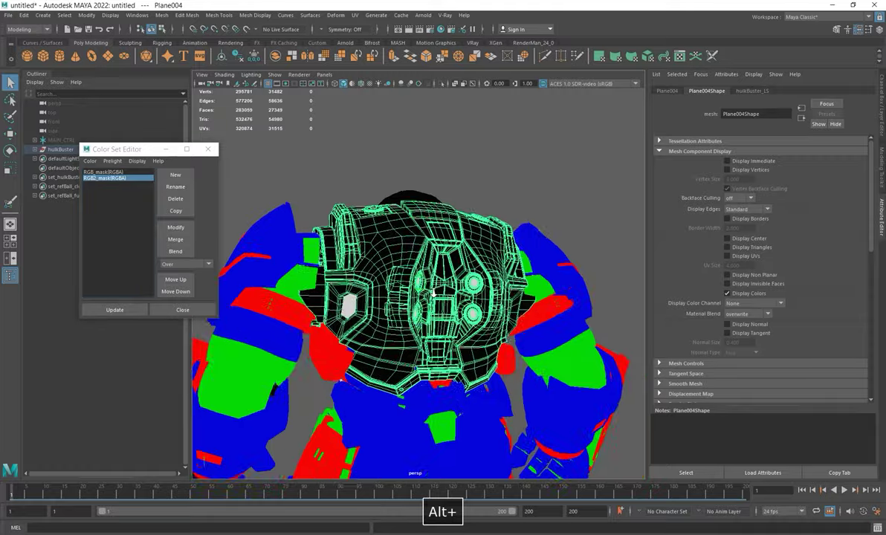
# Examine the thruster areas on the torso's back in the RGB2_mask color set.
pyautogui.scroll(3, 440, 298)
pyautogui.keyDown('alt'); pyautogui.moveTo(486, 370); pyautogui.dragTo(410, 320); pyautogui.keyUp('alt')
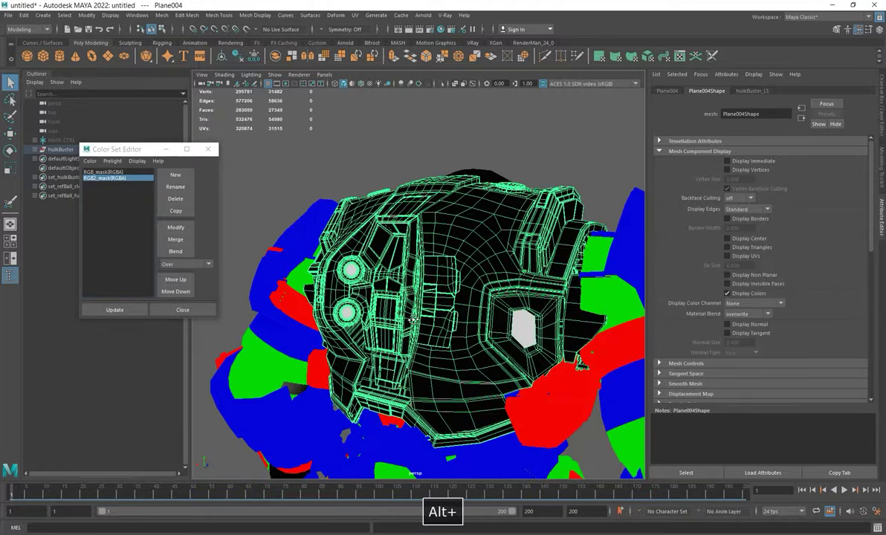
pyautogui.keyDown('alt'); pyautogui.moveTo(464, 284); pyautogui.dragTo(388, 285); pyautogui.keyUp('alt')
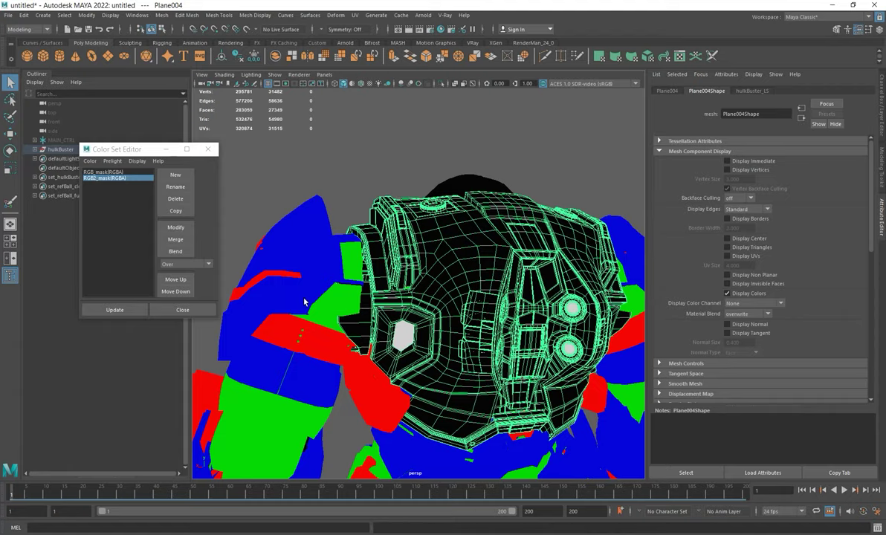
pyautogui.keyDown('alt'); pyautogui.moveTo(516, 312); pyautogui.dragTo(378, 276); pyautogui.keyUp('alt')
pyautogui.keyDown('alt'); pyautogui.moveTo(457, 321); pyautogui.dragTo(471, 356); pyautogui.keyUp('alt')
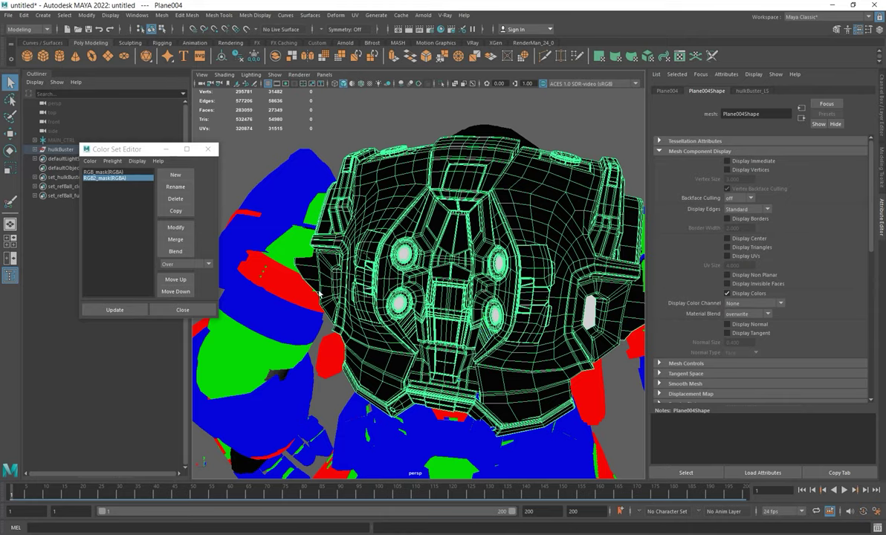
# Switch the torso armor and the helmet back to the RGB_mask color set.
pyautogui.click(102, 172)
pyautogui.click(103, 178)
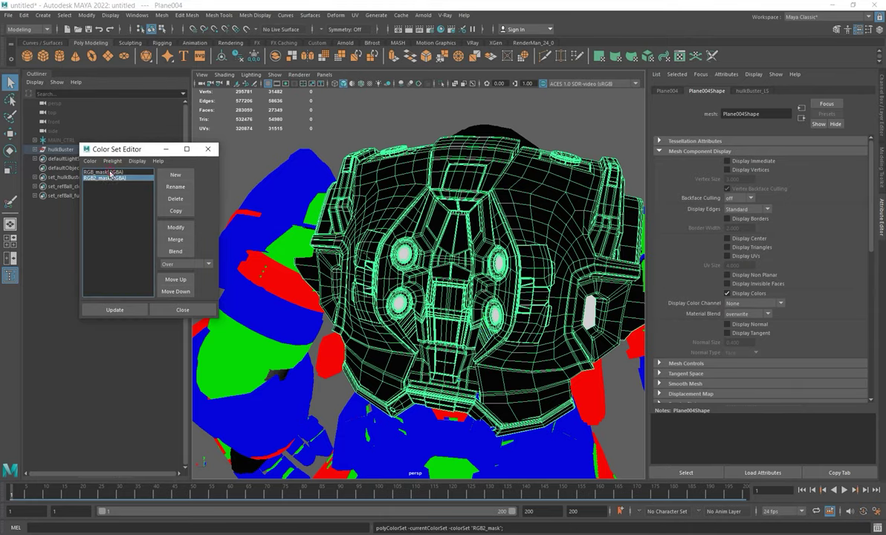
pyautogui.click(104, 172)
pyautogui.keyDown('alt'); pyautogui.moveTo(512, 283); pyautogui.dragTo(461, 254); pyautogui.keyUp('alt')
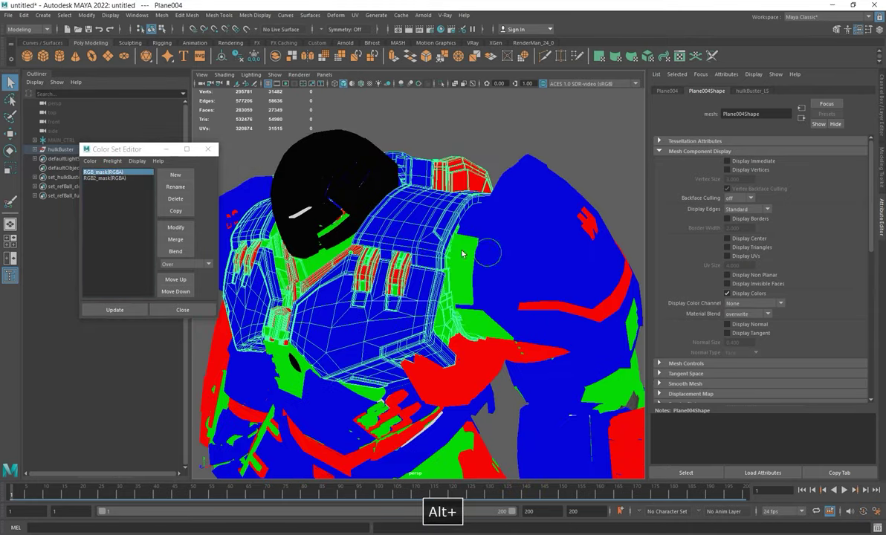
pyautogui.click(340, 181)
pyautogui.click(105, 172)
pyautogui.keyDown('alt'); pyautogui.moveTo(296, 290); pyautogui.dragTo(437, 321); pyautogui.keyUp('alt')
pyautogui.scroll(-5, 383, 306)
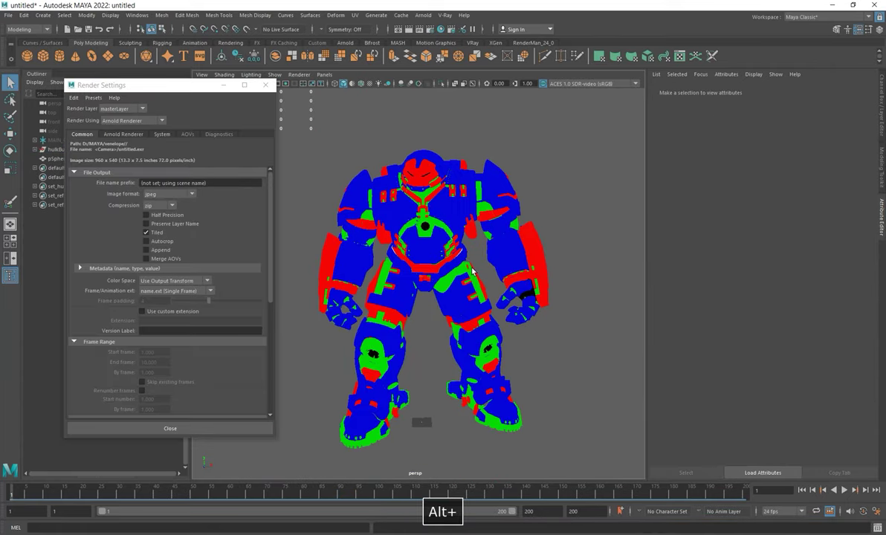
# Select the whole Hulkbuster model and assign the existing lambert1 material to it.
pyautogui.keyDown('alt'); pyautogui.moveTo(489, 281); pyautogui.dragTo(476, 255); pyautogui.keyUp('alt')
pyautogui.moveTo(293, 132); pyautogui.dragTo(524, 446)
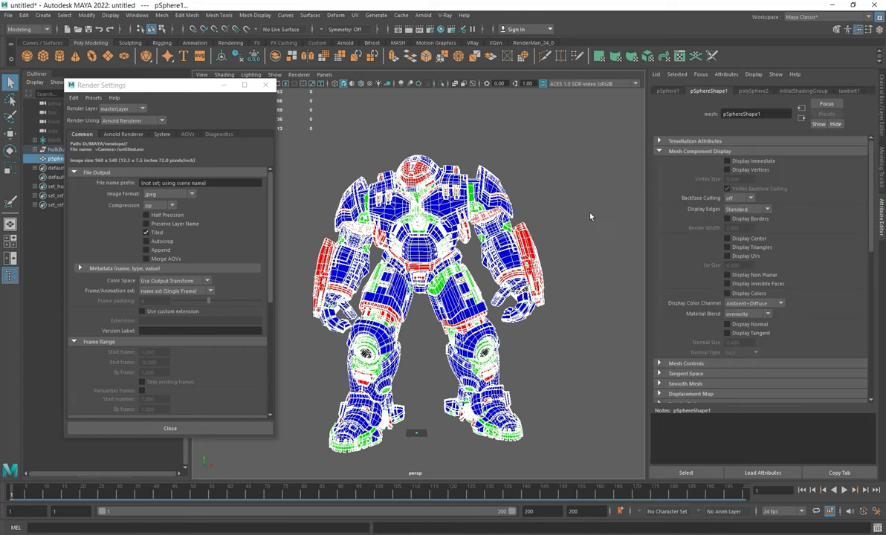
pyautogui.moveTo(584, 200); pyautogui.dragTo(585, 455, button='right')
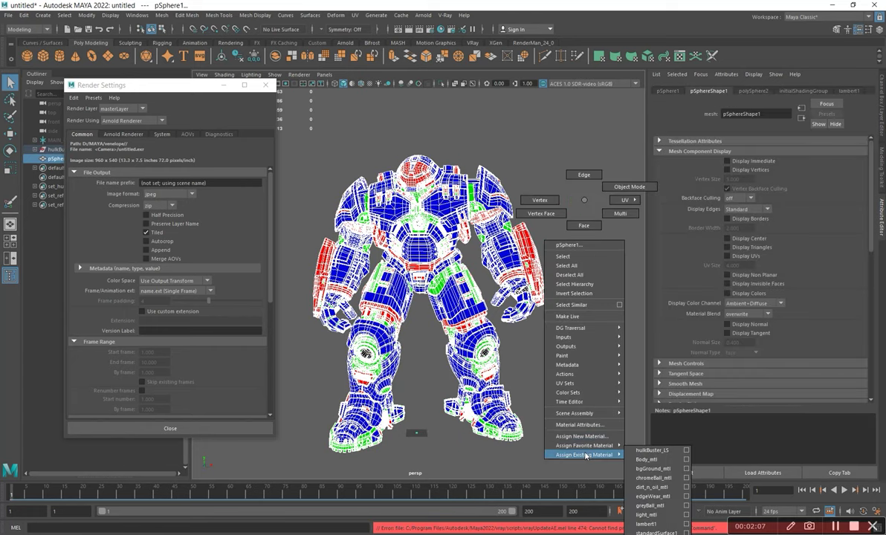
pyautogui.moveTo(665, 456); pyautogui.dragTo(650, 511, button='right')
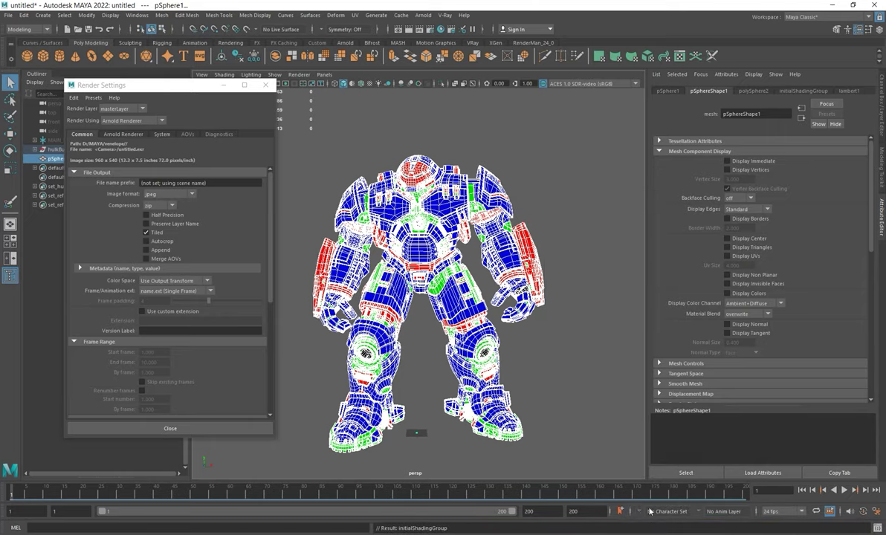
# Select the inner piece beside the left shoulder and show its lambert1 material attributes.
pyautogui.click(584, 281)
pyautogui.keyDown('alt'); pyautogui.moveTo(567, 264); pyautogui.dragTo(556, 273, button='middle'); pyautogui.keyUp('alt')
pyautogui.click(462, 211)
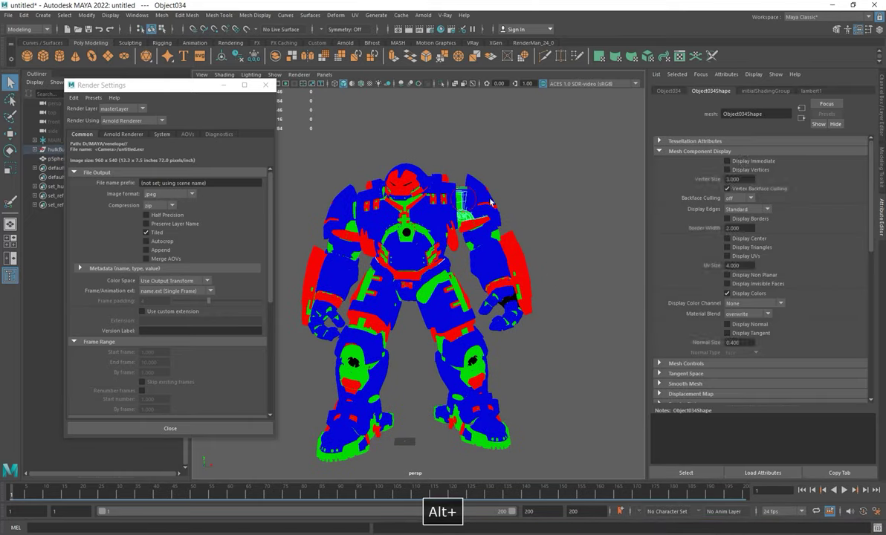
pyautogui.click(815, 93)
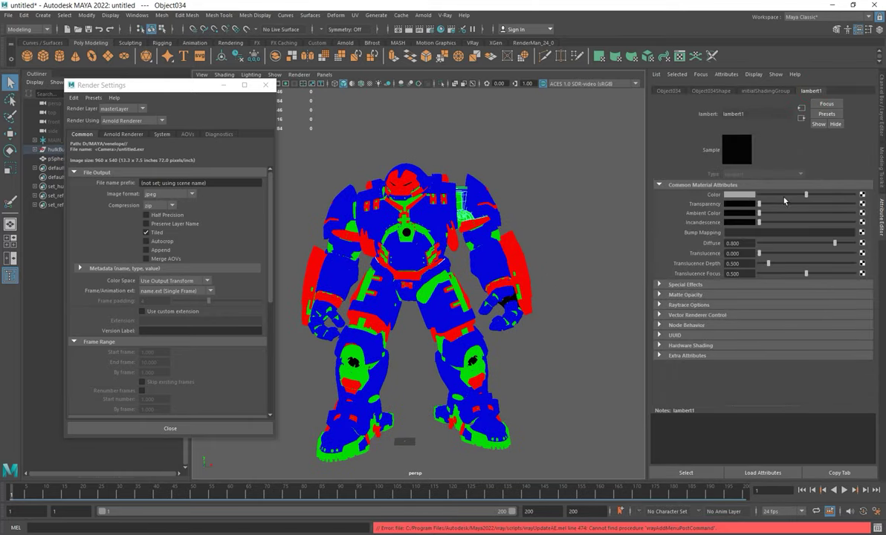
# Select the left shoulder armor, show its shape attributes and toggle Display Colors off and back on.
pyautogui.keyDown('alt'); pyautogui.moveTo(413, 259); pyautogui.dragTo(481, 191); pyautogui.keyUp('alt')
pyautogui.click(481, 185)
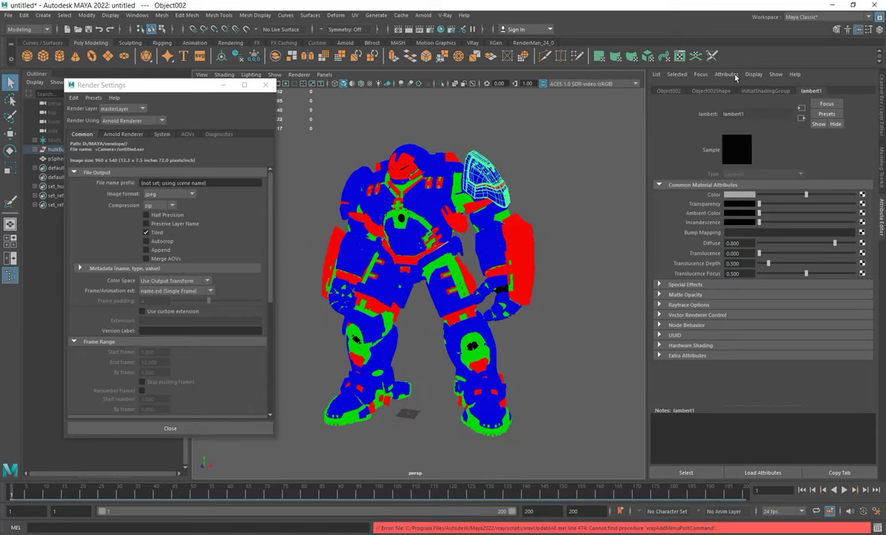
pyautogui.click(704, 91)
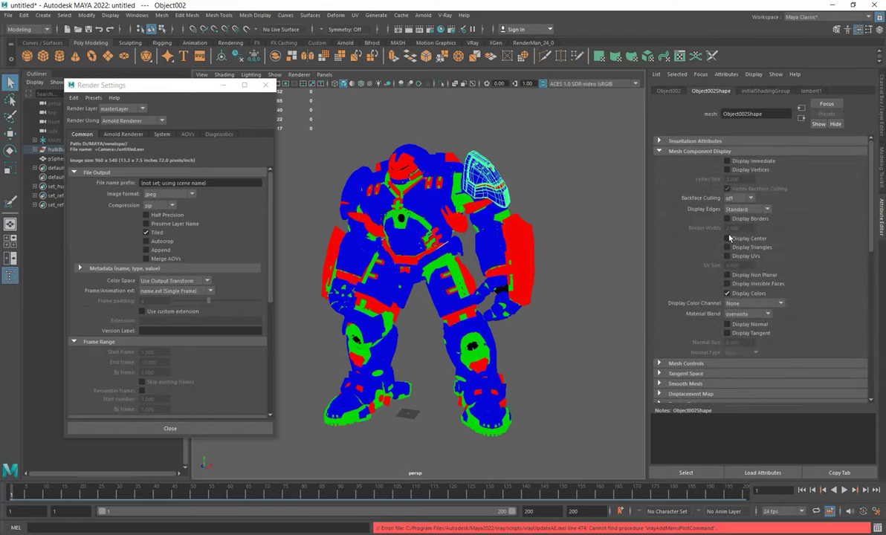
pyautogui.click(750, 293)
pyautogui.keyDown('alt'); pyautogui.moveTo(477, 192); pyautogui.dragTo(472, 212); pyautogui.keyUp('alt')
pyautogui.click(747, 294)
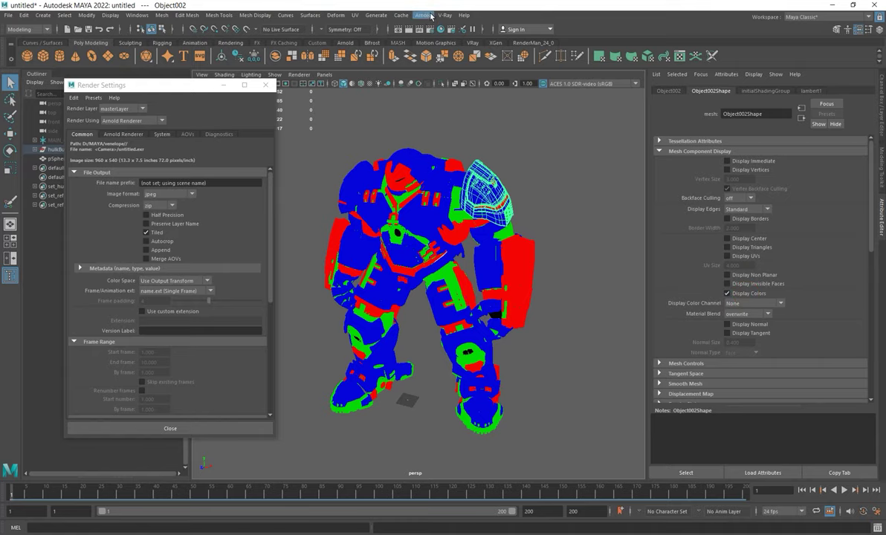
# Create an Arnold skydome light in the scene.
pyautogui.click(427, 16)
pyautogui.moveTo(445, 62)
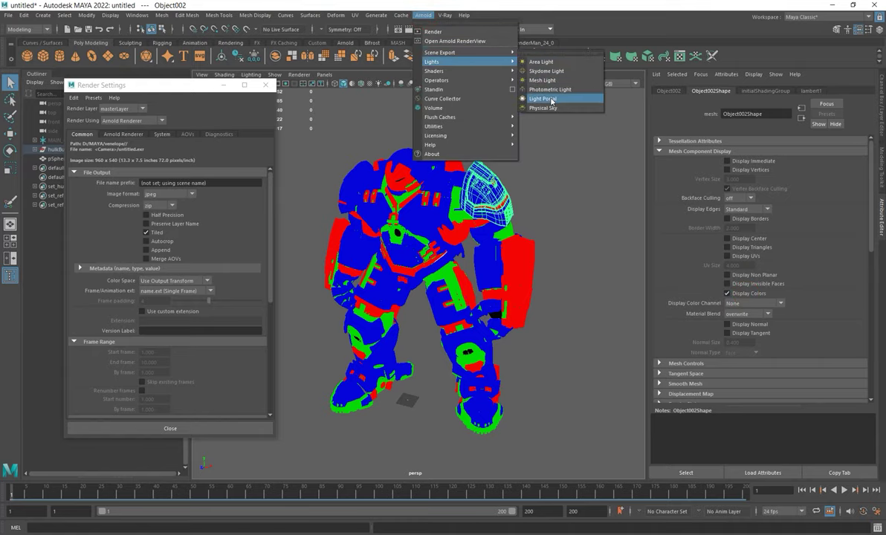
pyautogui.click(550, 71)
pyautogui.moveTo(479, 122)
pyautogui.keyDown('alt'); pyautogui.mouseDown()
pyautogui.moveTo(489, 141)
pyautogui.moveTo(493, 133)
pyautogui.mouseUp(); pyautogui.keyUp('alt')
# Open the Arnold RenderView and render the suit through the perspShape camera.
pyautogui.click(423, 16)
pyautogui.click(446, 34)
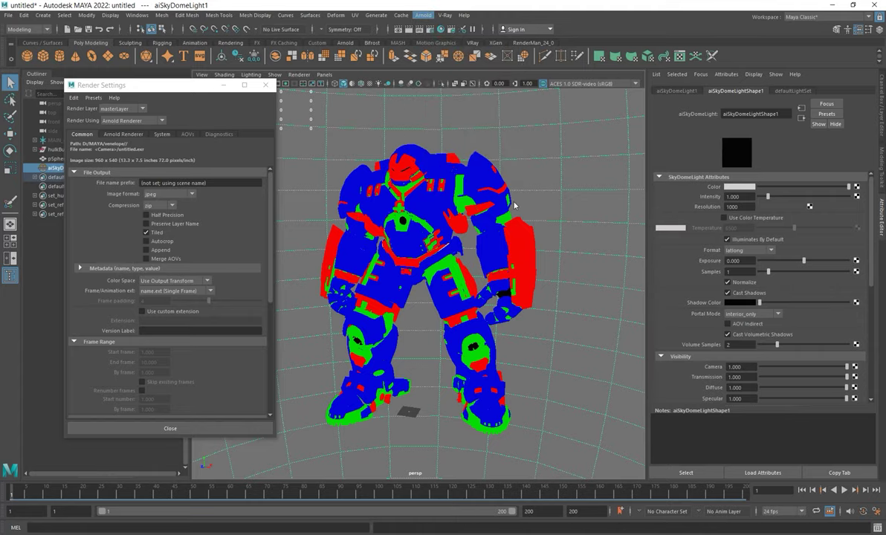
pyautogui.click(480, 145)
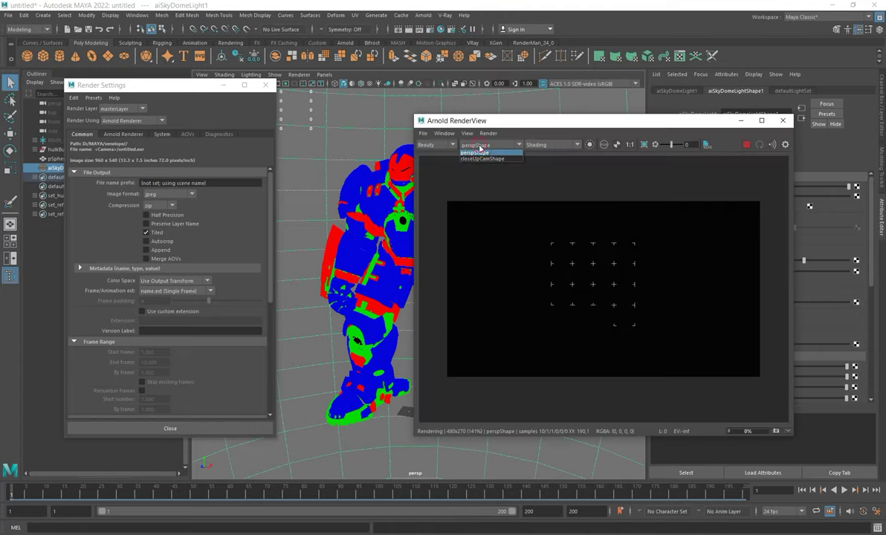
pyautogui.click(477, 152)
# Turn on progressive refinement for the render and frame the whole suit in the perspective view.
pyautogui.click(488, 133)
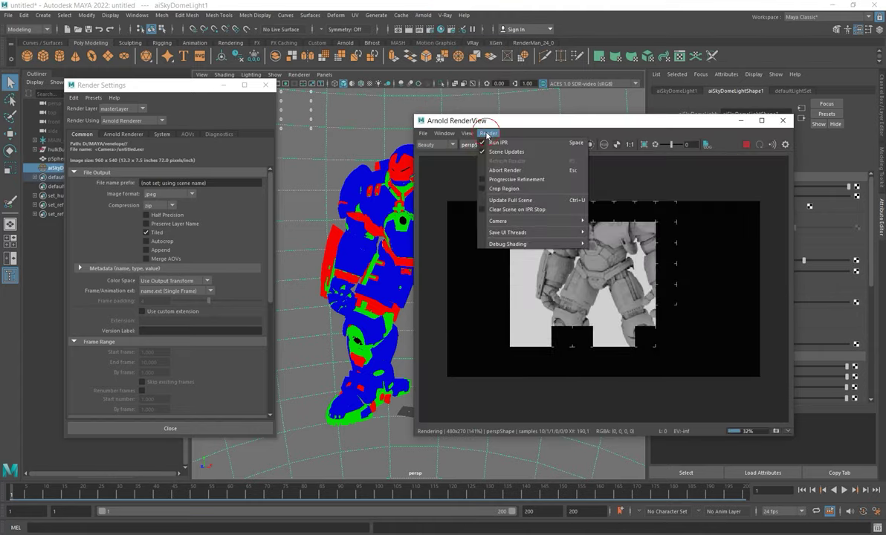
pyautogui.click(504, 189)
pyautogui.scroll(-2, 628, 254)
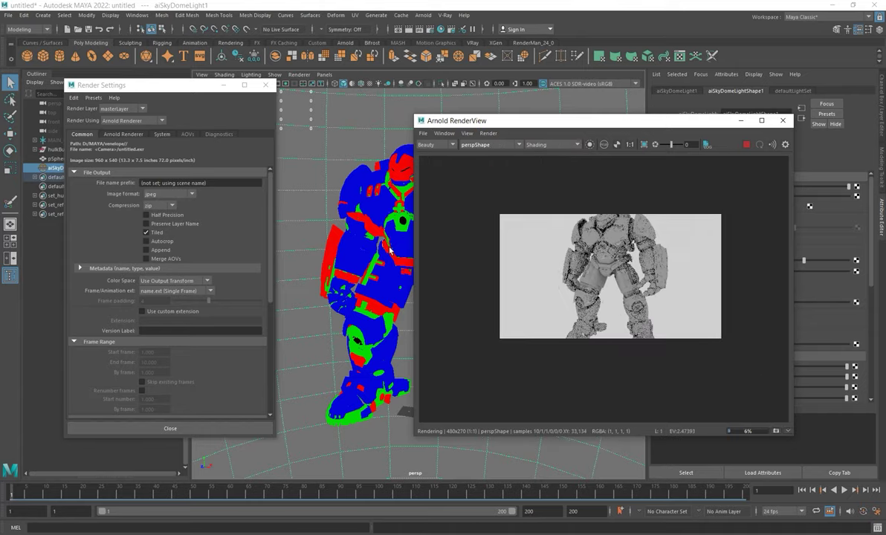
pyautogui.moveTo(324, 205)
pyautogui.keyDown('alt'); pyautogui.mouseDown(button='right')
pyautogui.moveTo(283, 202)
pyautogui.moveTo(307, 177)
pyautogui.moveTo(317, 197)
pyautogui.moveTo(313, 262)
pyautogui.moveTo(317, 217)
pyautogui.moveTo(321, 224)
pyautogui.mouseUp(button='right'); pyautogui.keyUp('alt')
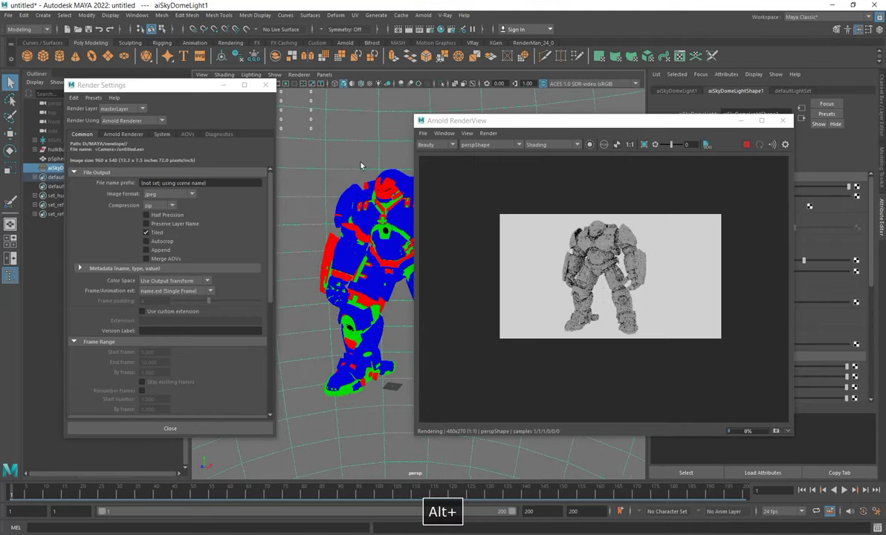
# Stop the running Arnold render and move the RenderView clear of the model.
pyautogui.moveTo(600, 117); pyautogui.dragTo(644, 101)
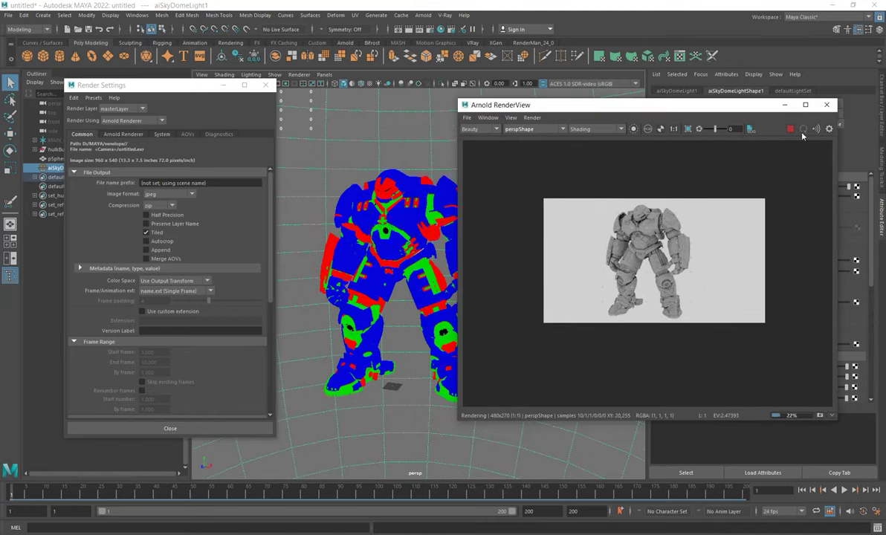
pyautogui.click(789, 129)
pyautogui.moveTo(719, 104); pyautogui.dragTo(663, 101)
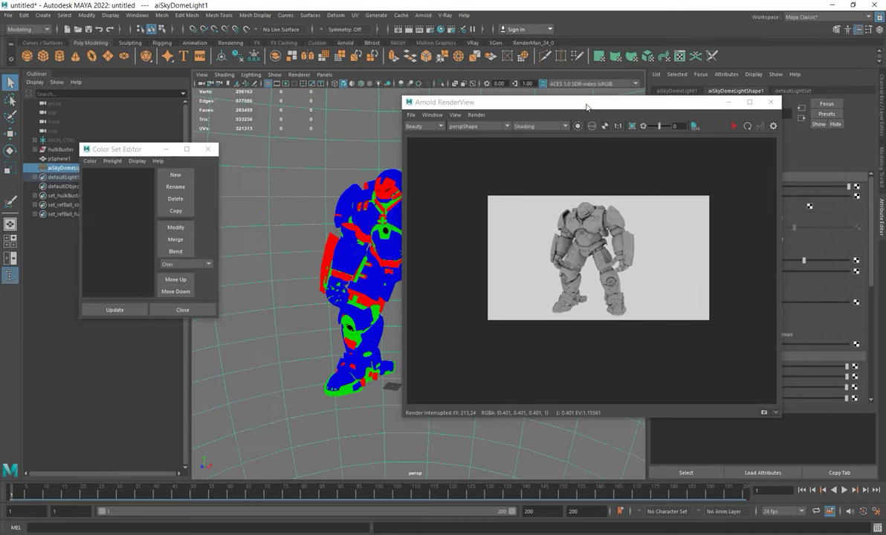
pyautogui.moveTo(586, 107); pyautogui.dragTo(612, 109)
# Open the Node Editor and graph the suit's lambert1 material with its shading groups.
pyautogui.click(138, 15)
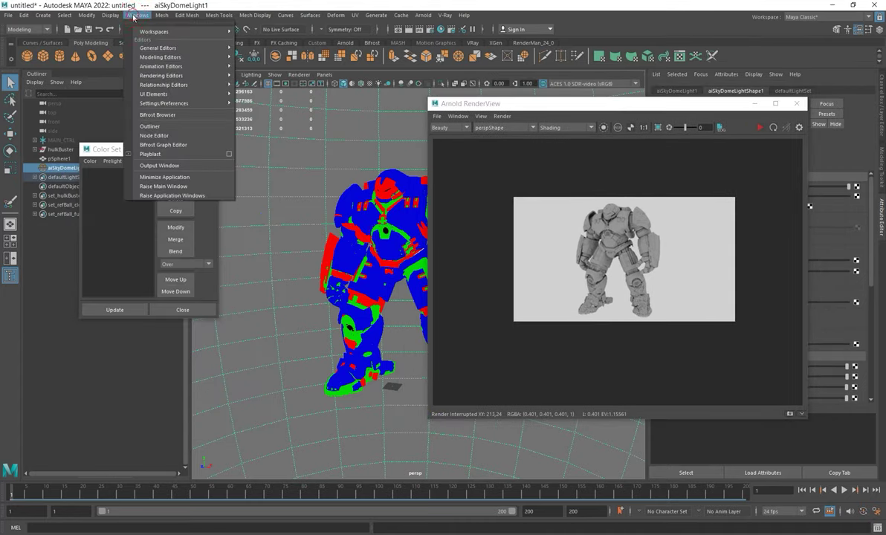
pyautogui.click(164, 133)
pyautogui.moveTo(289, 442); pyautogui.dragTo(338, 335)
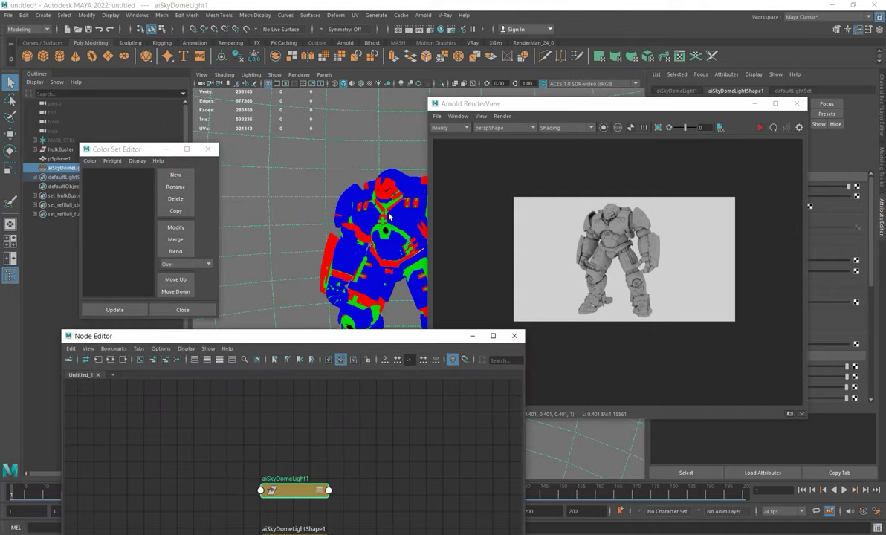
pyautogui.moveTo(358, 431); pyautogui.dragTo(365, 446, button='right')
pyautogui.moveTo(346, 338); pyautogui.dragTo(663, 244)
pyautogui.scroll(-2, 517, 426)
pyautogui.keyDown('alt'); pyautogui.moveTo(517, 426); pyautogui.dragTo(543, 421, button='middle'); pyautogui.keyUp('alt')
# Create an aiUserDataColor node beside lambert1 in the node graph.
pyautogui.click(454, 410)
pyautogui.press('Tab')
pyautogui.write('aiuserdata')
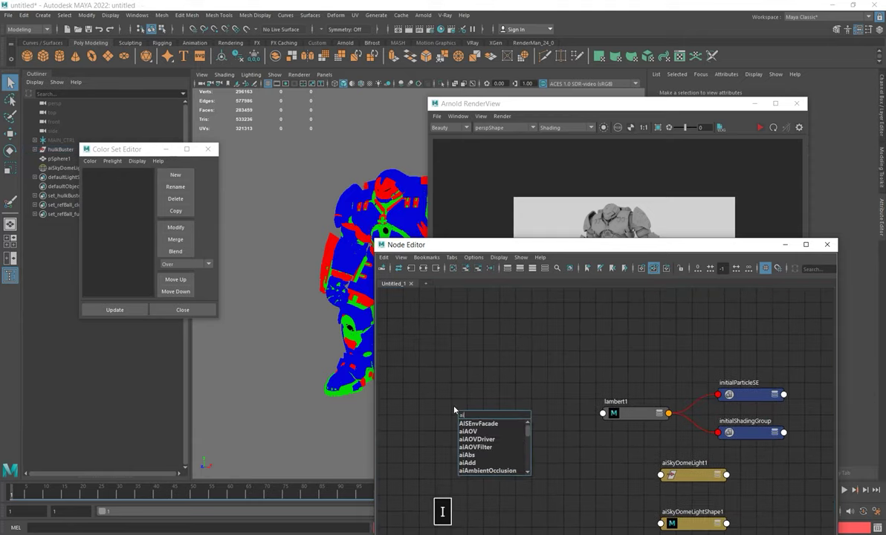
pyautogui.press('Down')
pyautogui.press('Down')
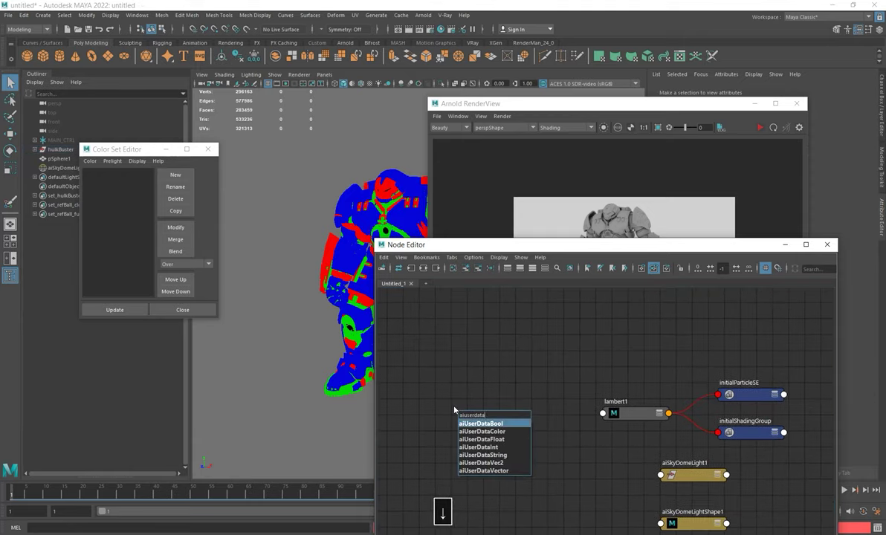
pyautogui.press('Return')
# Move the Node Editor and RenderView clear of the attributes and connect the aiUserDataColor node to lambert1's color.
pyautogui.moveTo(635, 249); pyautogui.dragTo(318, 141)
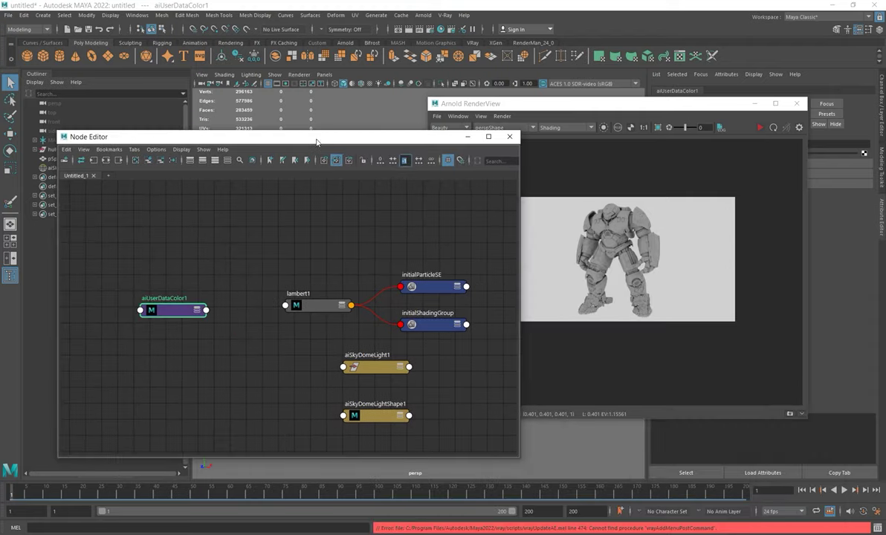
pyautogui.moveTo(594, 104); pyautogui.dragTo(589, 482)
pyautogui.click(171, 306)
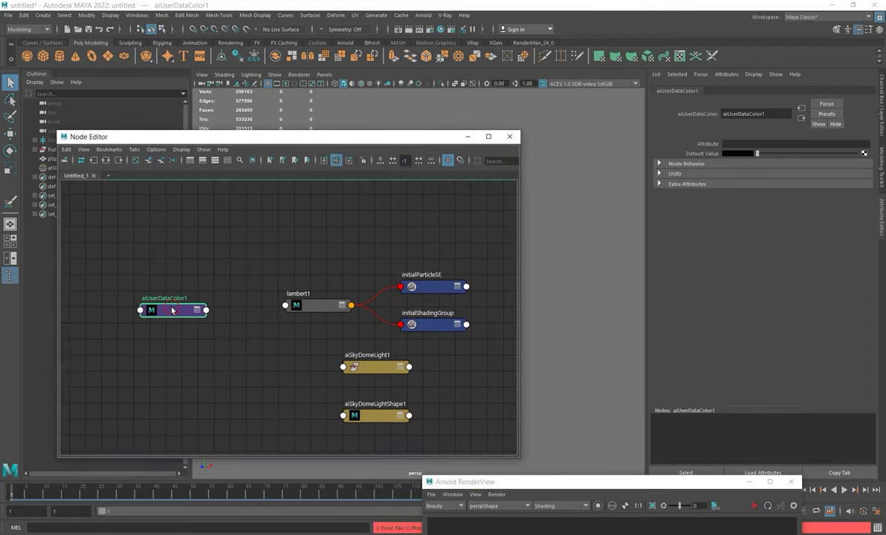
pyautogui.click(291, 306)
pyautogui.moveTo(540, 307); pyautogui.dragTo(736, 195, button='middle')
# Set the Attribute name of the aiUserDataColor node to RGB_mask.
pyautogui.click(171, 310)
pyautogui.click(737, 144)
pyautogui.write('RG')
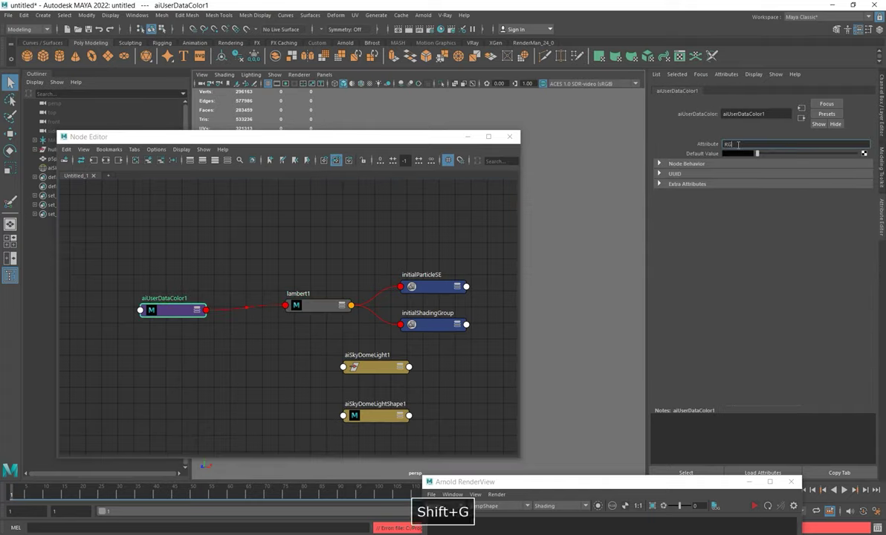
pyautogui.write('B_Bas')
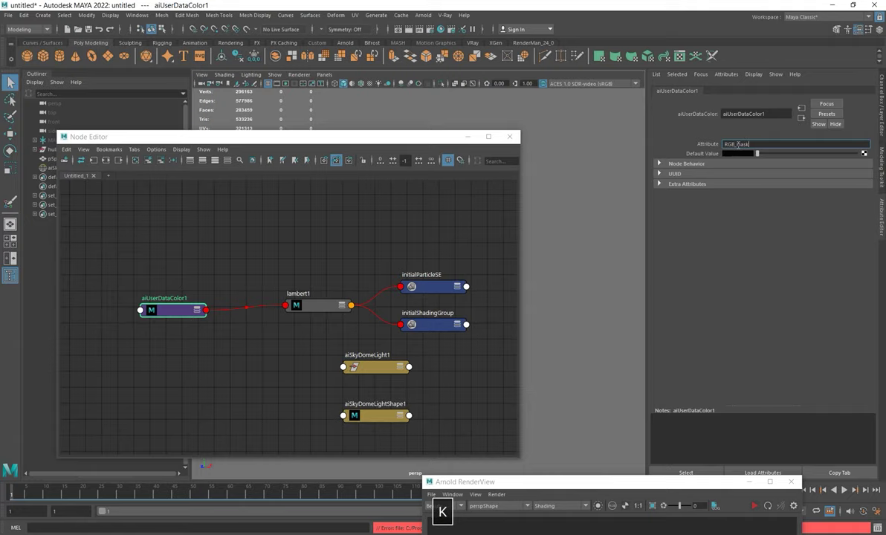
pyautogui.write('k')
pyautogui.press('Return')
pyautogui.click(761, 144)
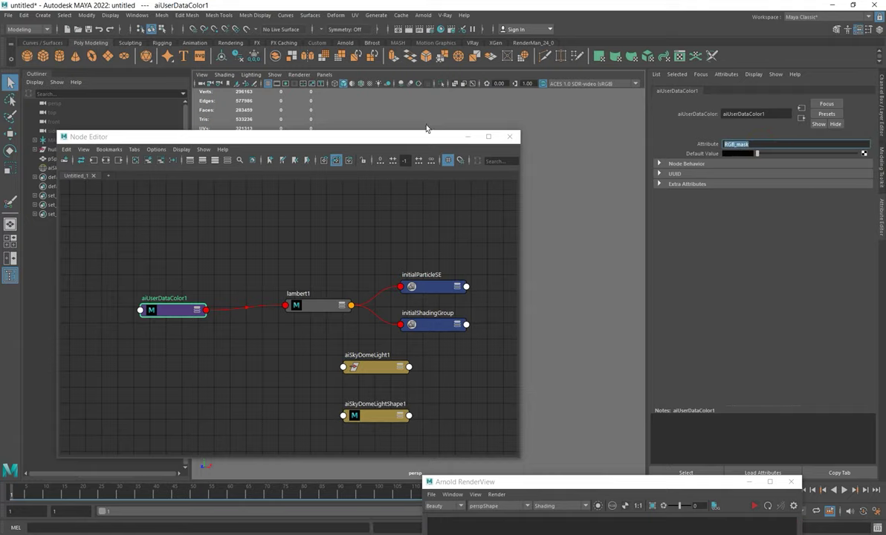
# Move the Node Editor off the suit, select the helmet and highlight its RGB_mask color set to compare the name.
pyautogui.moveTo(264, 142); pyautogui.dragTo(404, 299)
pyautogui.click(102, 177)
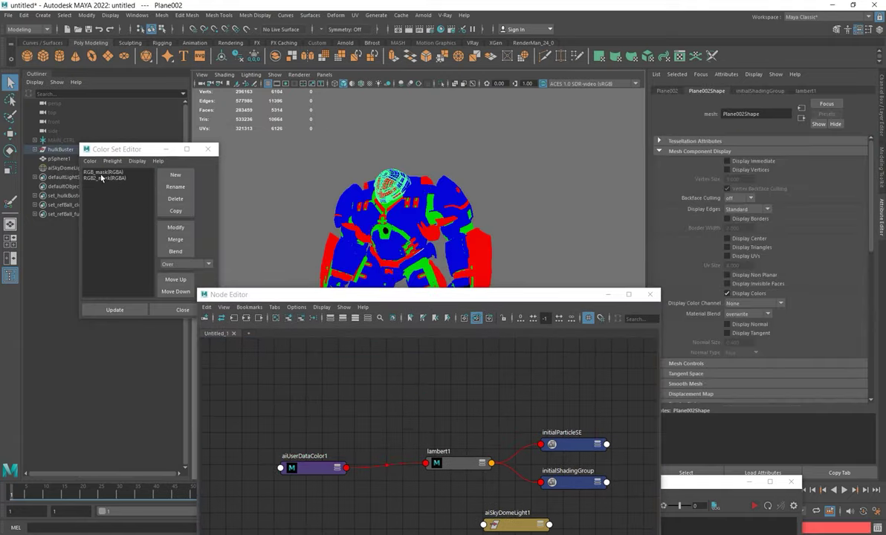
pyautogui.click(107, 172)
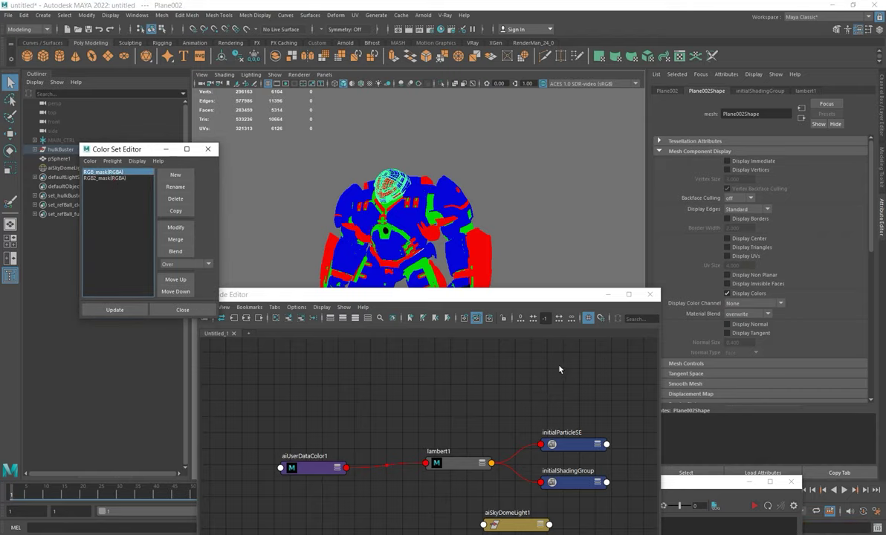